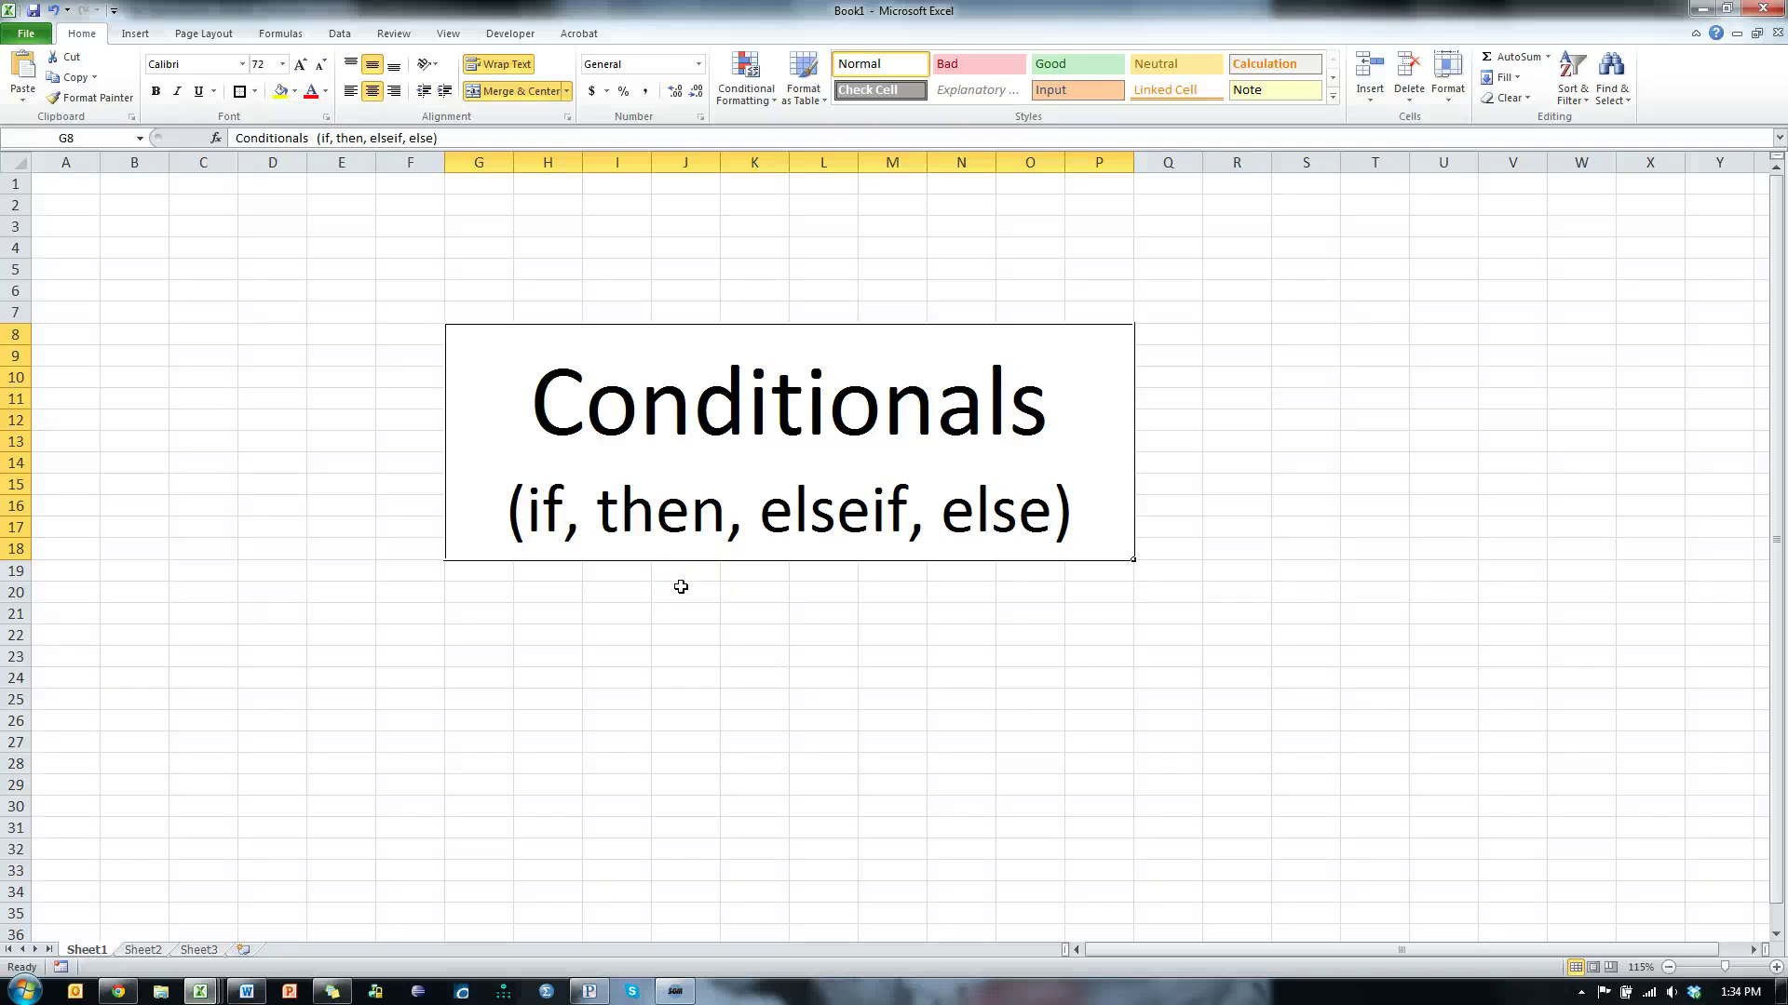
In the VBA editor, start Sub itsacondition with Dim age As Integer and age = 31.
key(alt+Tab)
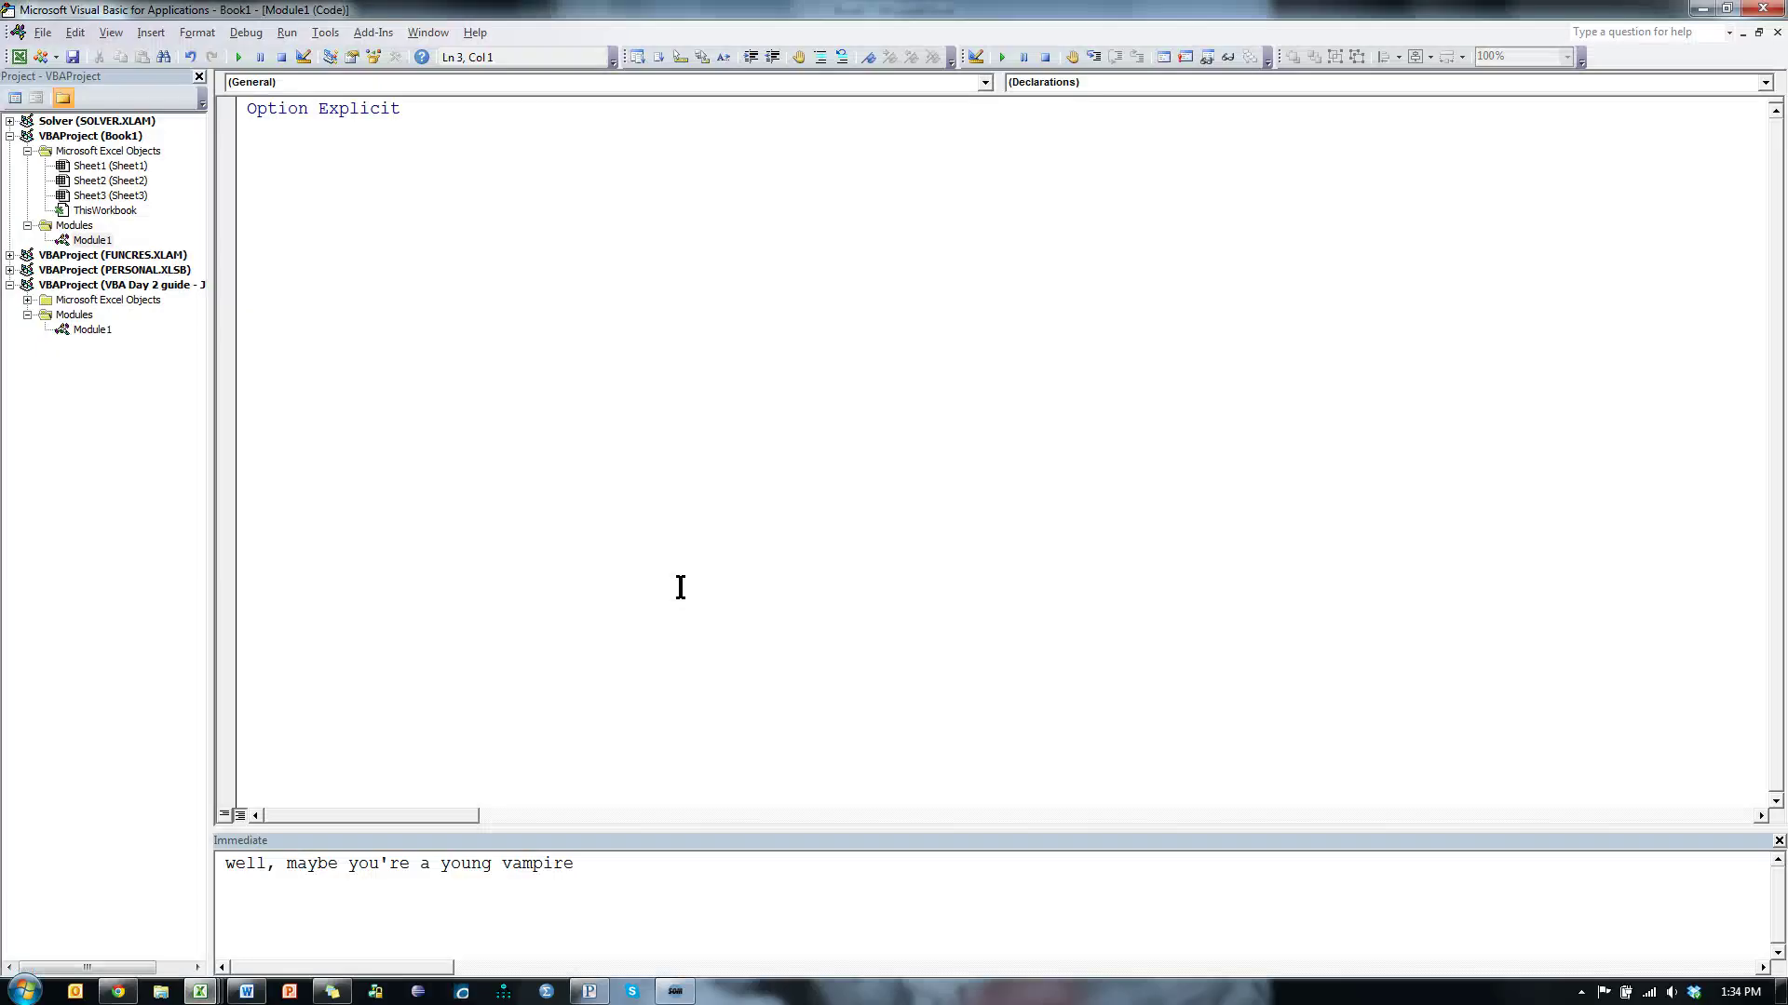
text(sub )
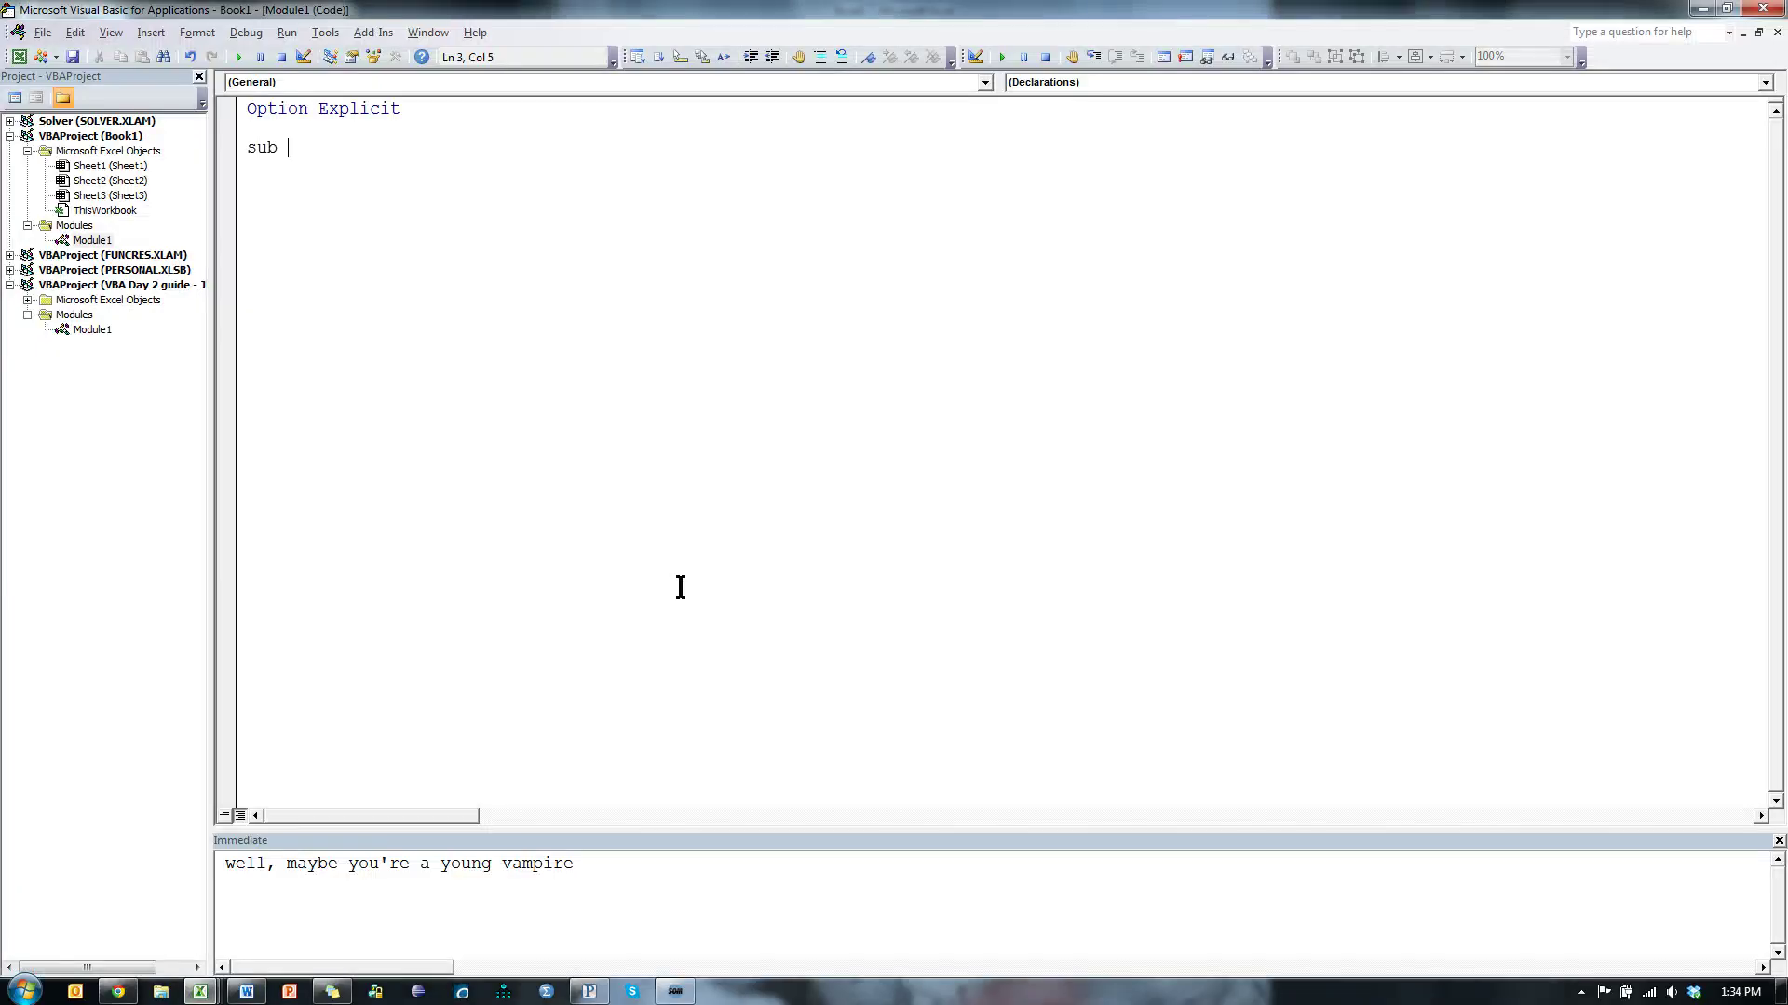
text(itsaco)
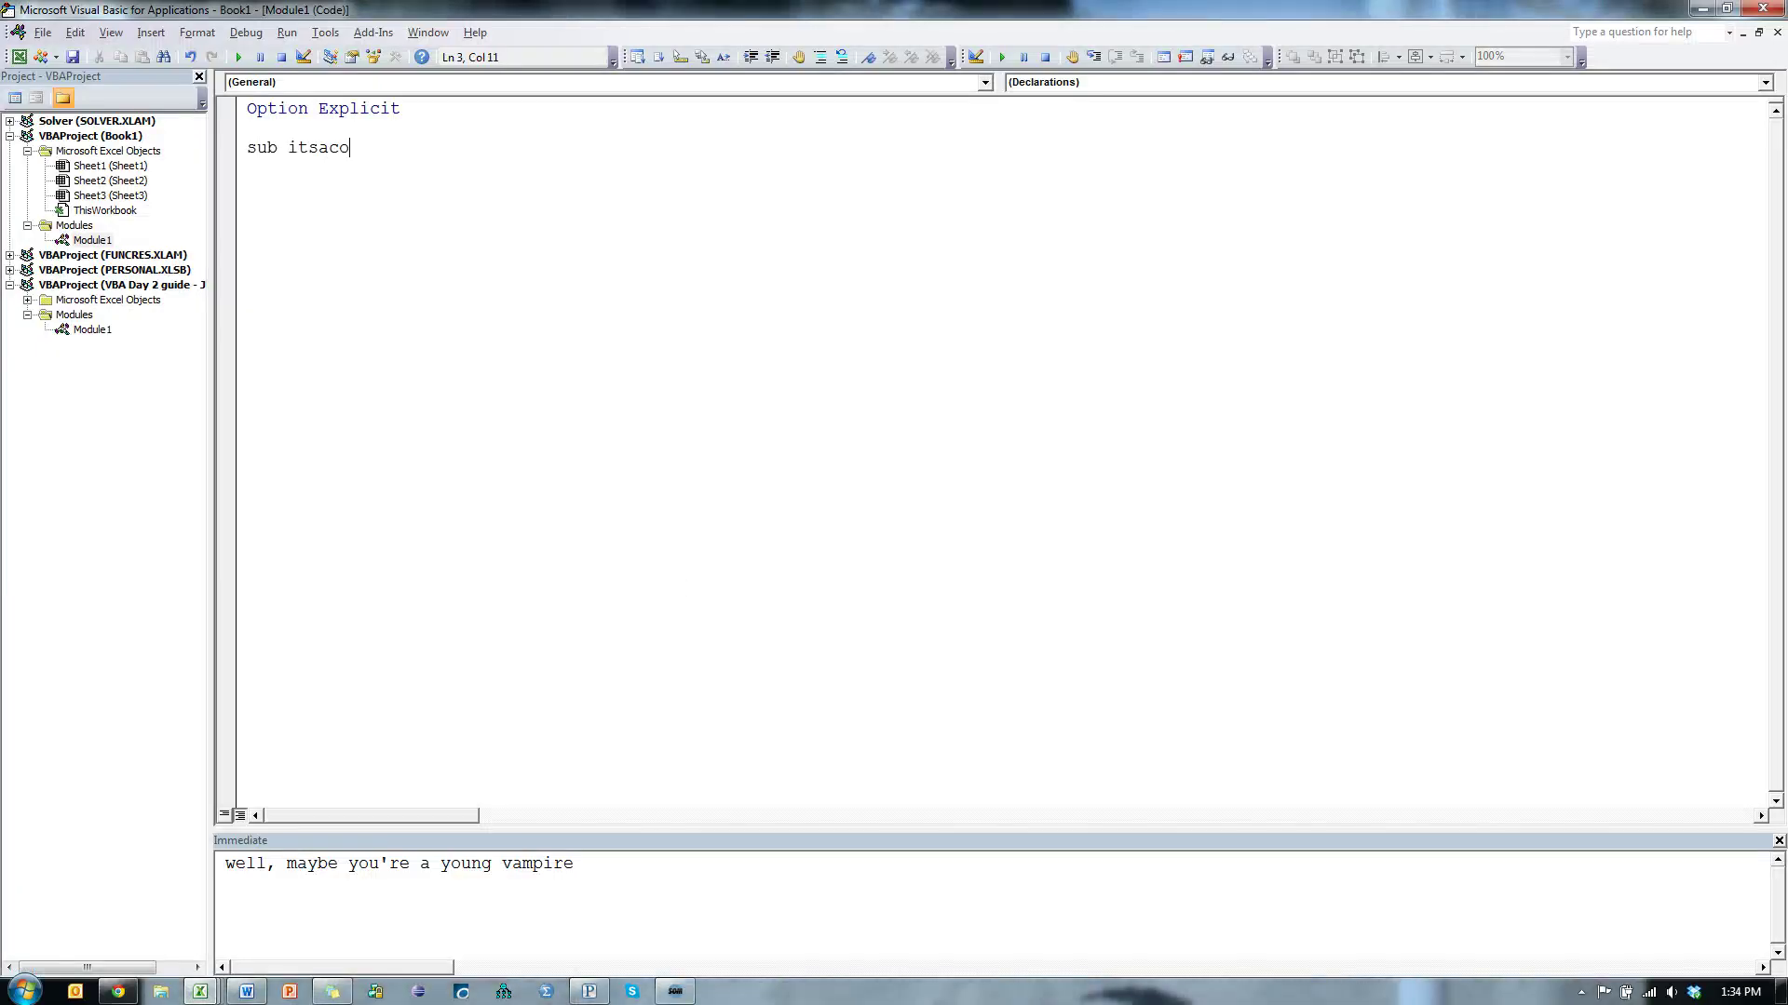
text(ndition)
key(Return)
key(Return)
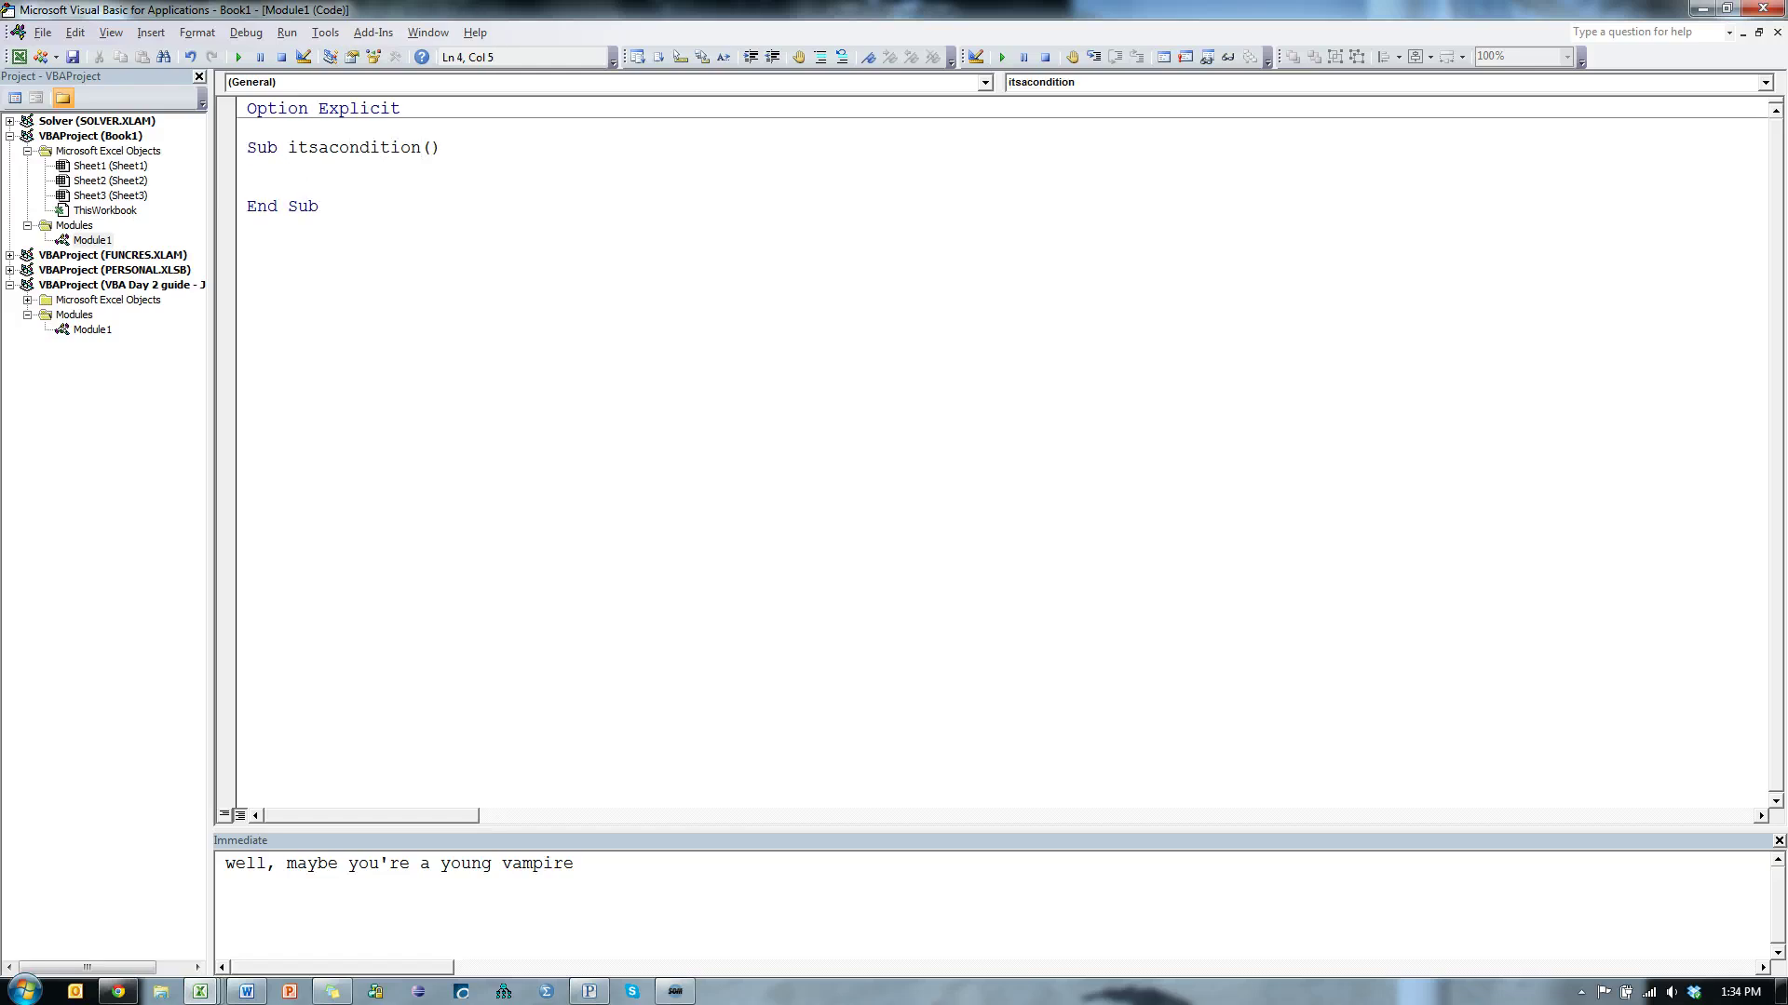
text(dimage as )
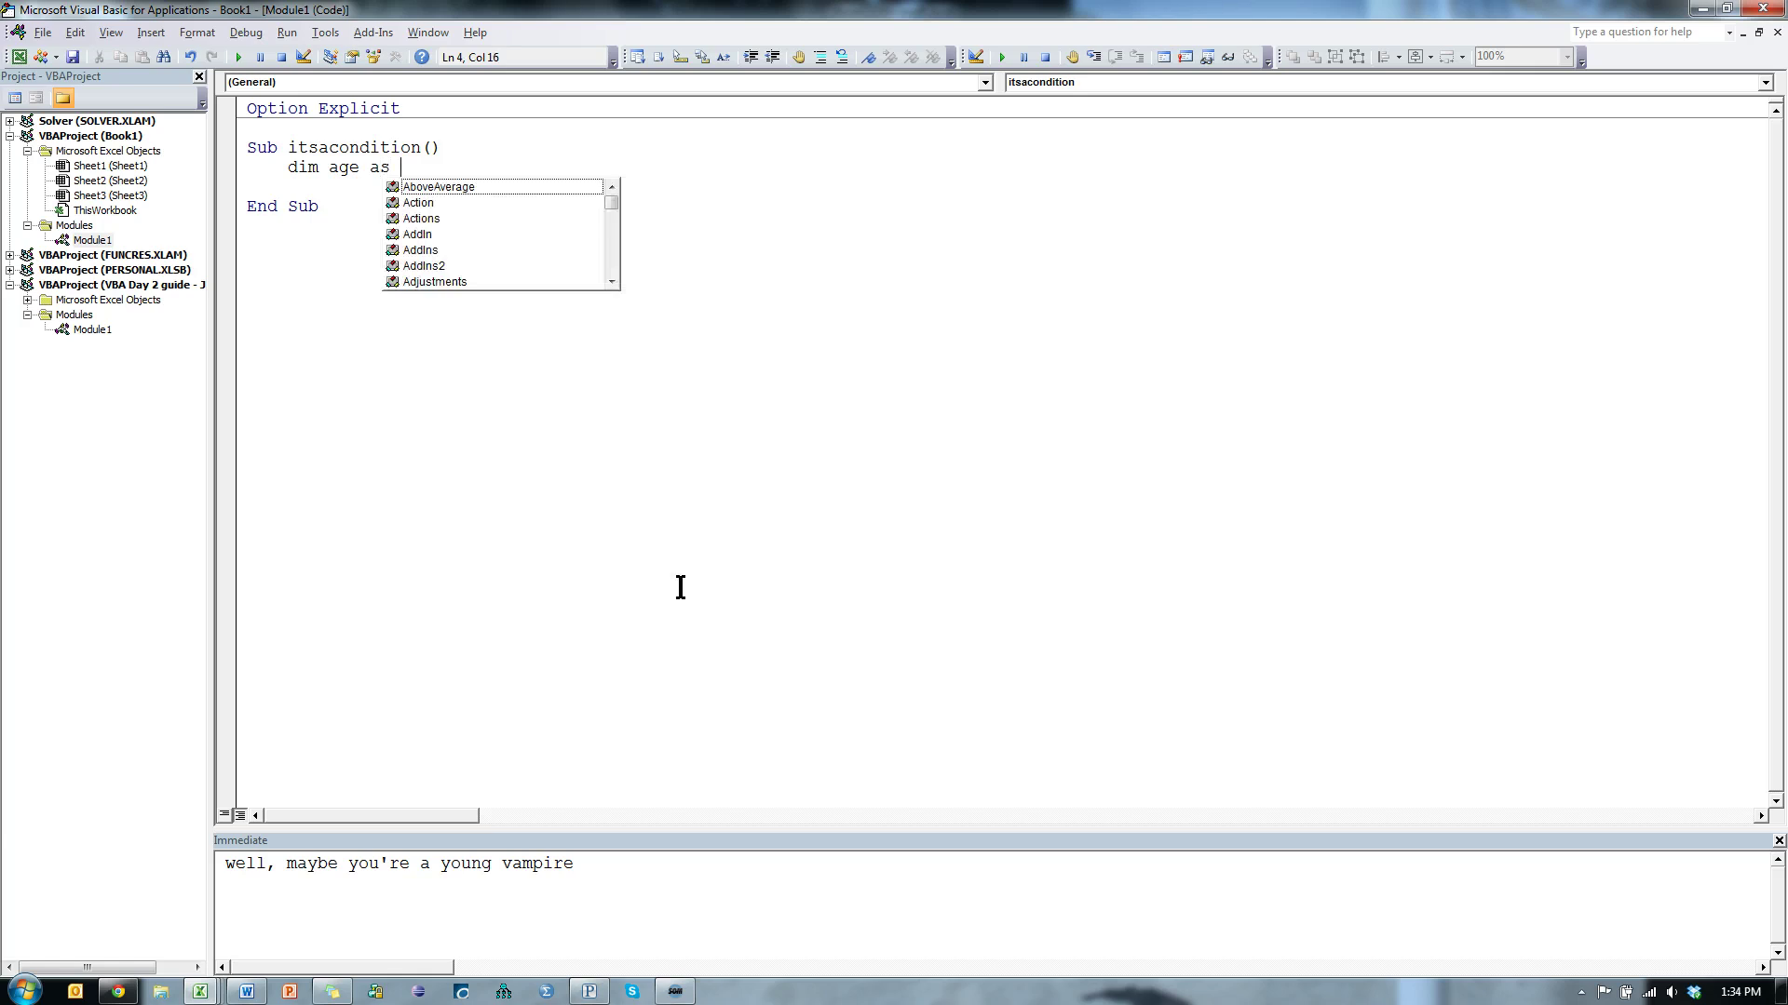
text(int)
key(Tab)
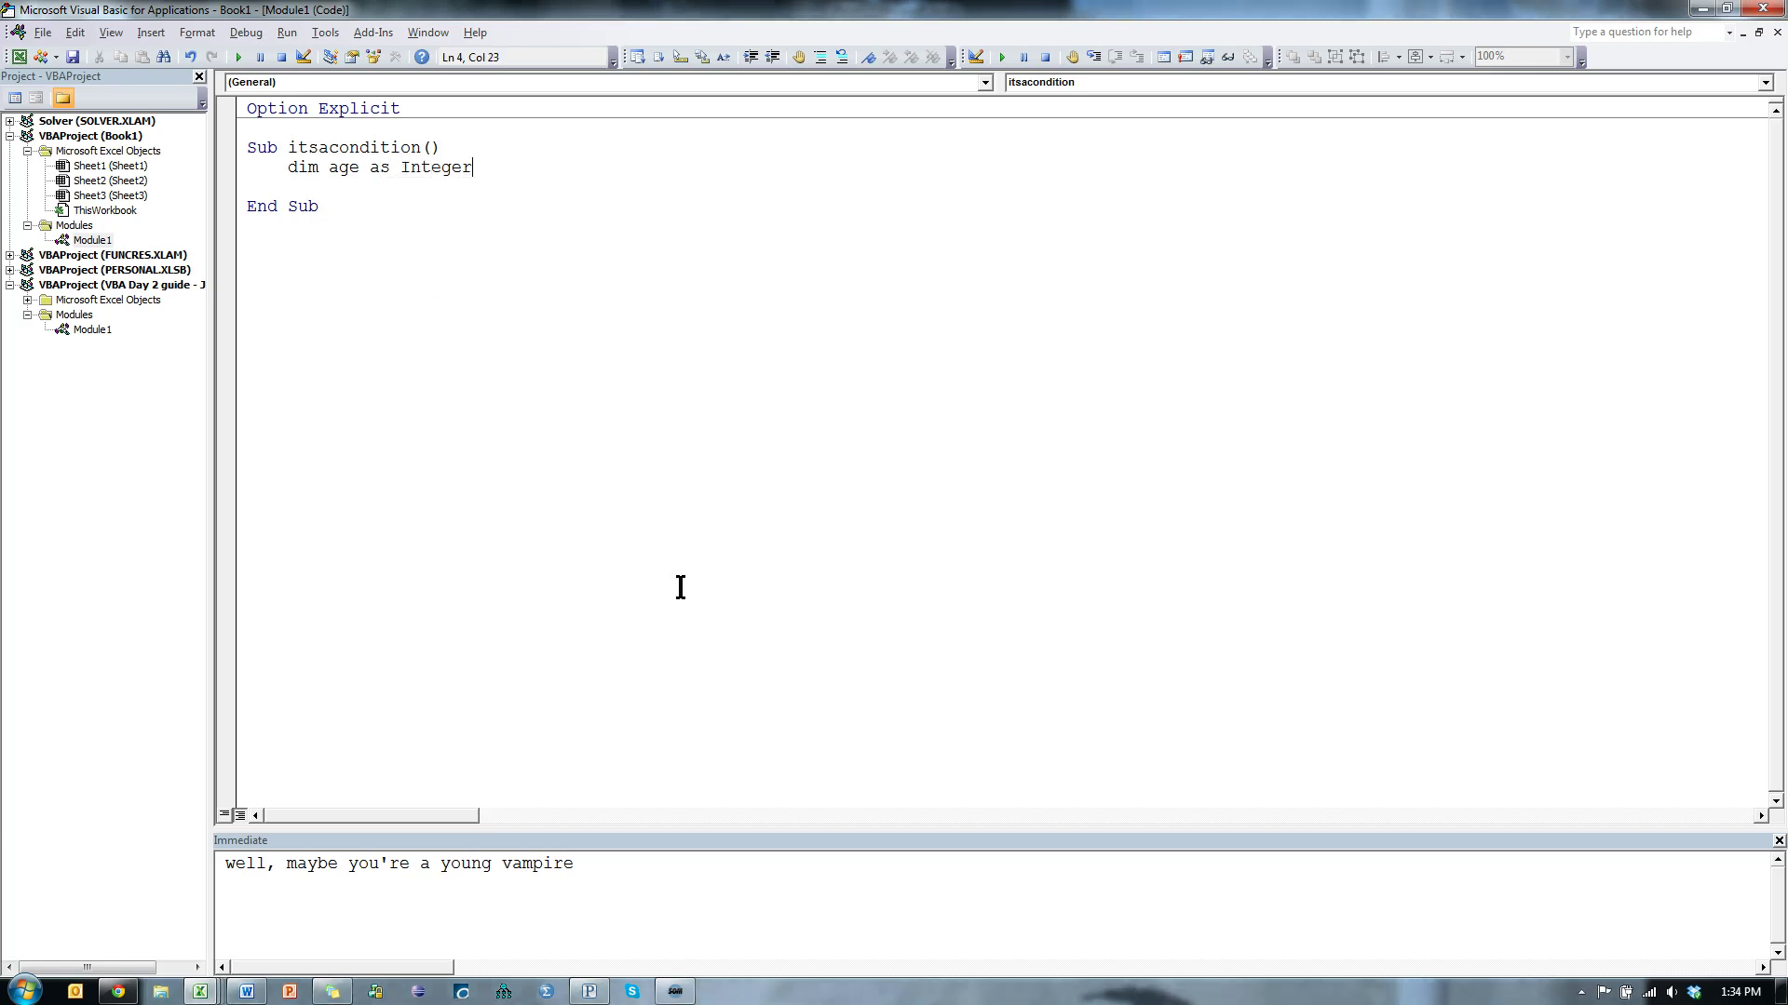
key(Return)
key(Return)
text(age=31)
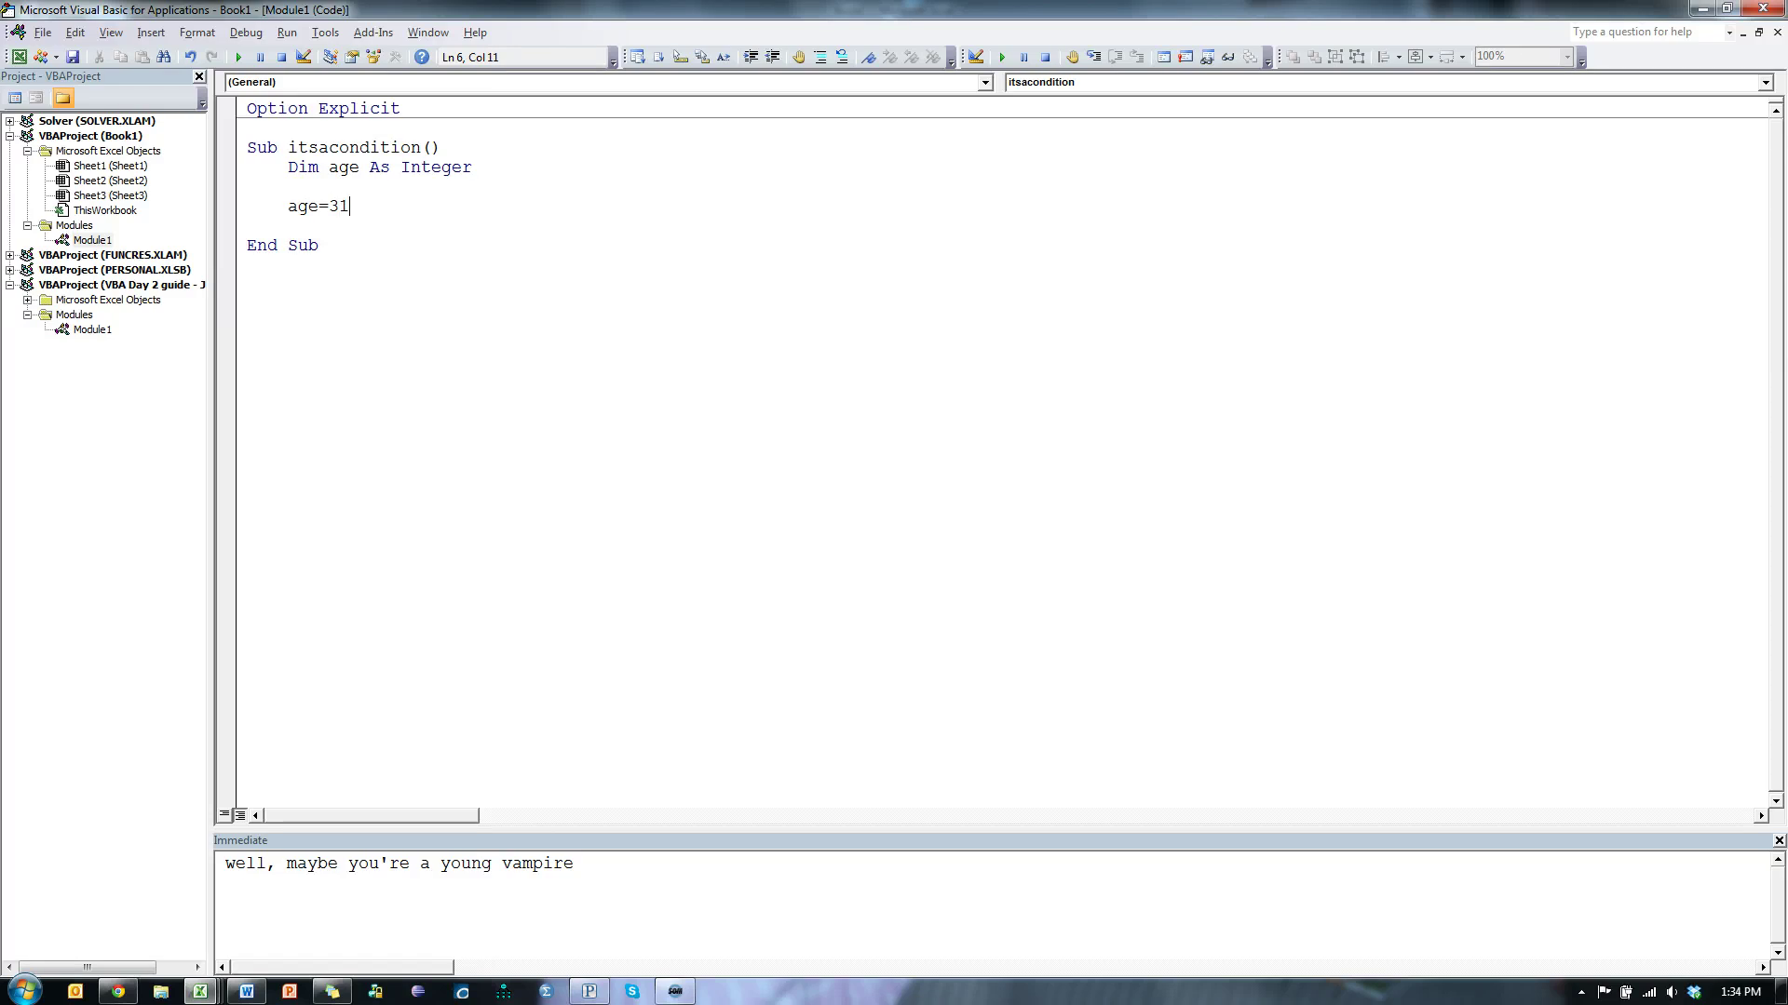
key(Return)
key(Return)
text(age<1)
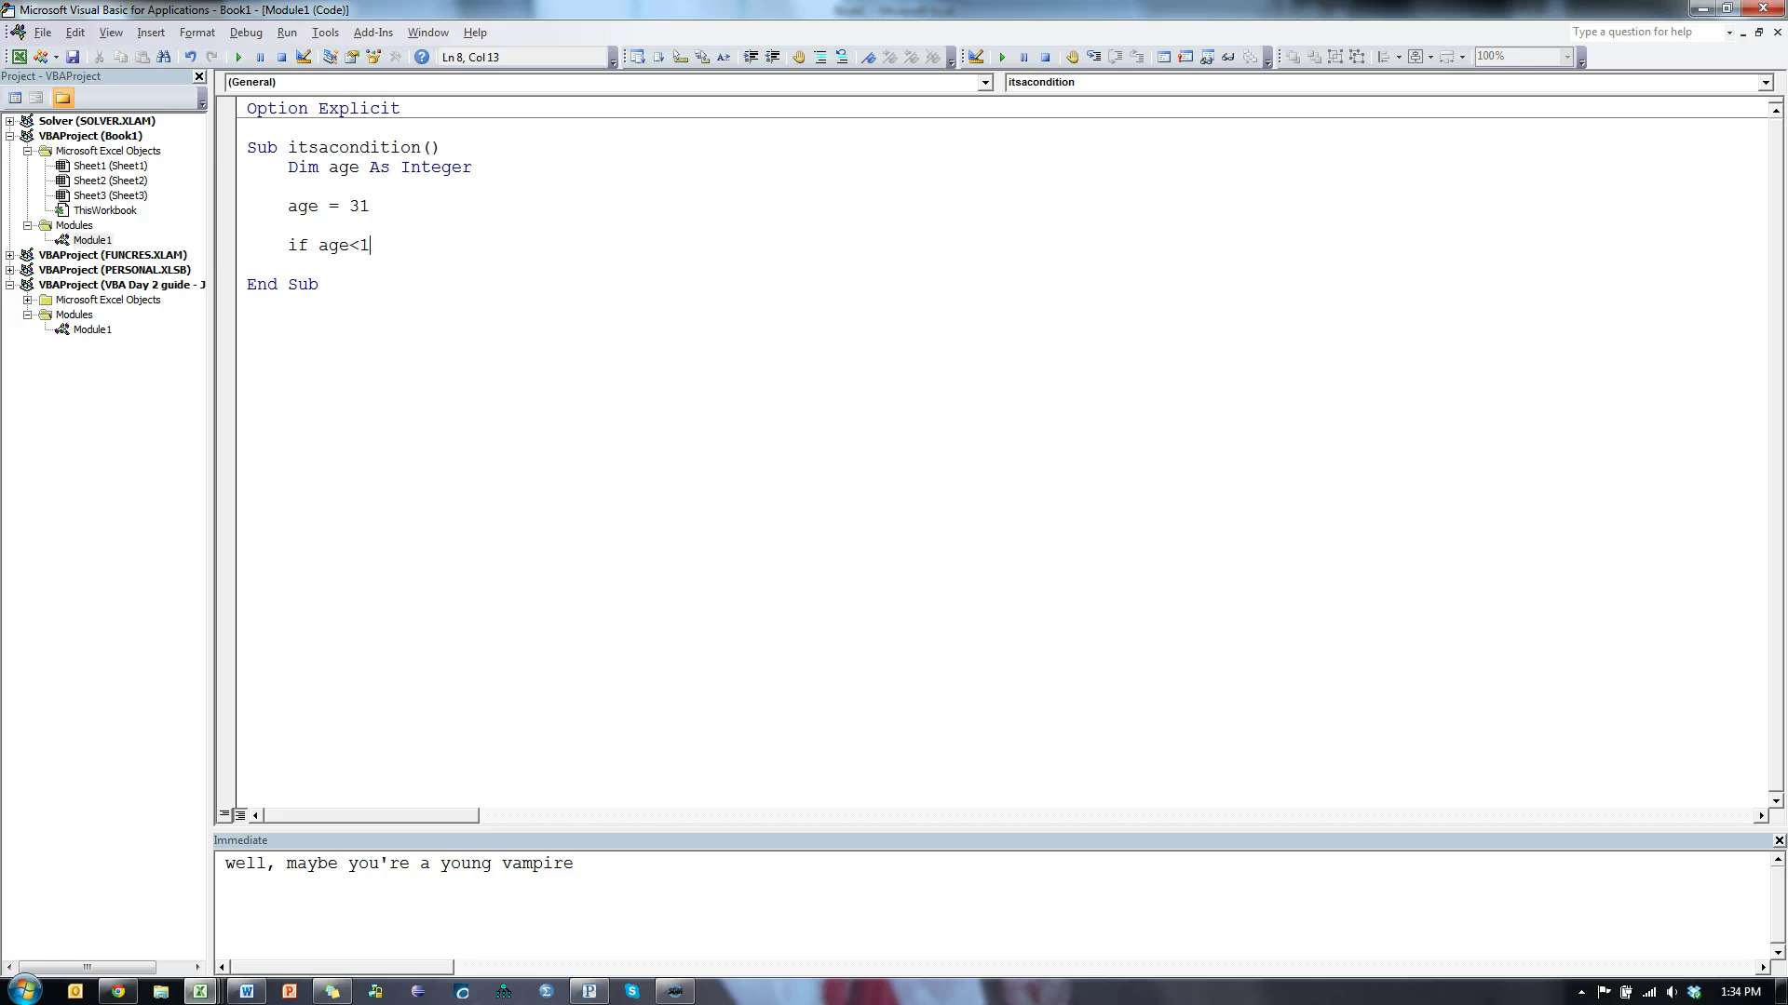
text(20 the)
Add If age < 120 Then with Debug.Print "You're probably not a vampire".
key(Return)
key(Return)
text(end if)
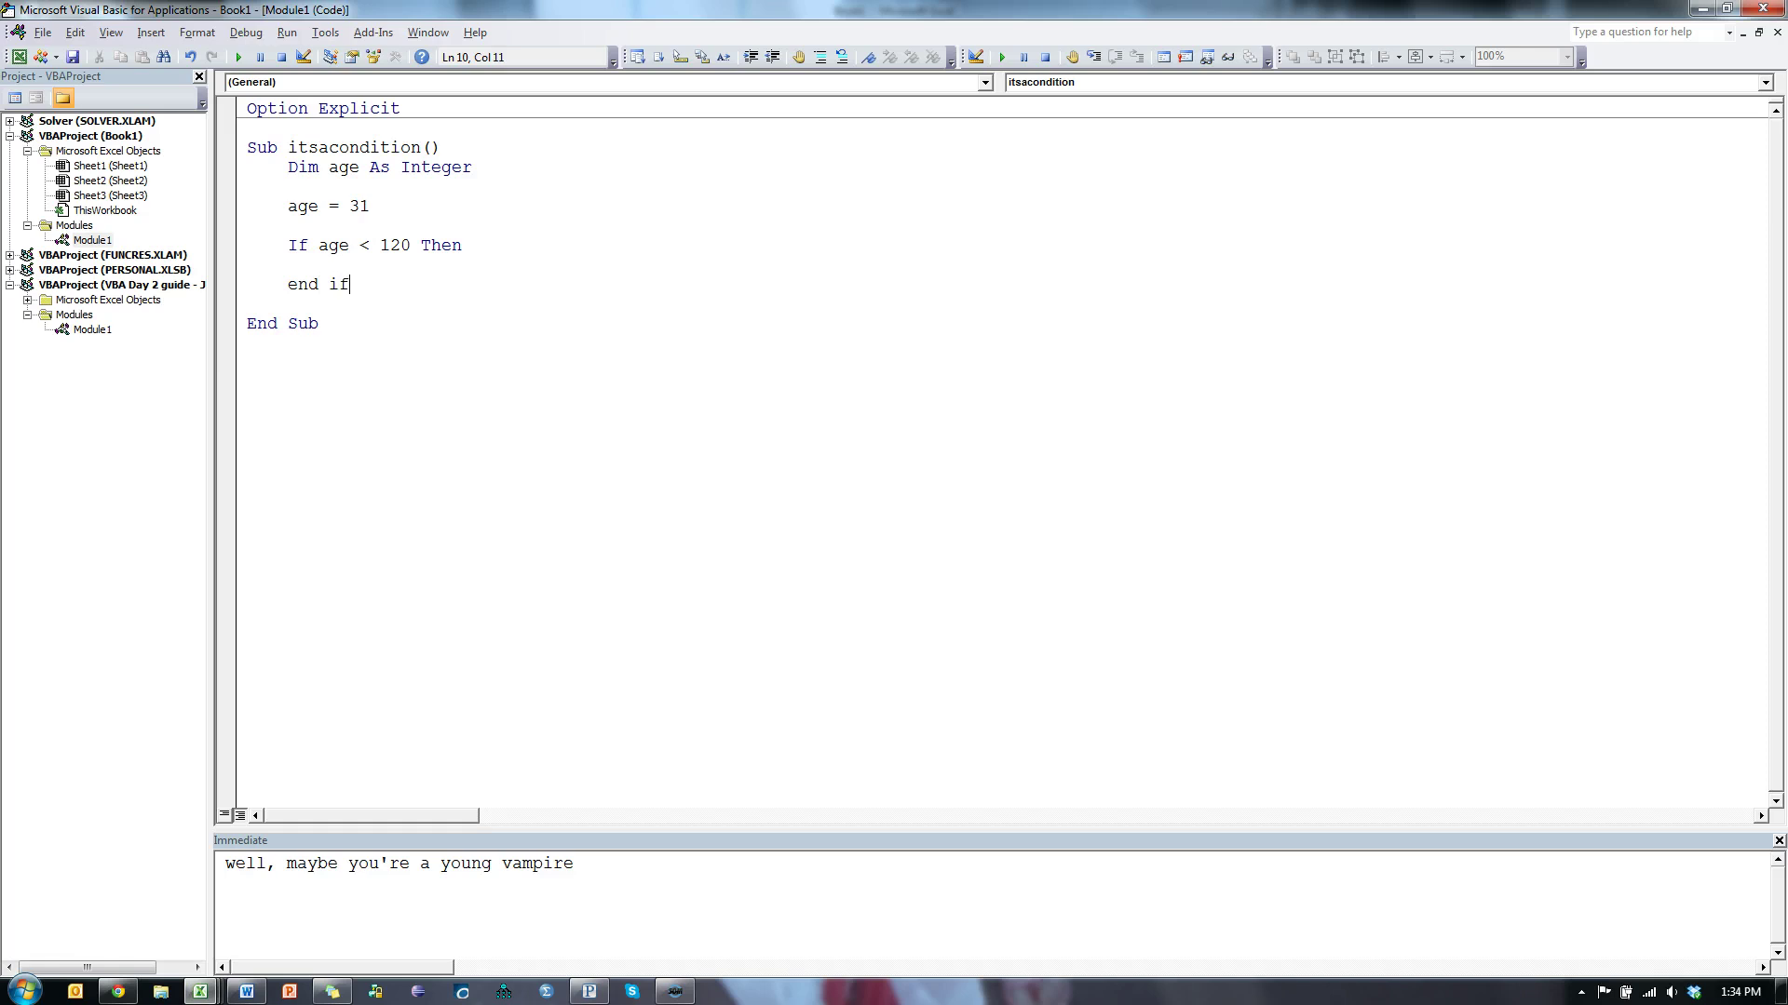
key(Up)
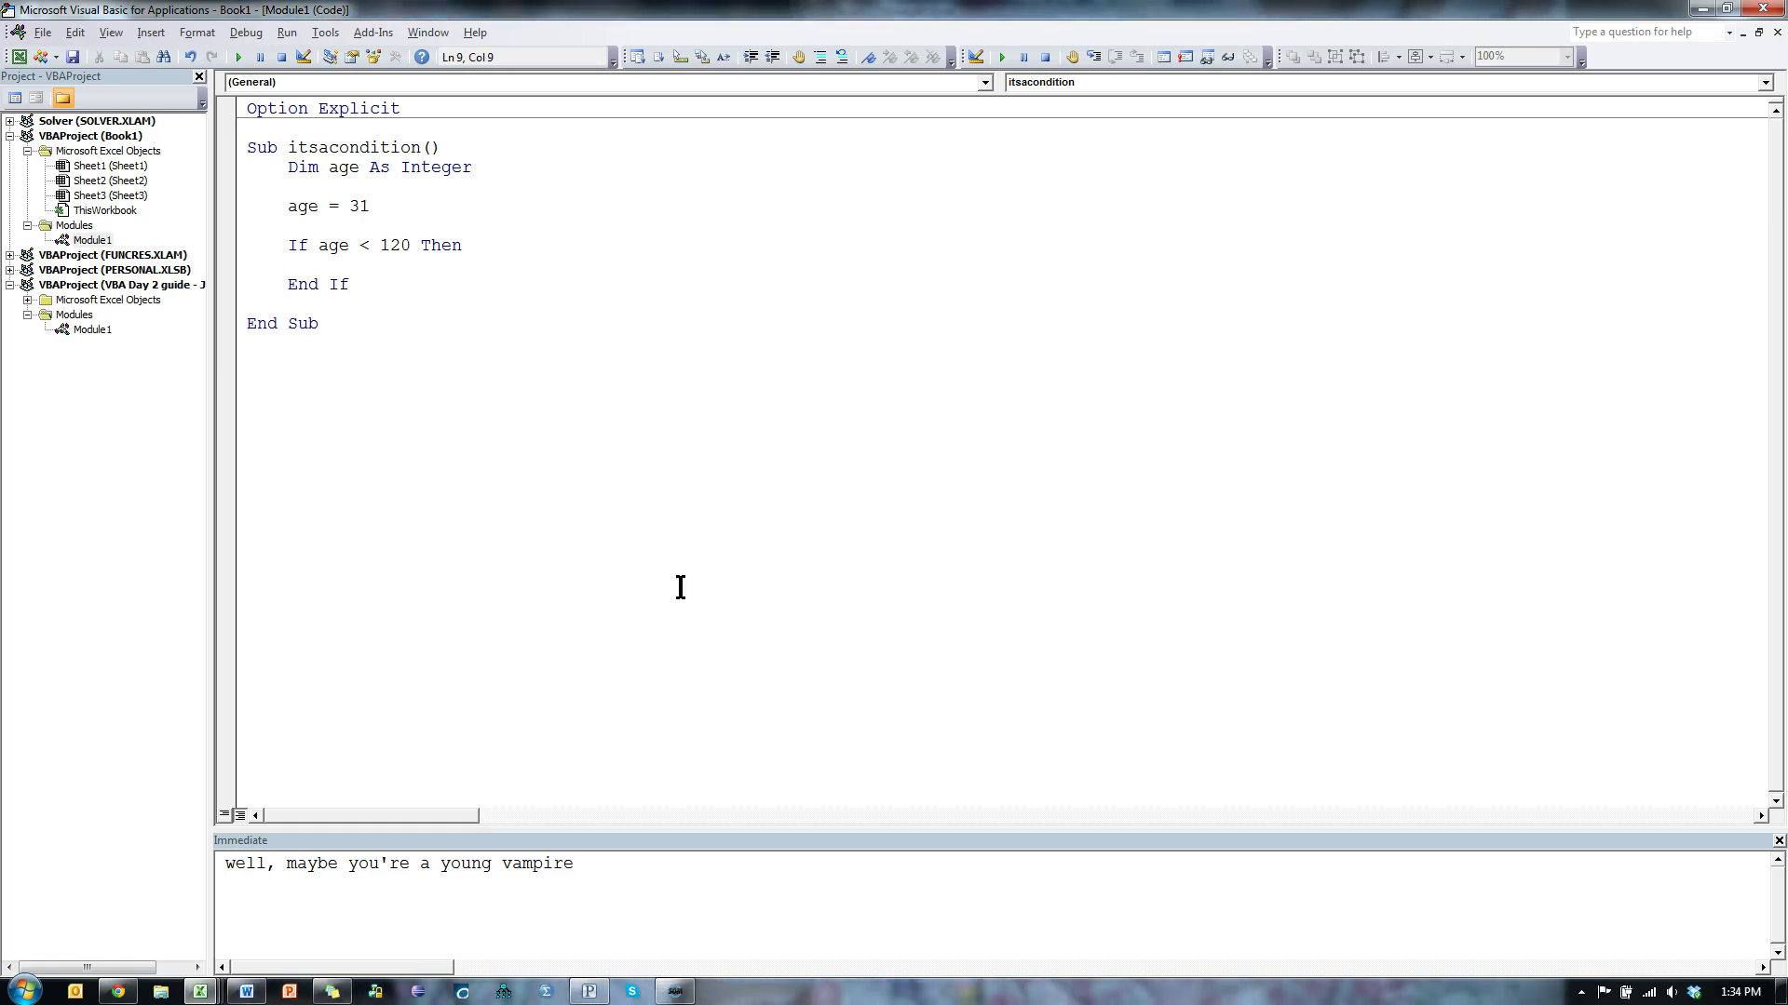
text(debug.pr)
key(Tab)
text(probab)
text(pire")
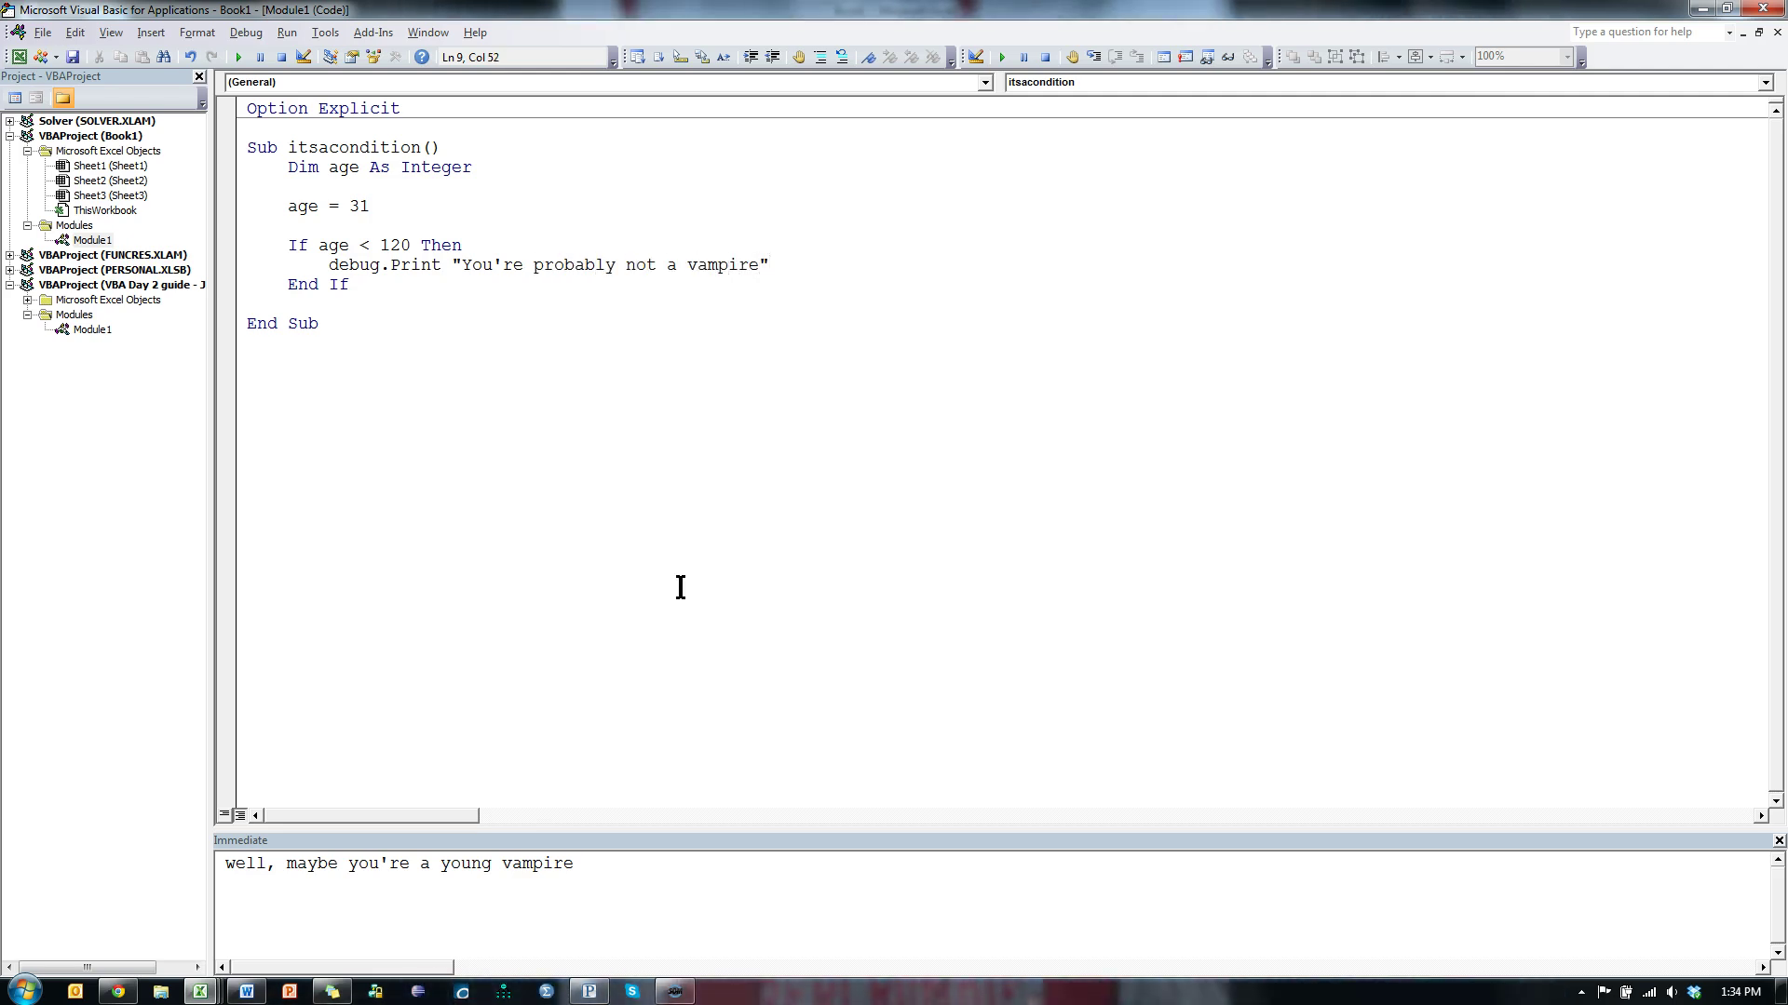
Clear the Immediate window and run itsacondition, printing the not-a-vampire message.
key(Down)
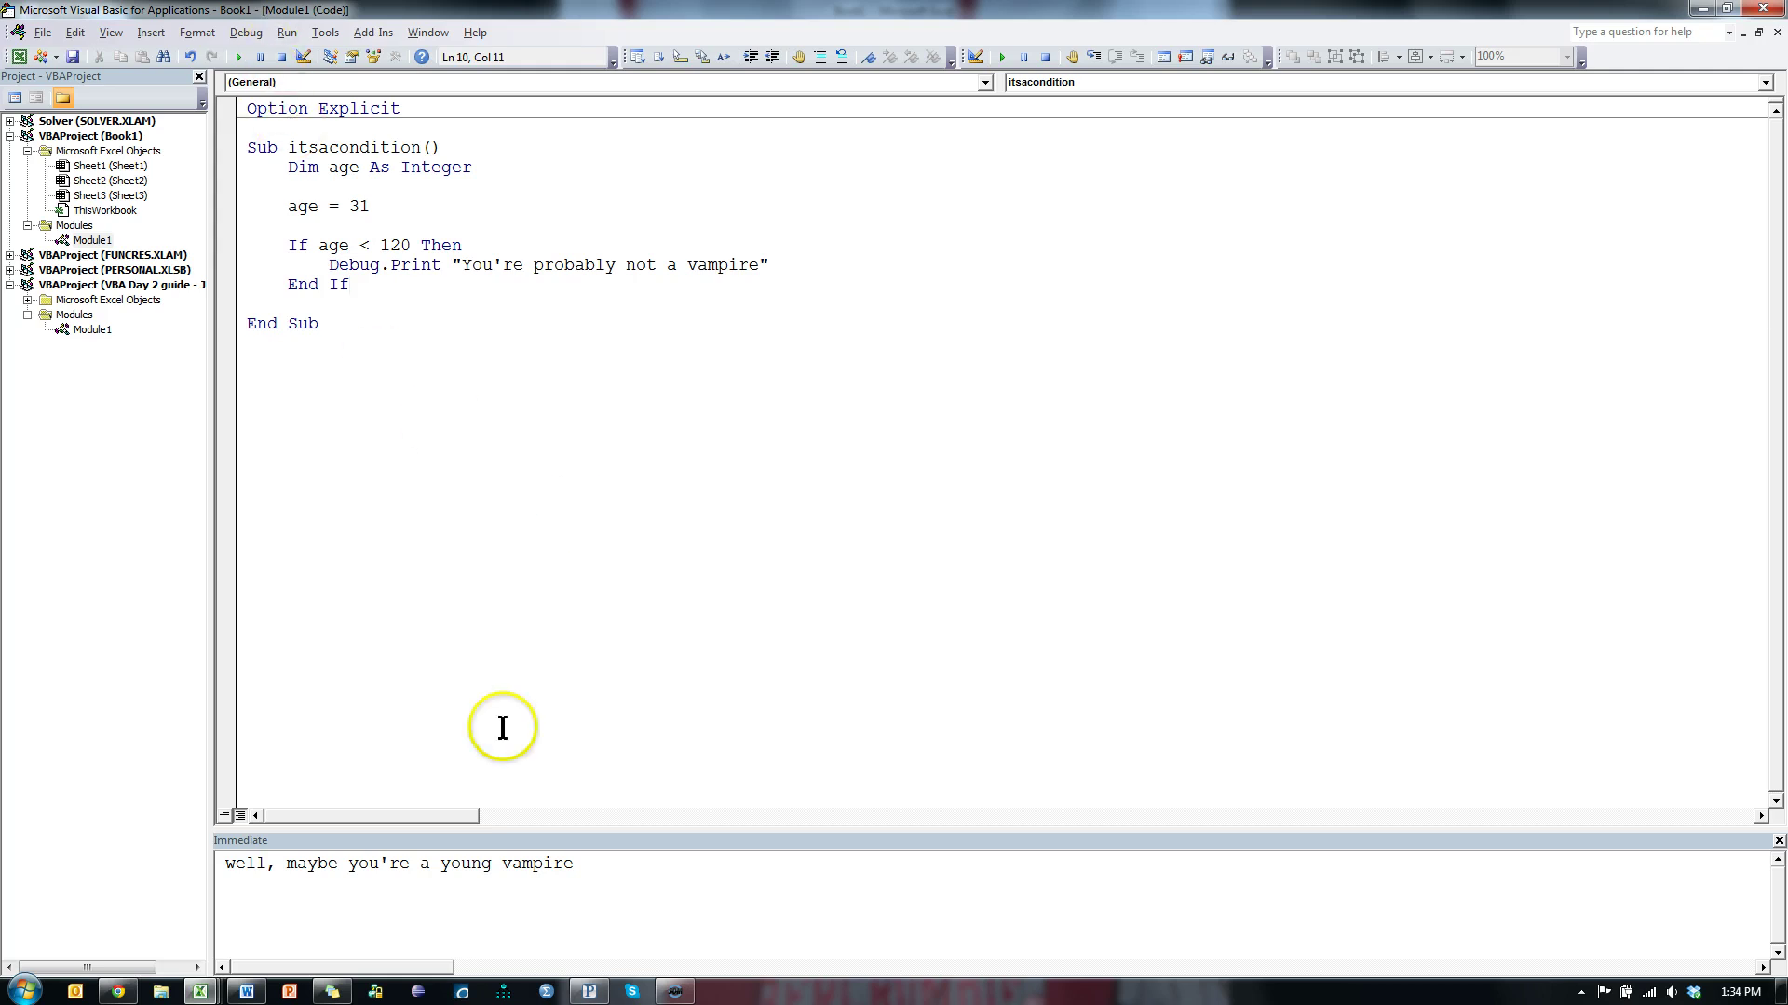
drag(575, 863, 178, 826)
key(Delete)
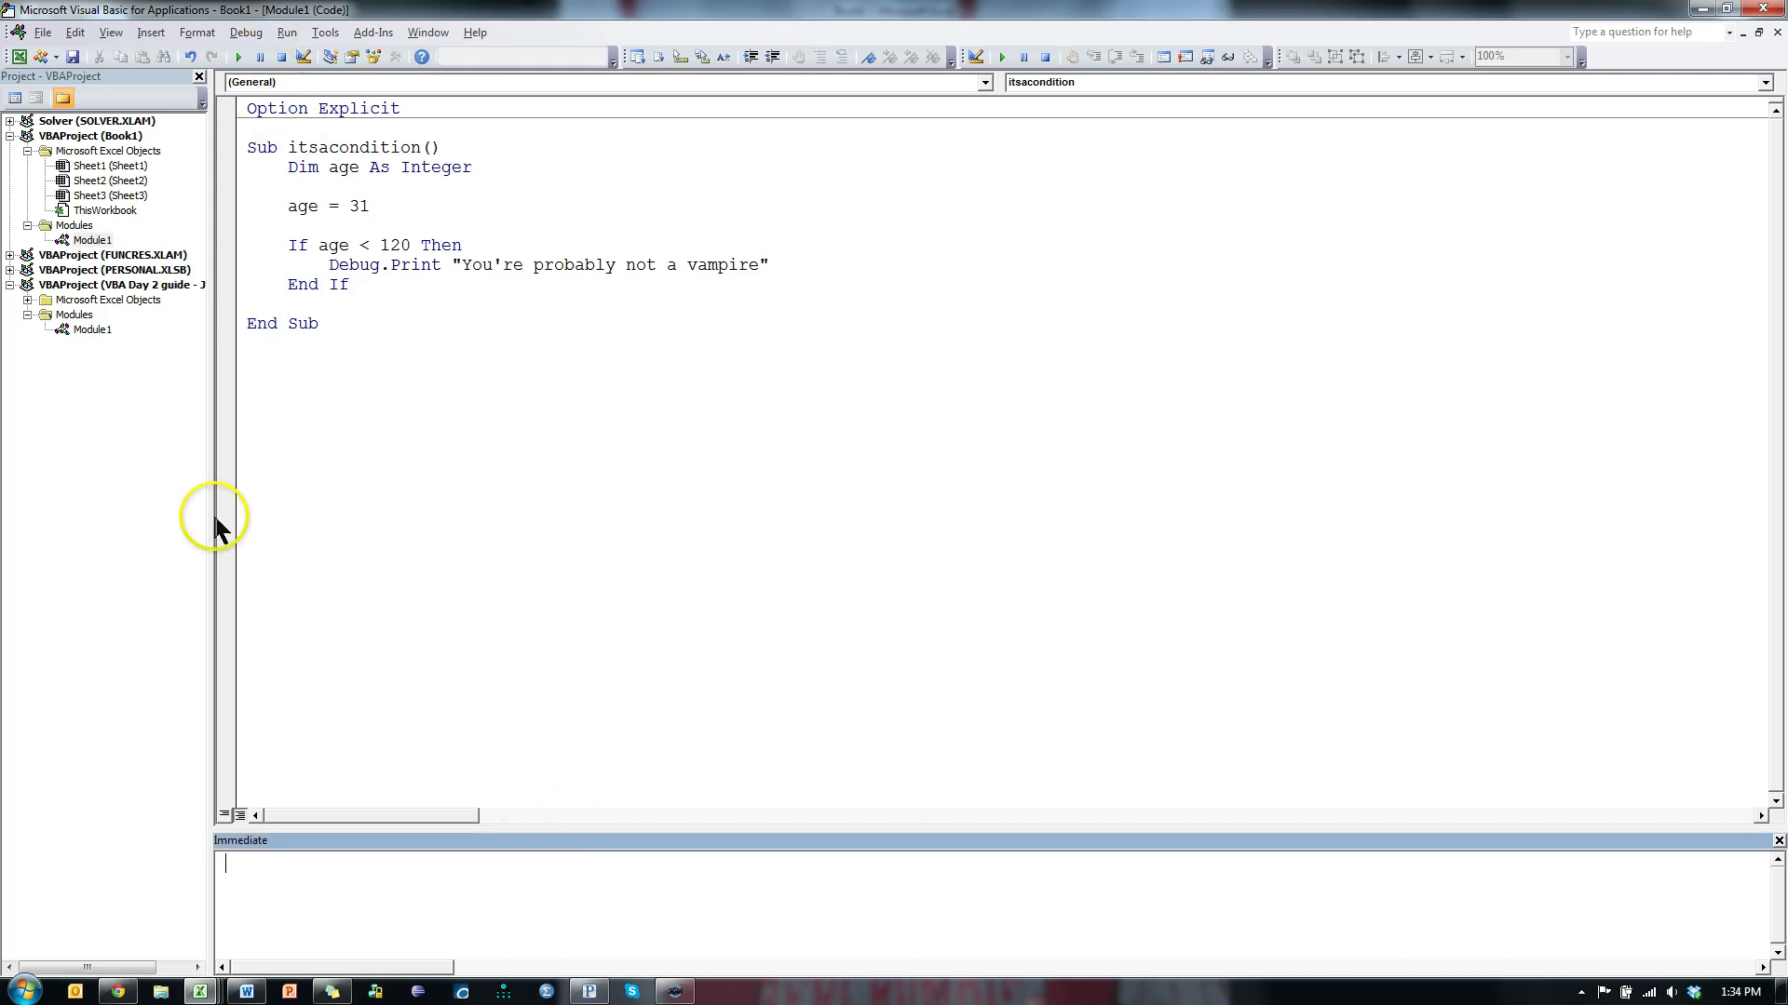
click(591, 307)
click(234, 60)
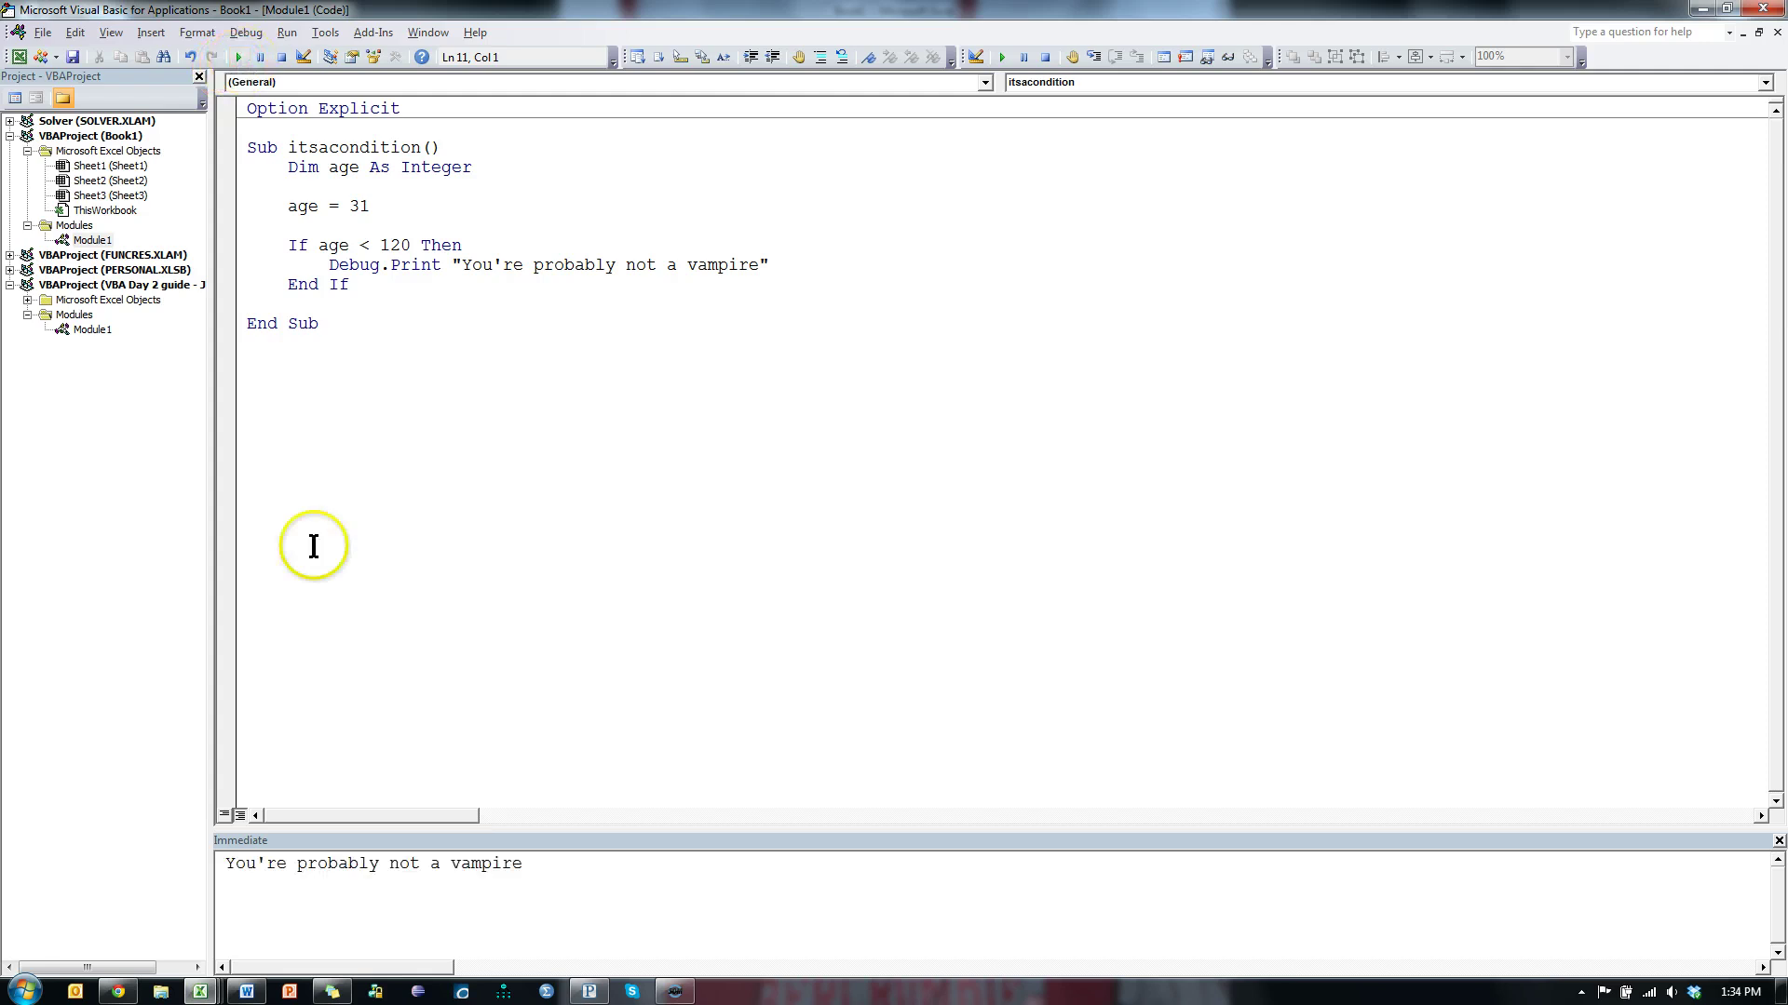
Change age to 120, clear the output and rerun so the If age < 120 branch prints nothing.
double_click(357, 206)
text(1)
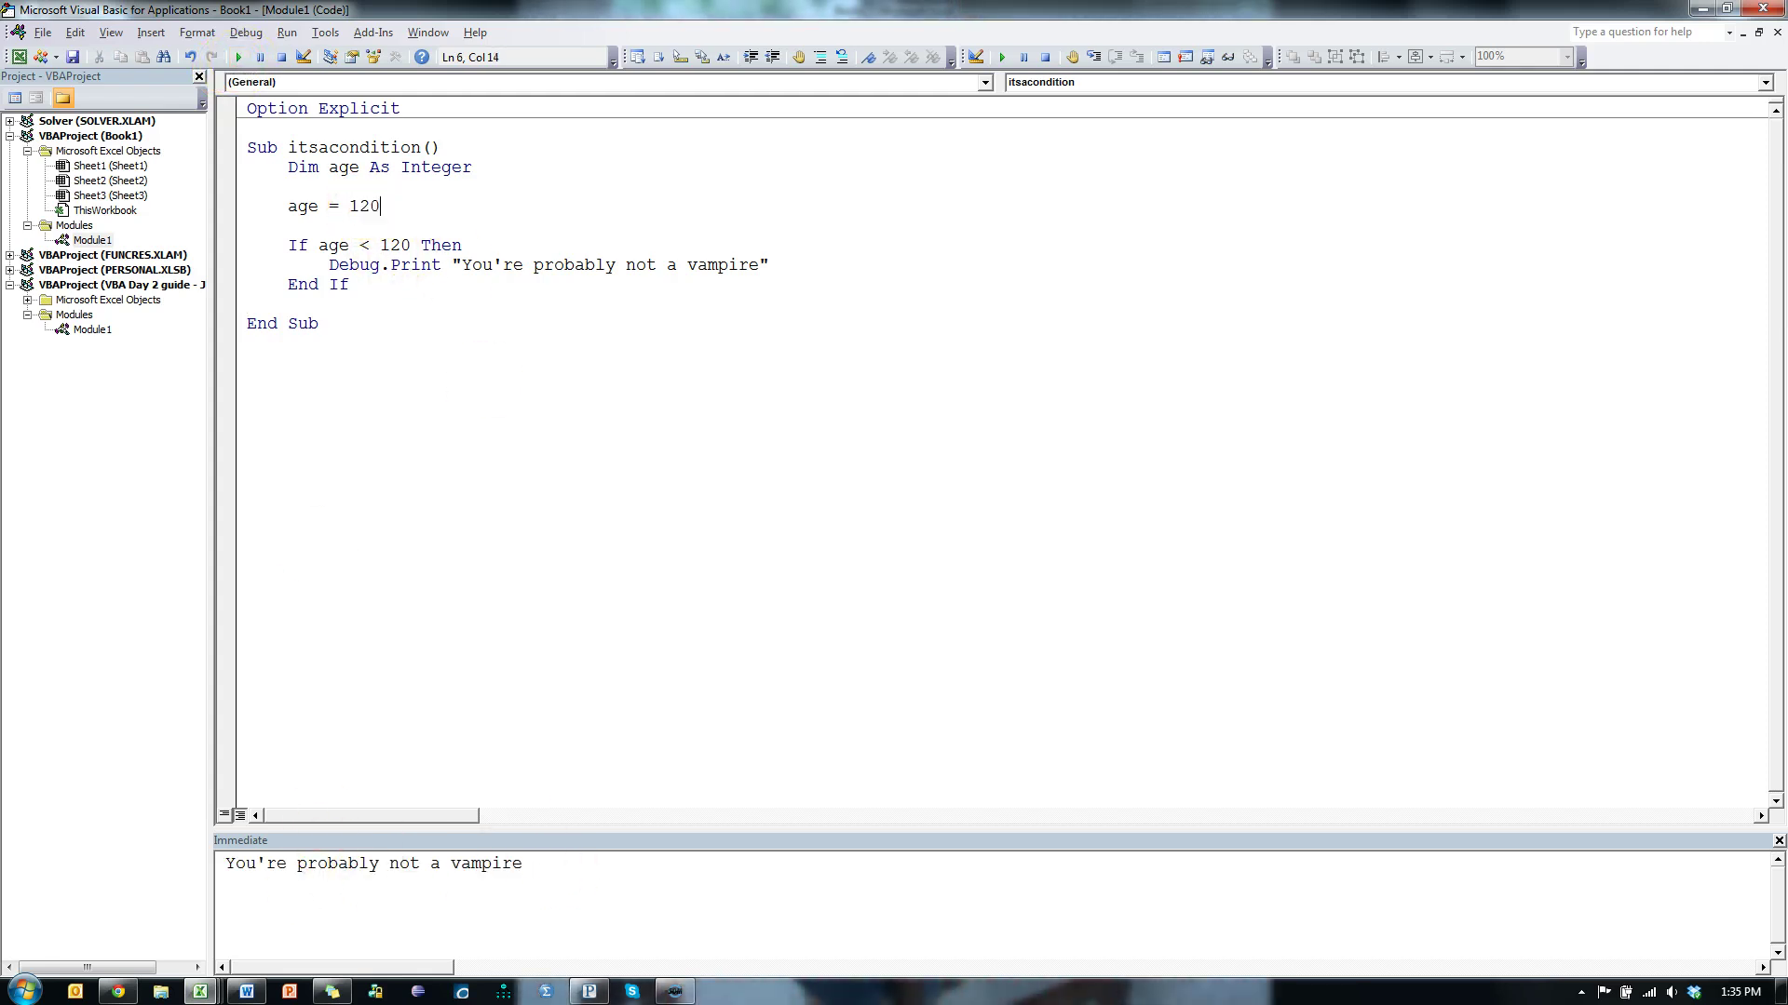
click(236, 58)
drag(558, 869, 174, 808)
key(Delete)
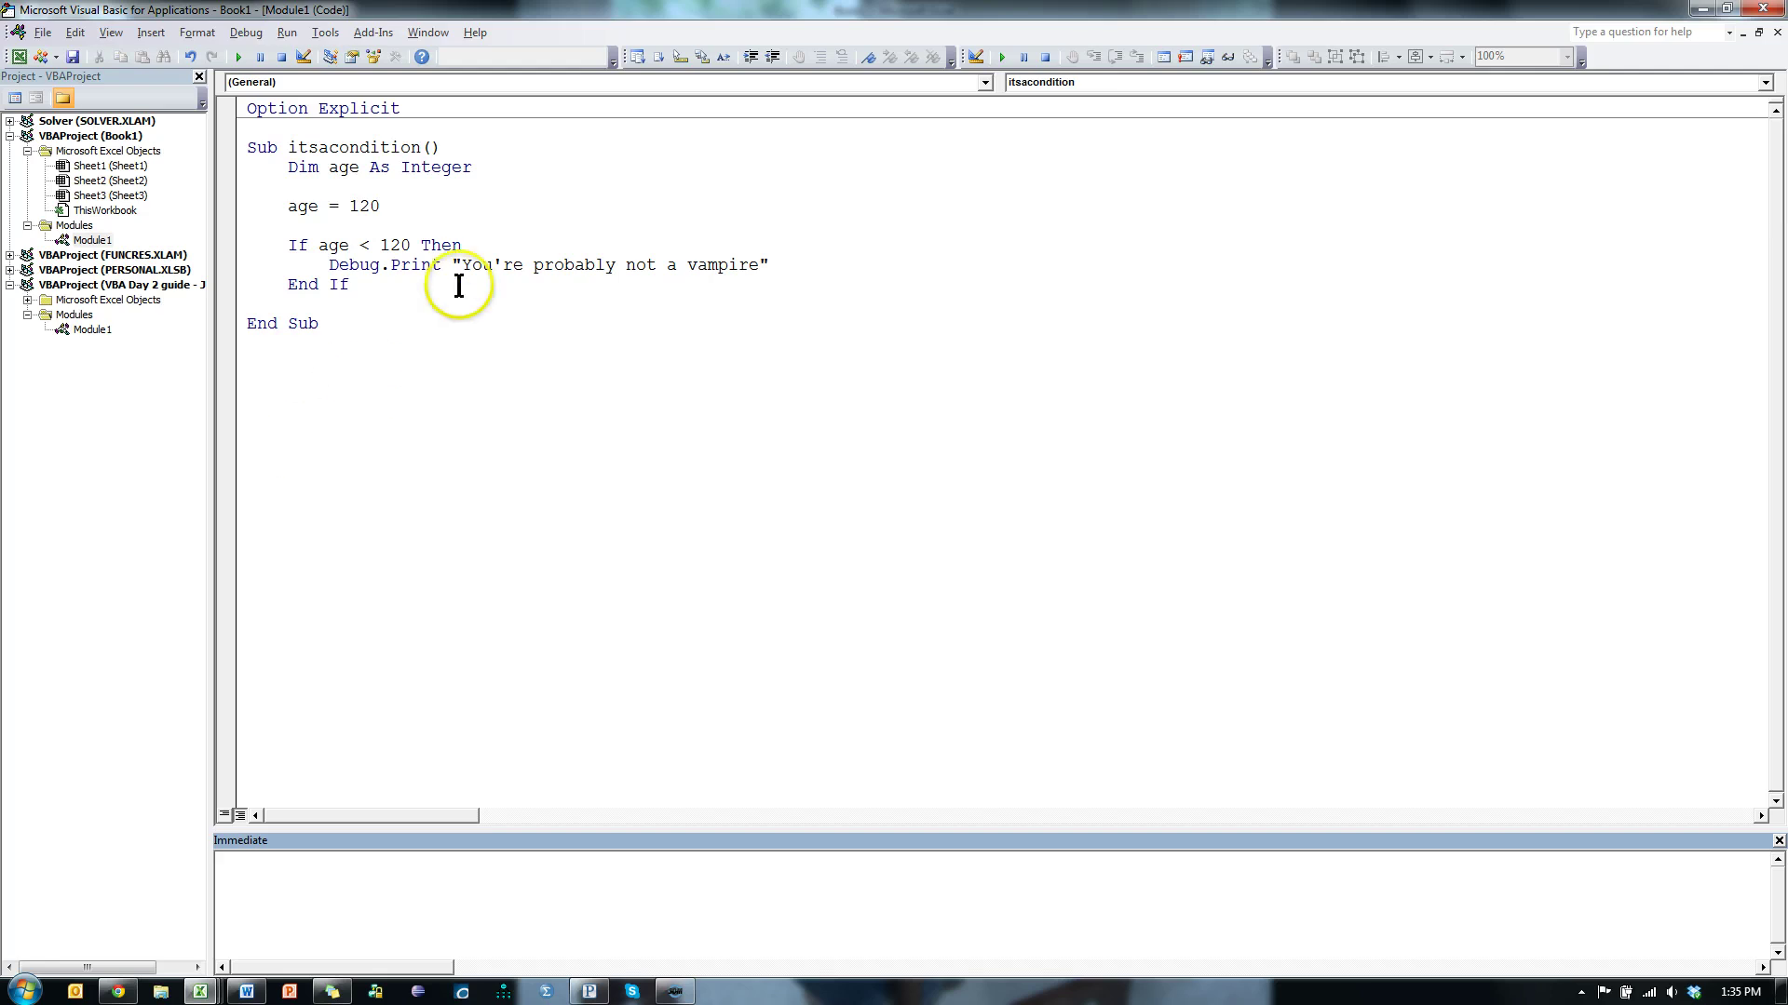
click(458, 284)
click(240, 58)
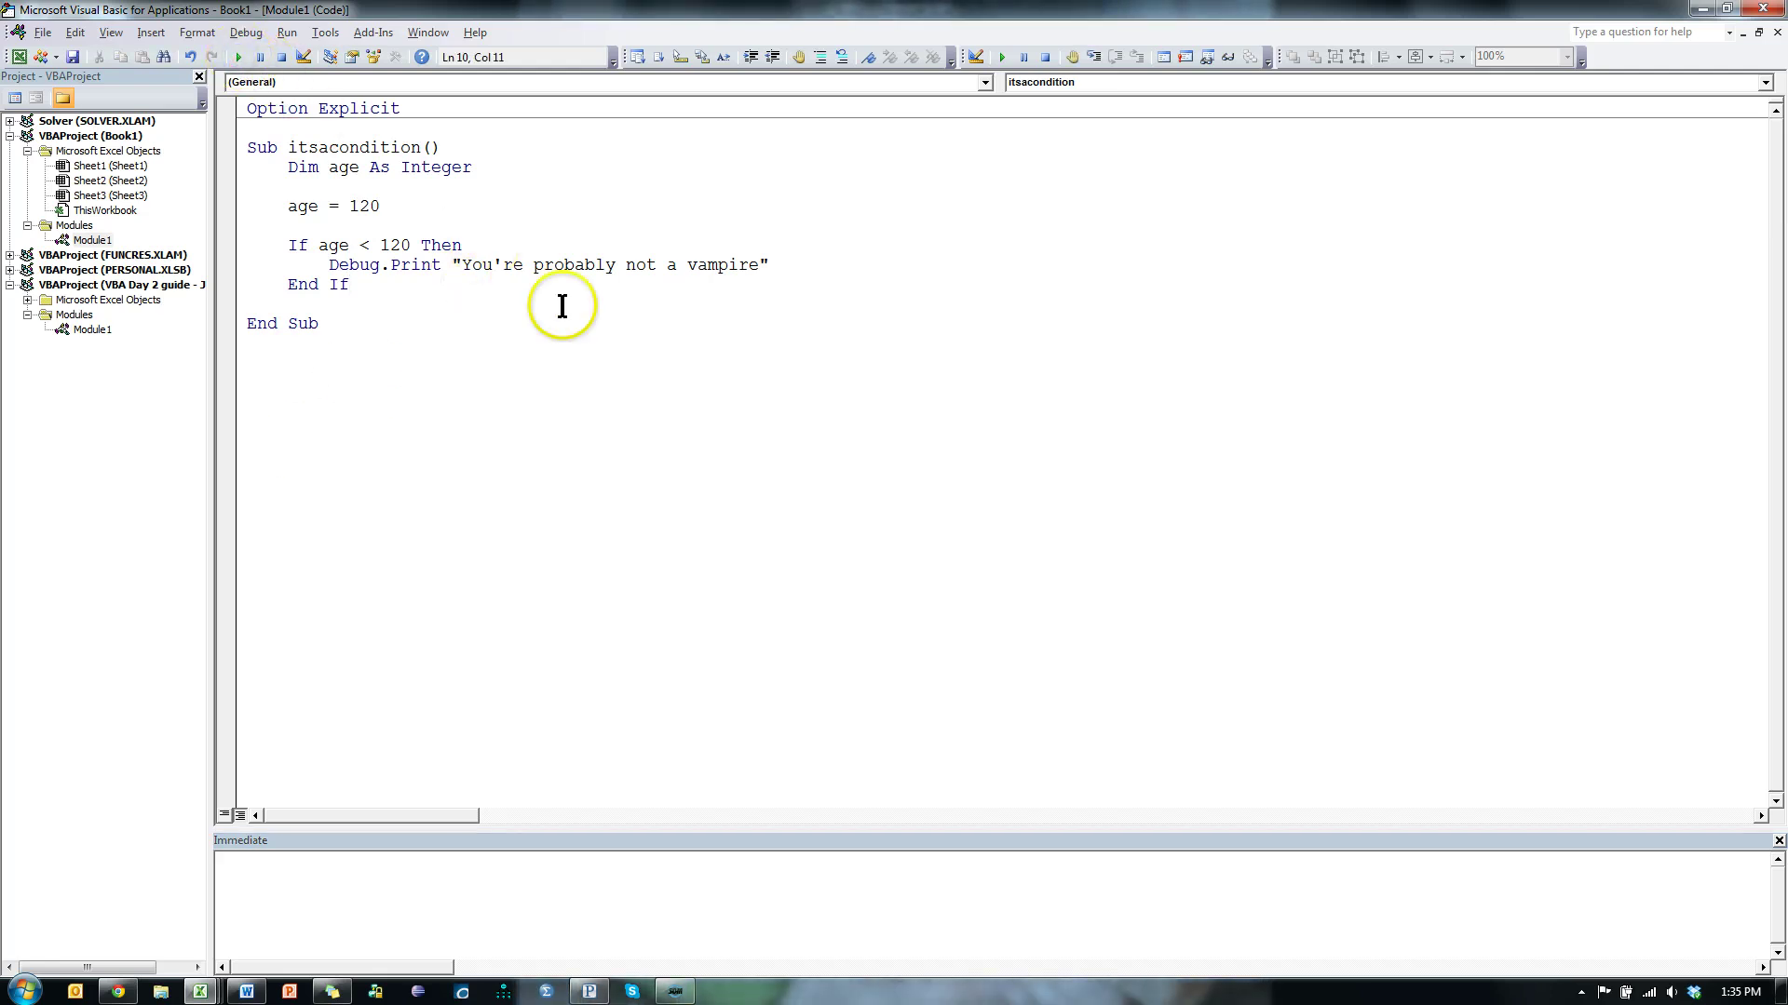
drag(286, 245, 742, 266)
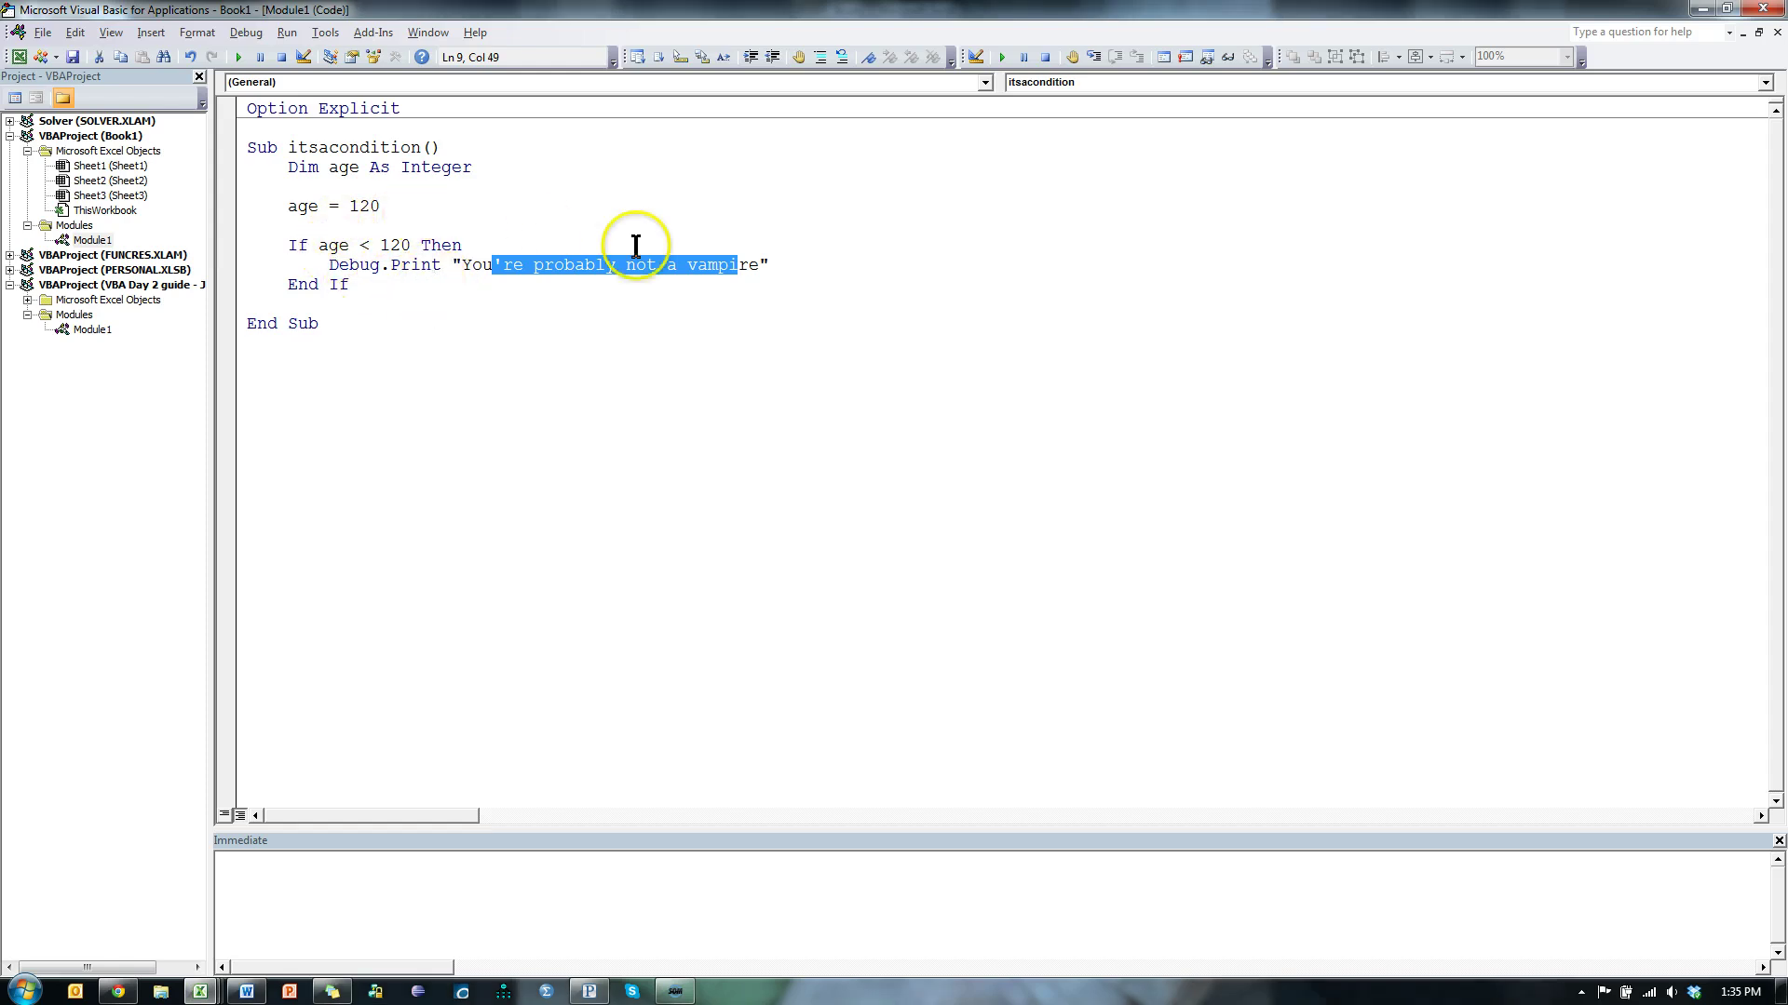
click(779, 258)
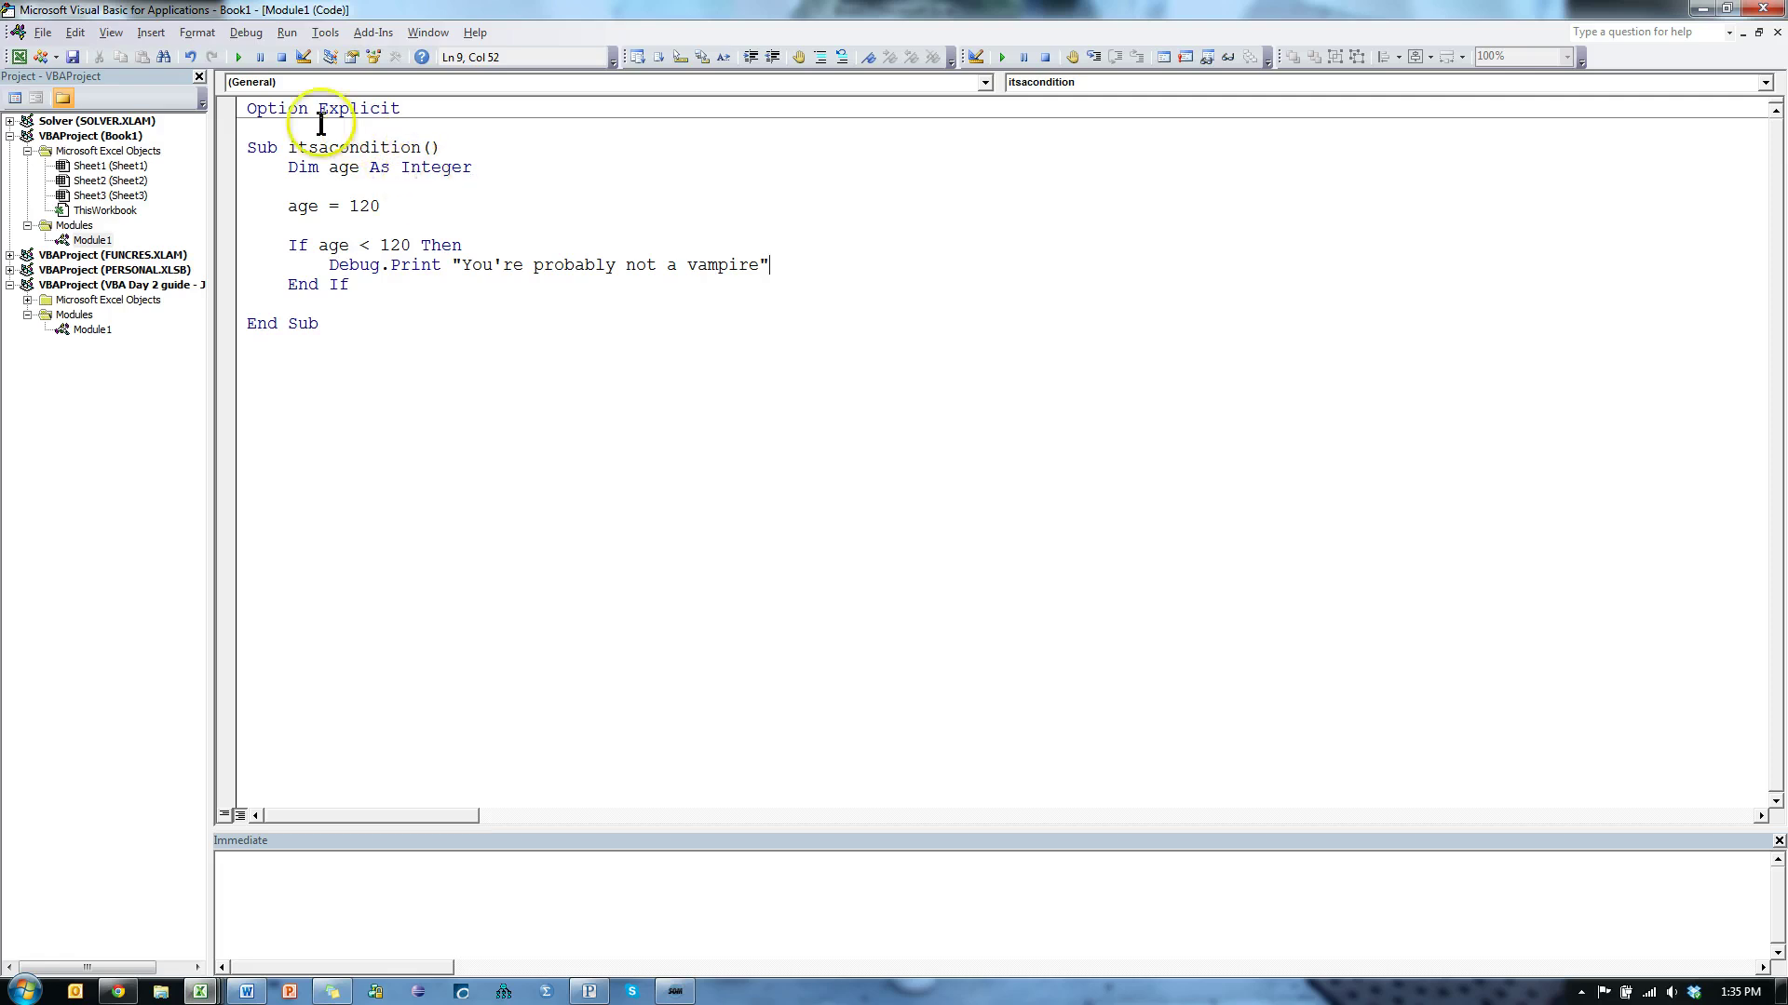
Add an Else branch with Debug.Print "You're a vampire!" before End If.
click(793, 265)
key(Return)
text(Else)
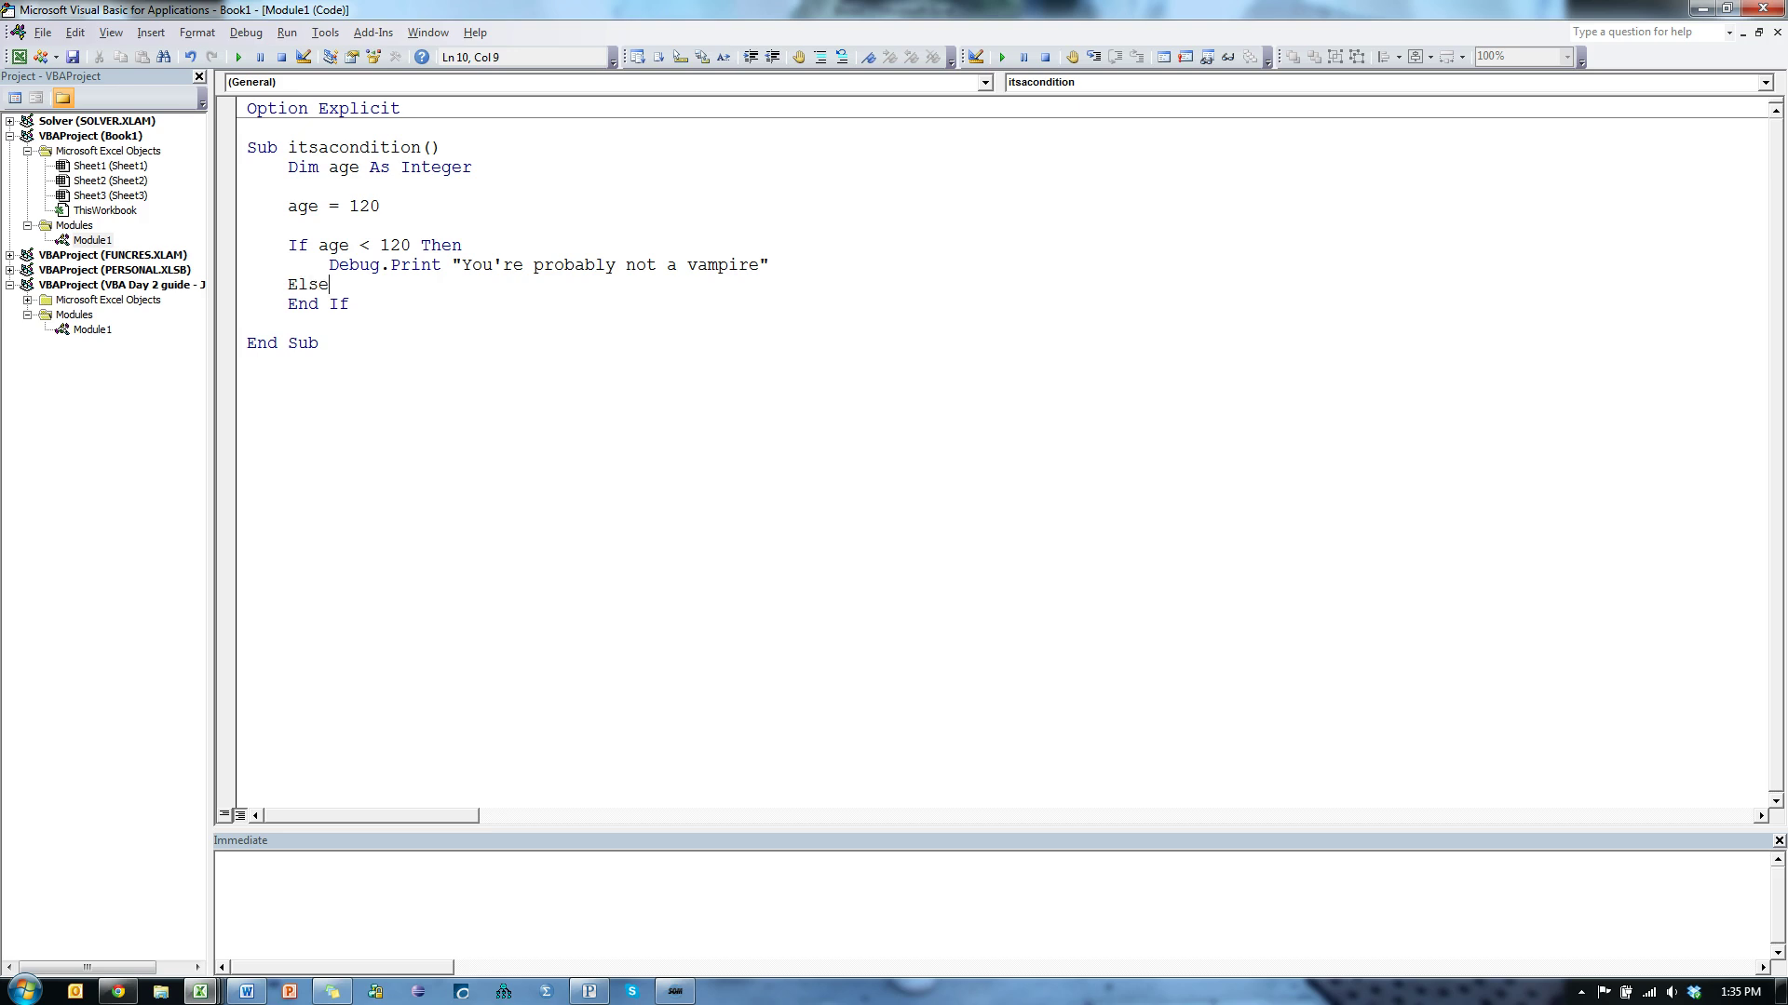
key(Return)
key(Tab)
text(debug.pr)
key(Tab)
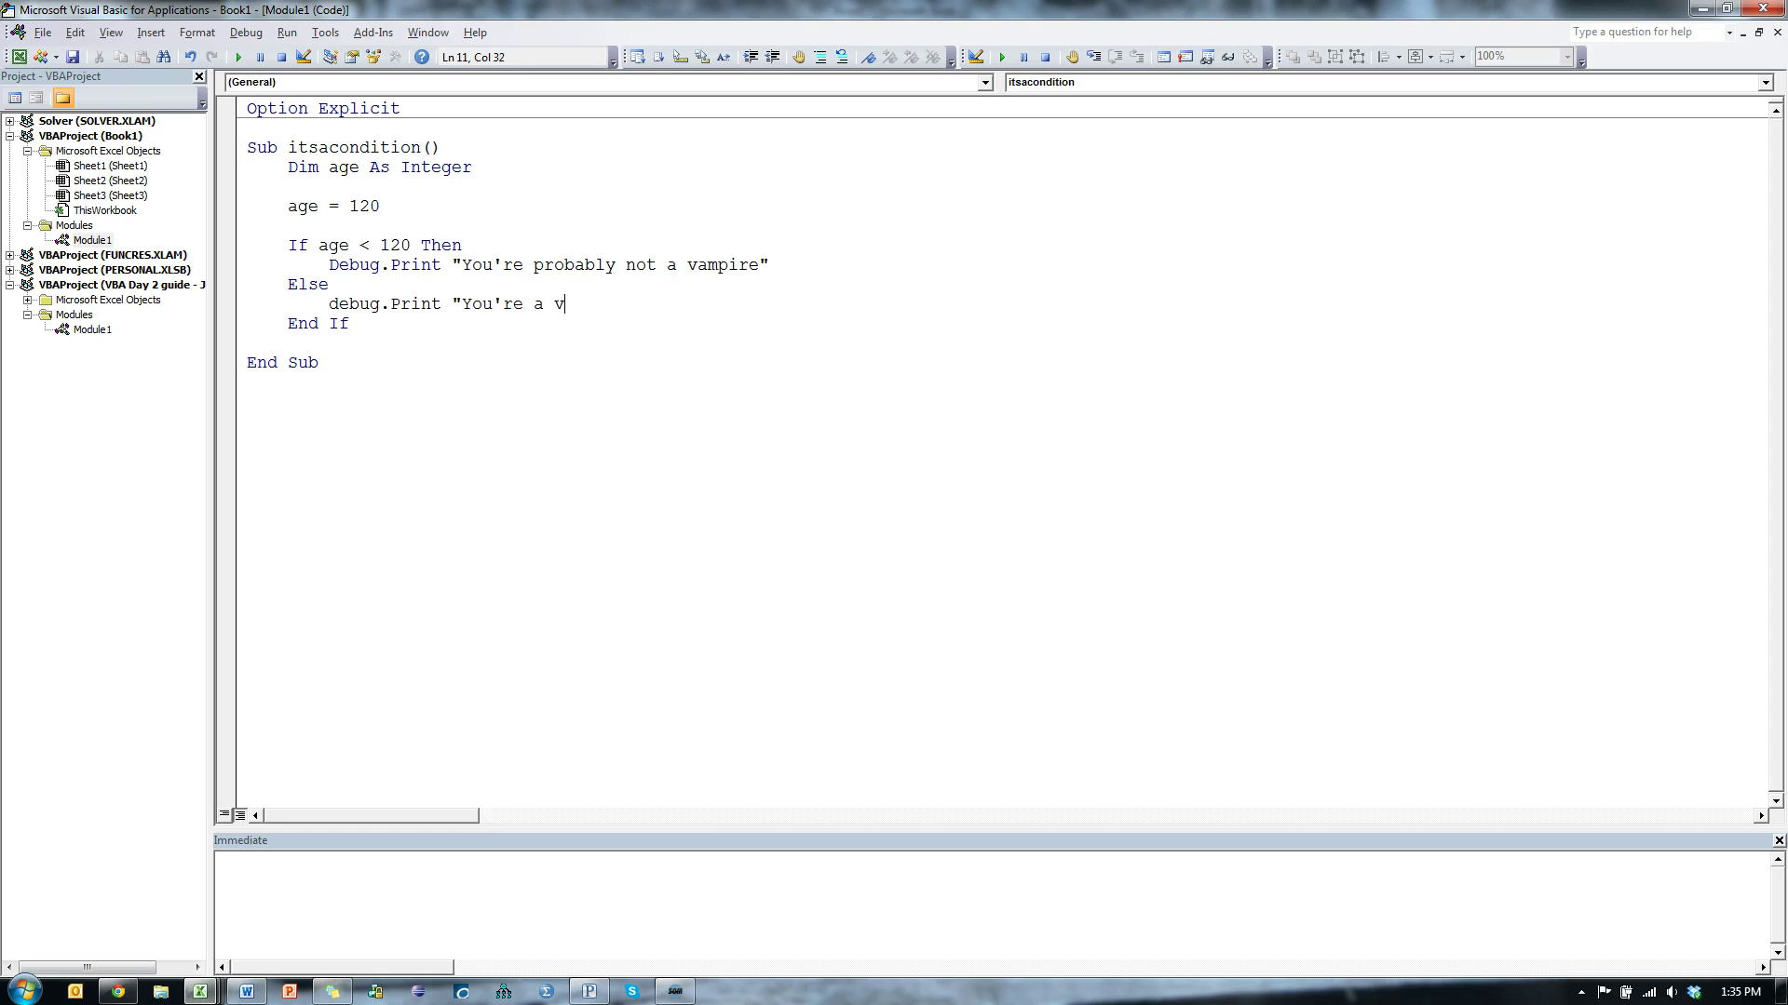
text(ampire!)
click(374, 287)
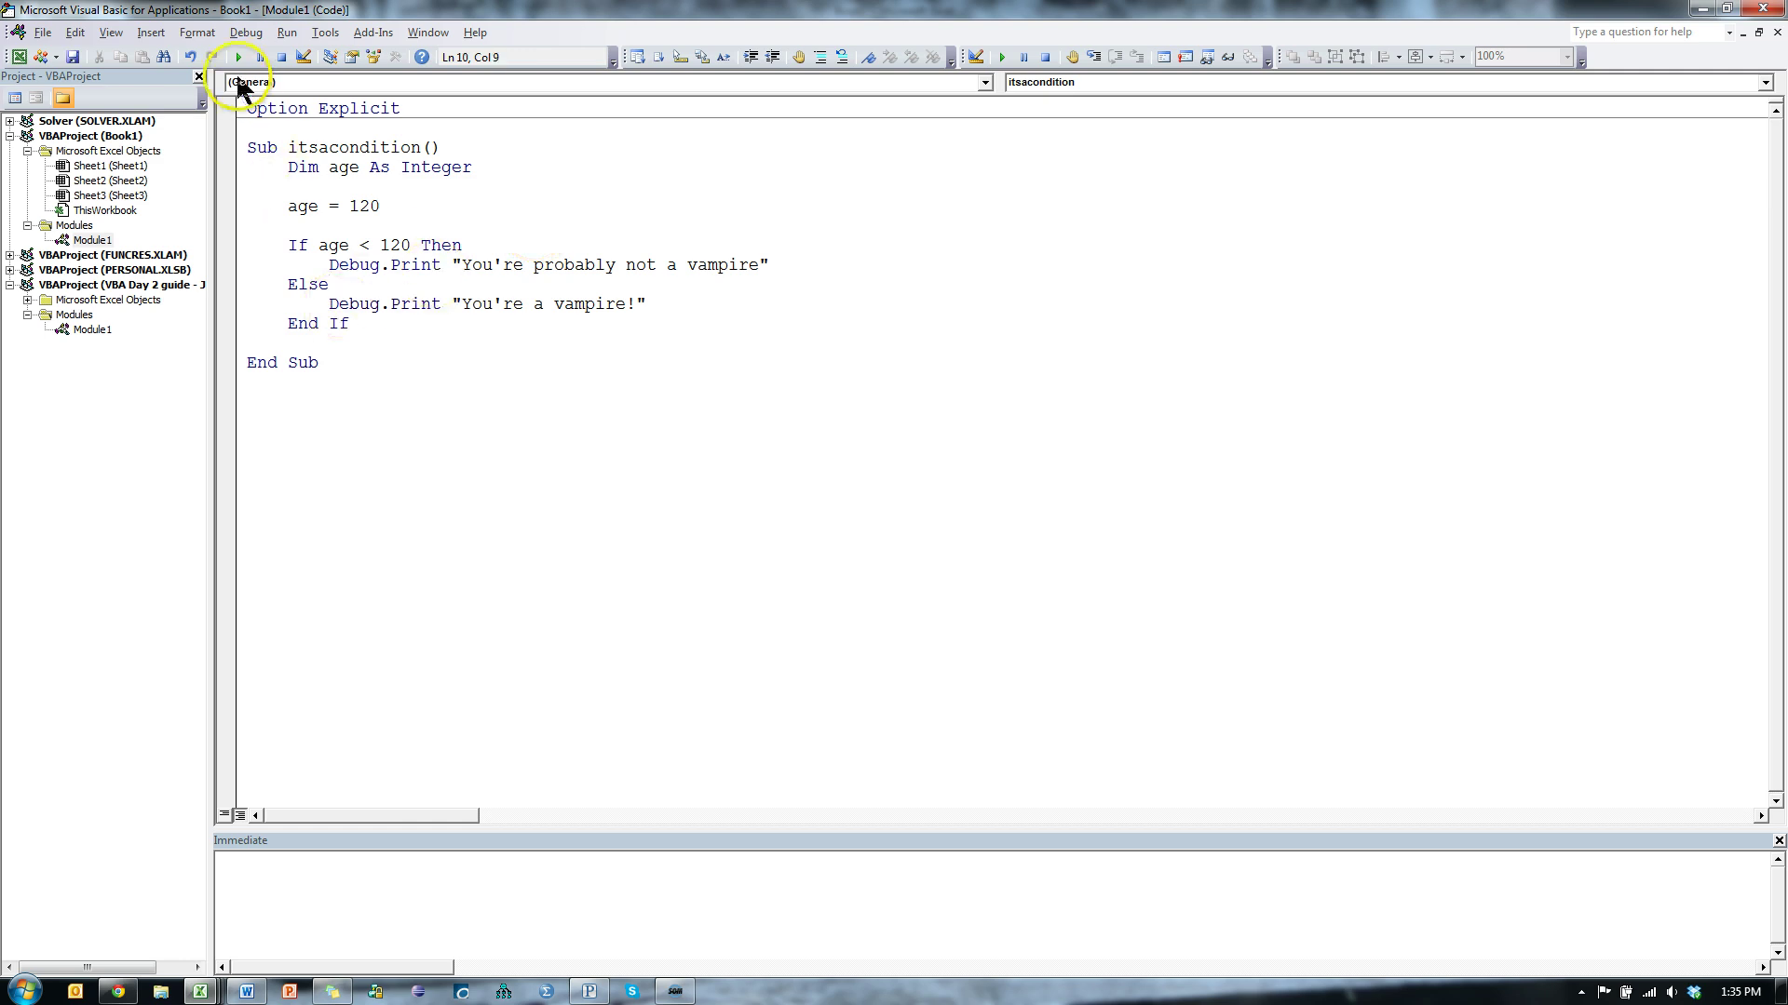
Run the macro and see "You're a vampire!" in the Immediate window.
click(238, 58)
drag(411, 868, 217, 864)
click(456, 320)
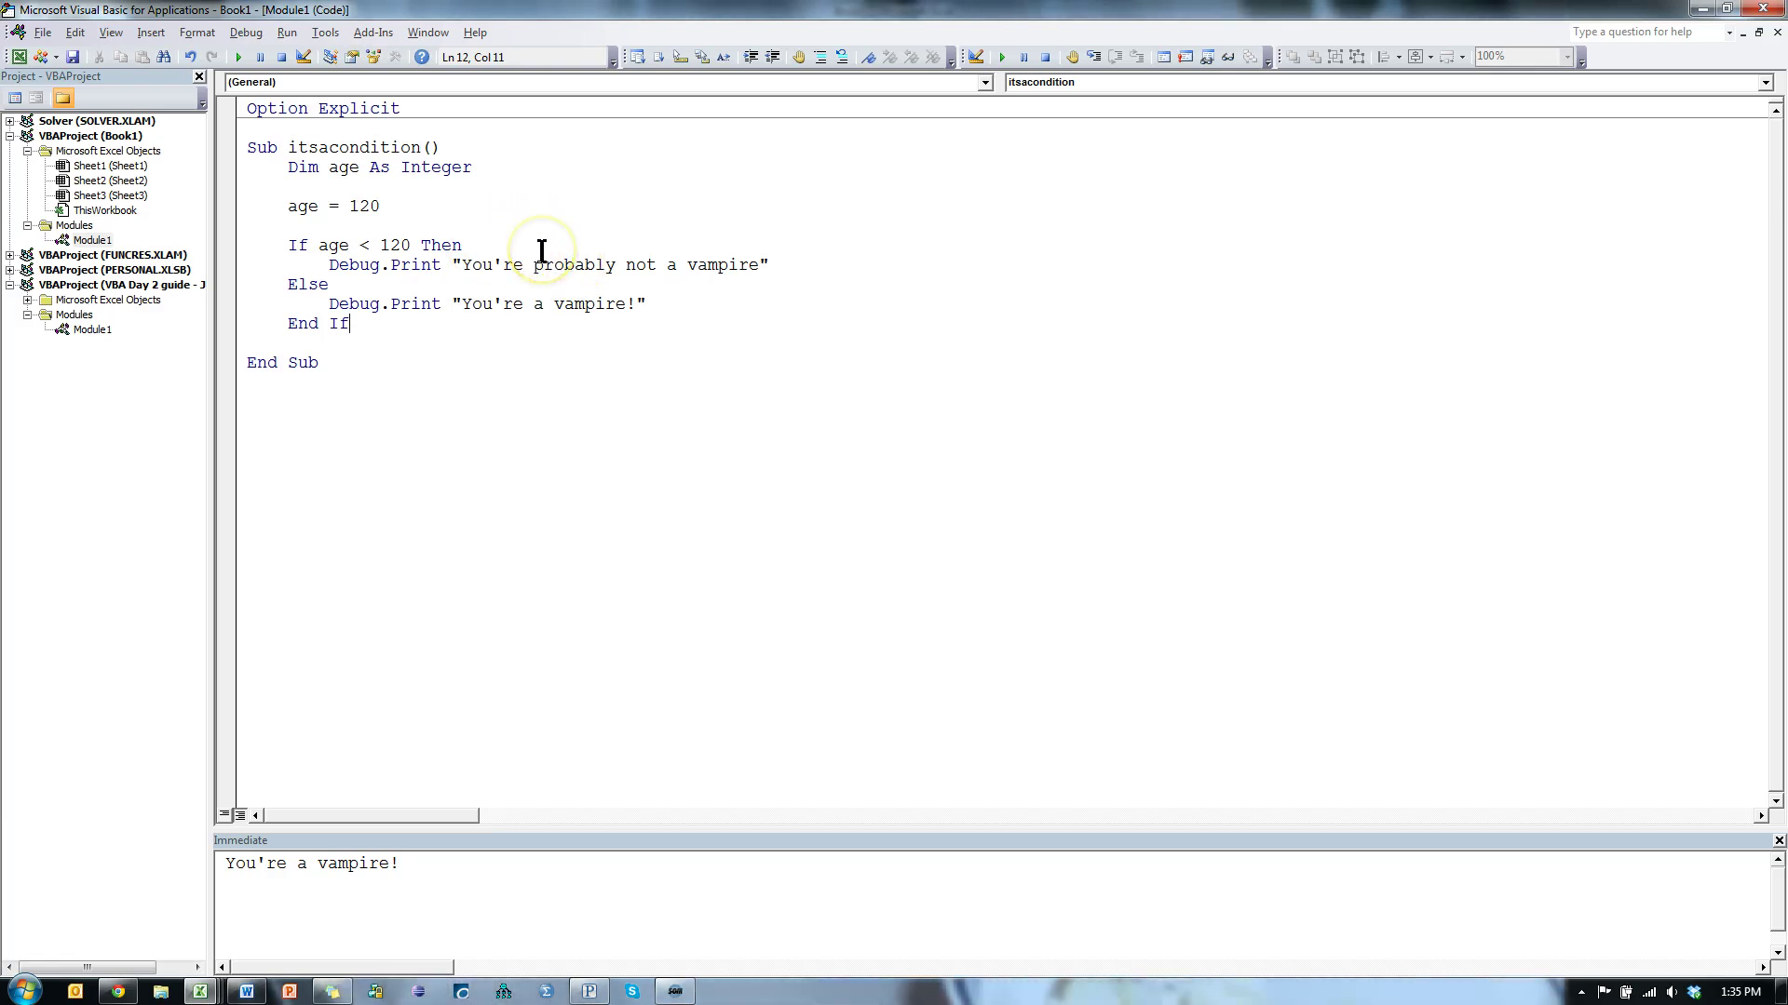
Declare Dim bodyTemp As Double and set bodyTemp = 98.6.
click(338, 187)
text(dim bodyTemp as)
text( dou)
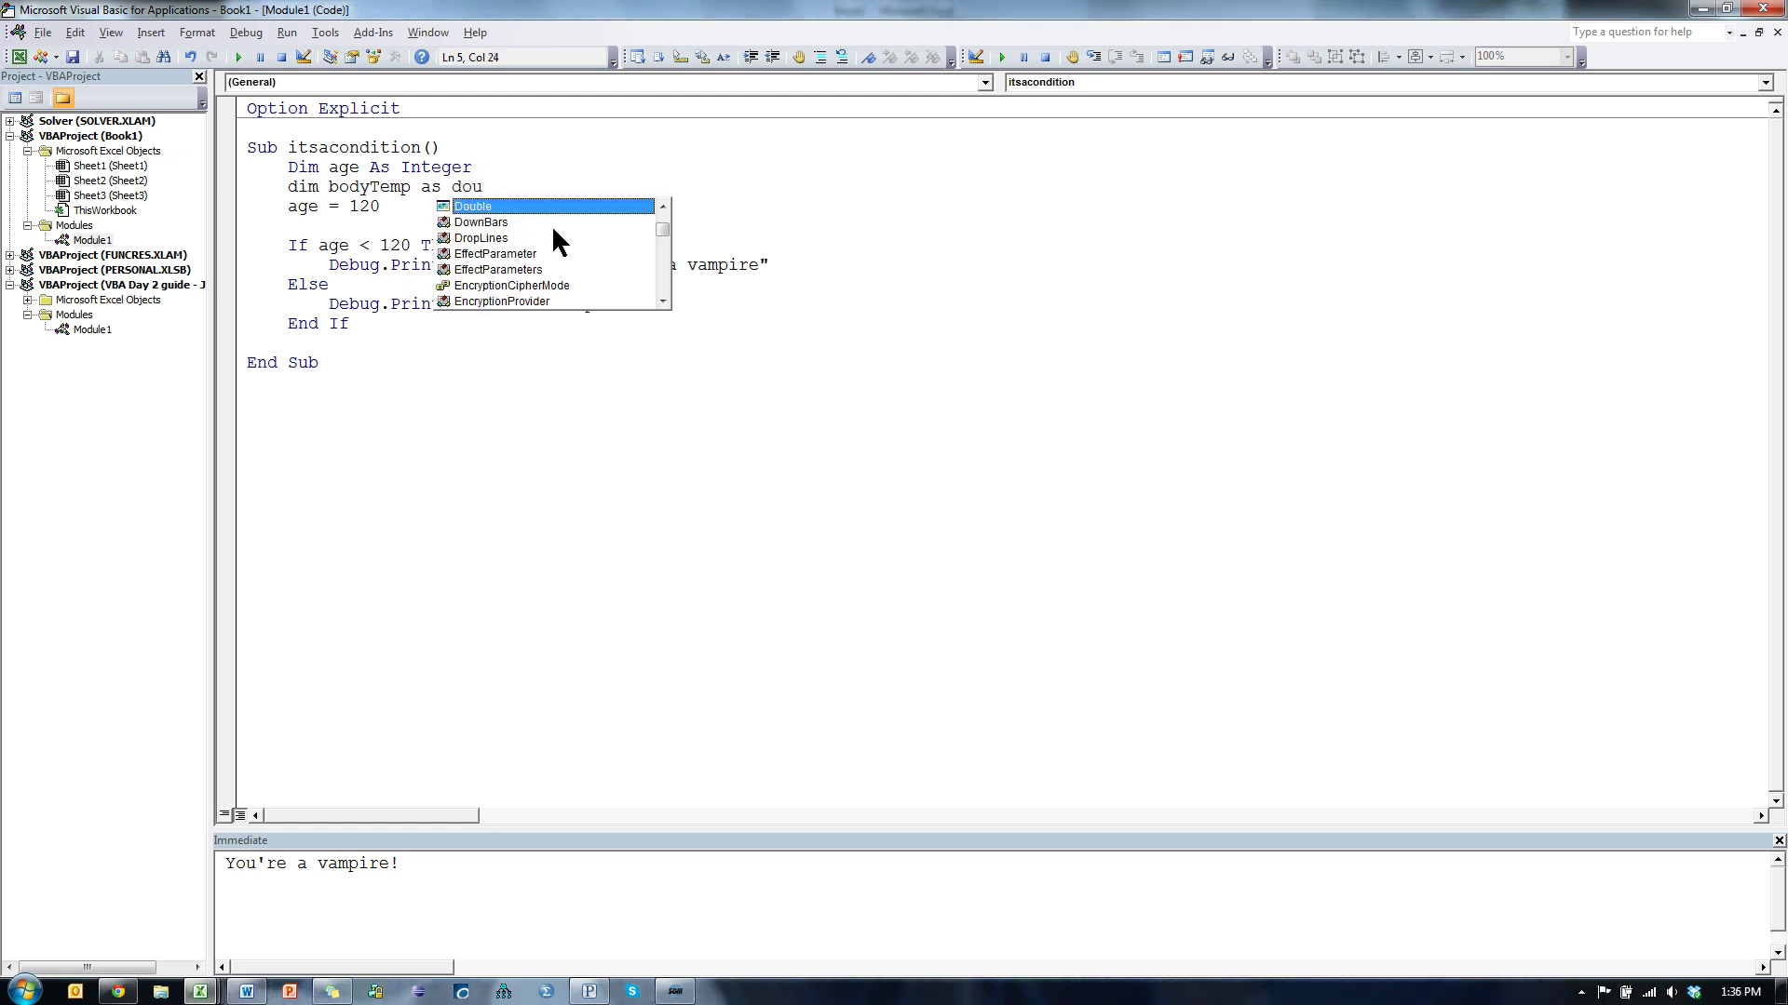
key(Tab)
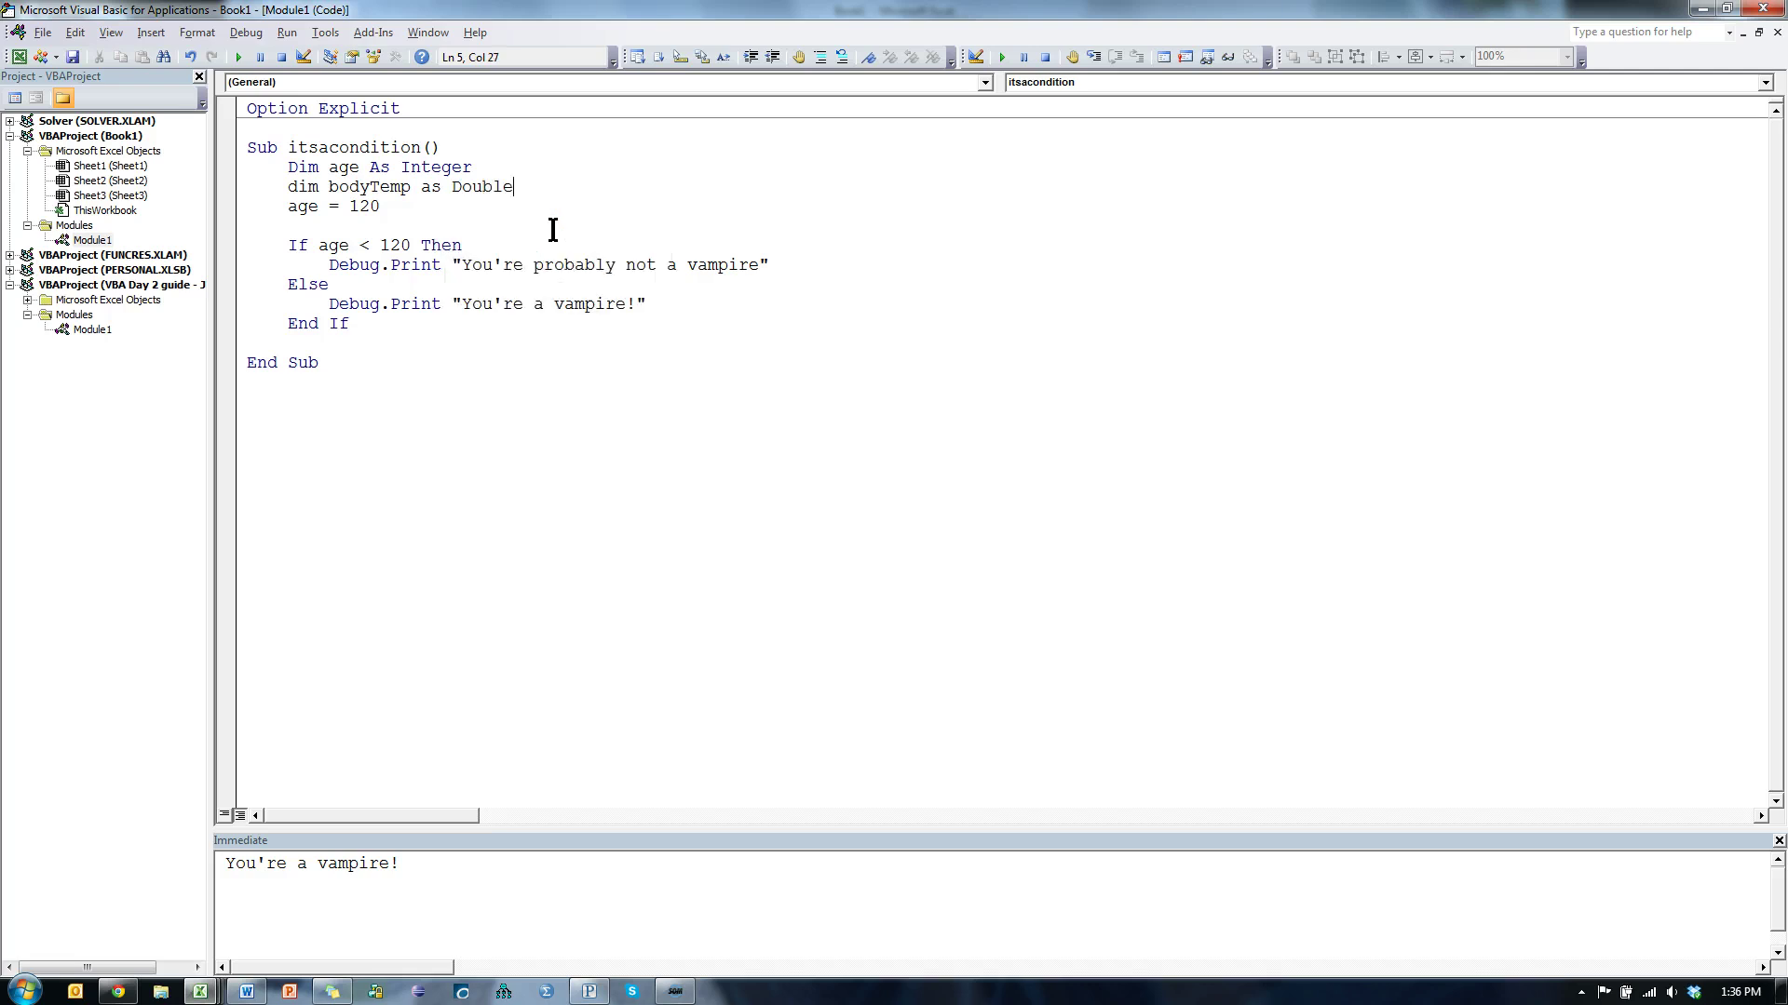
key(Return)
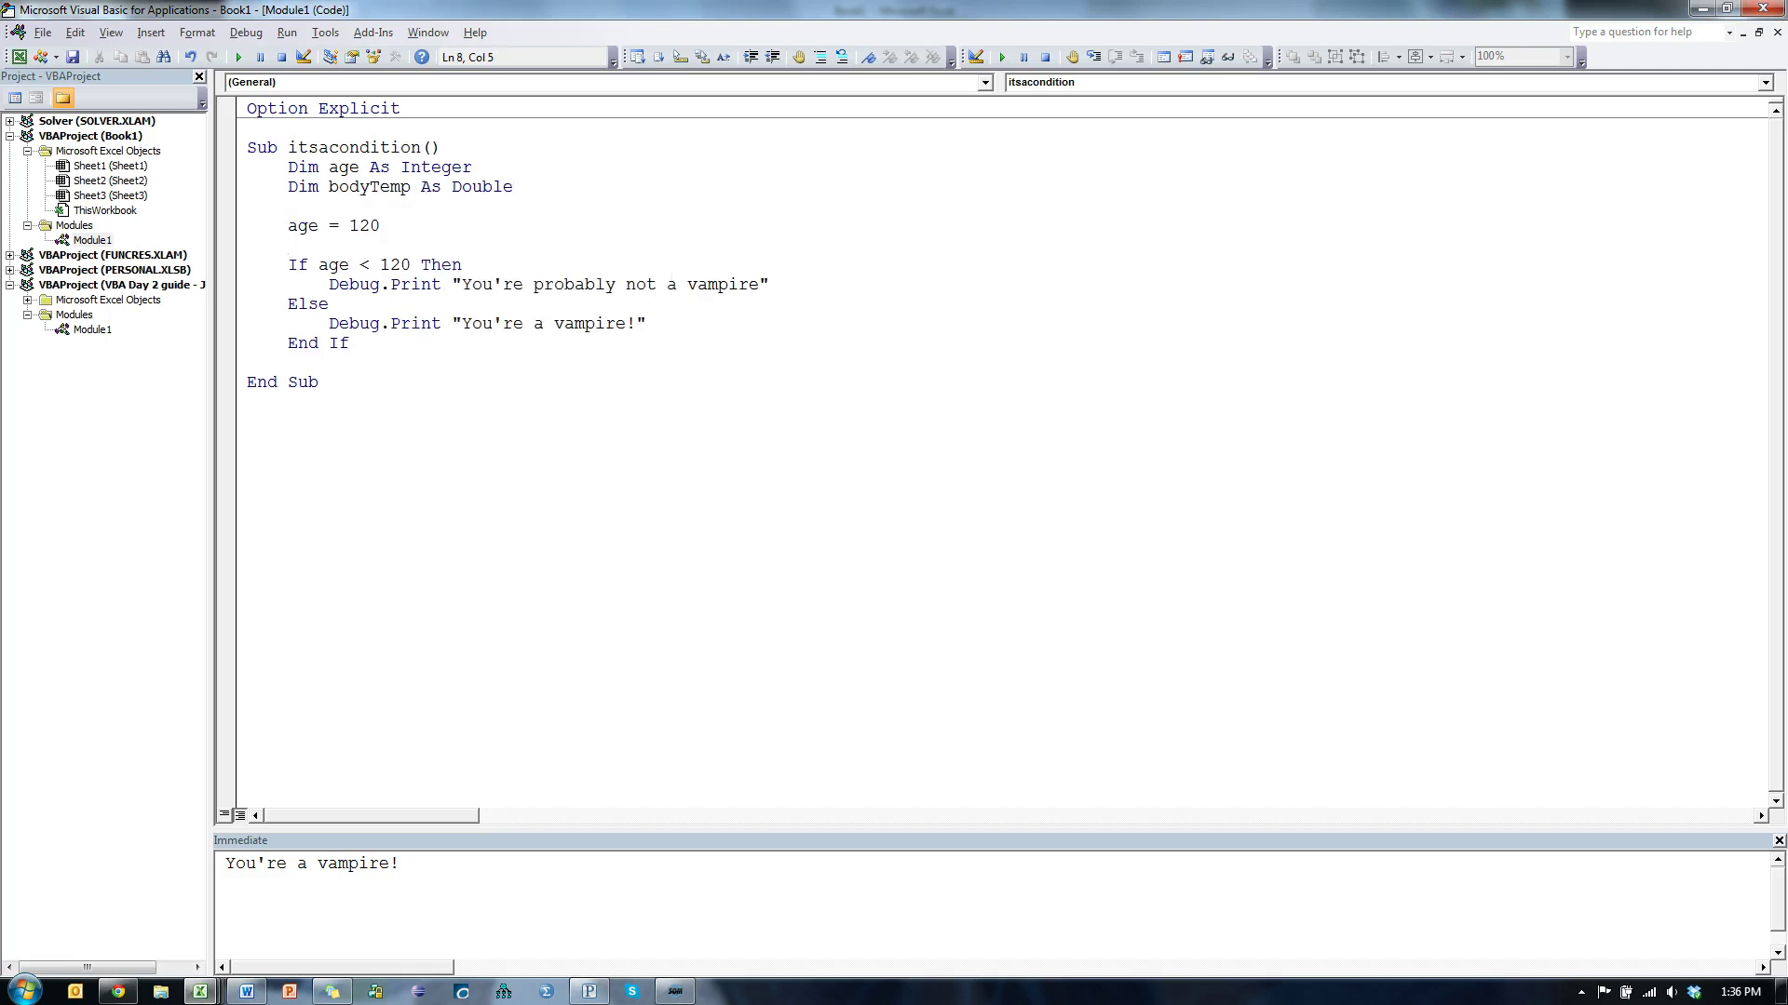
text(bodytemp = )
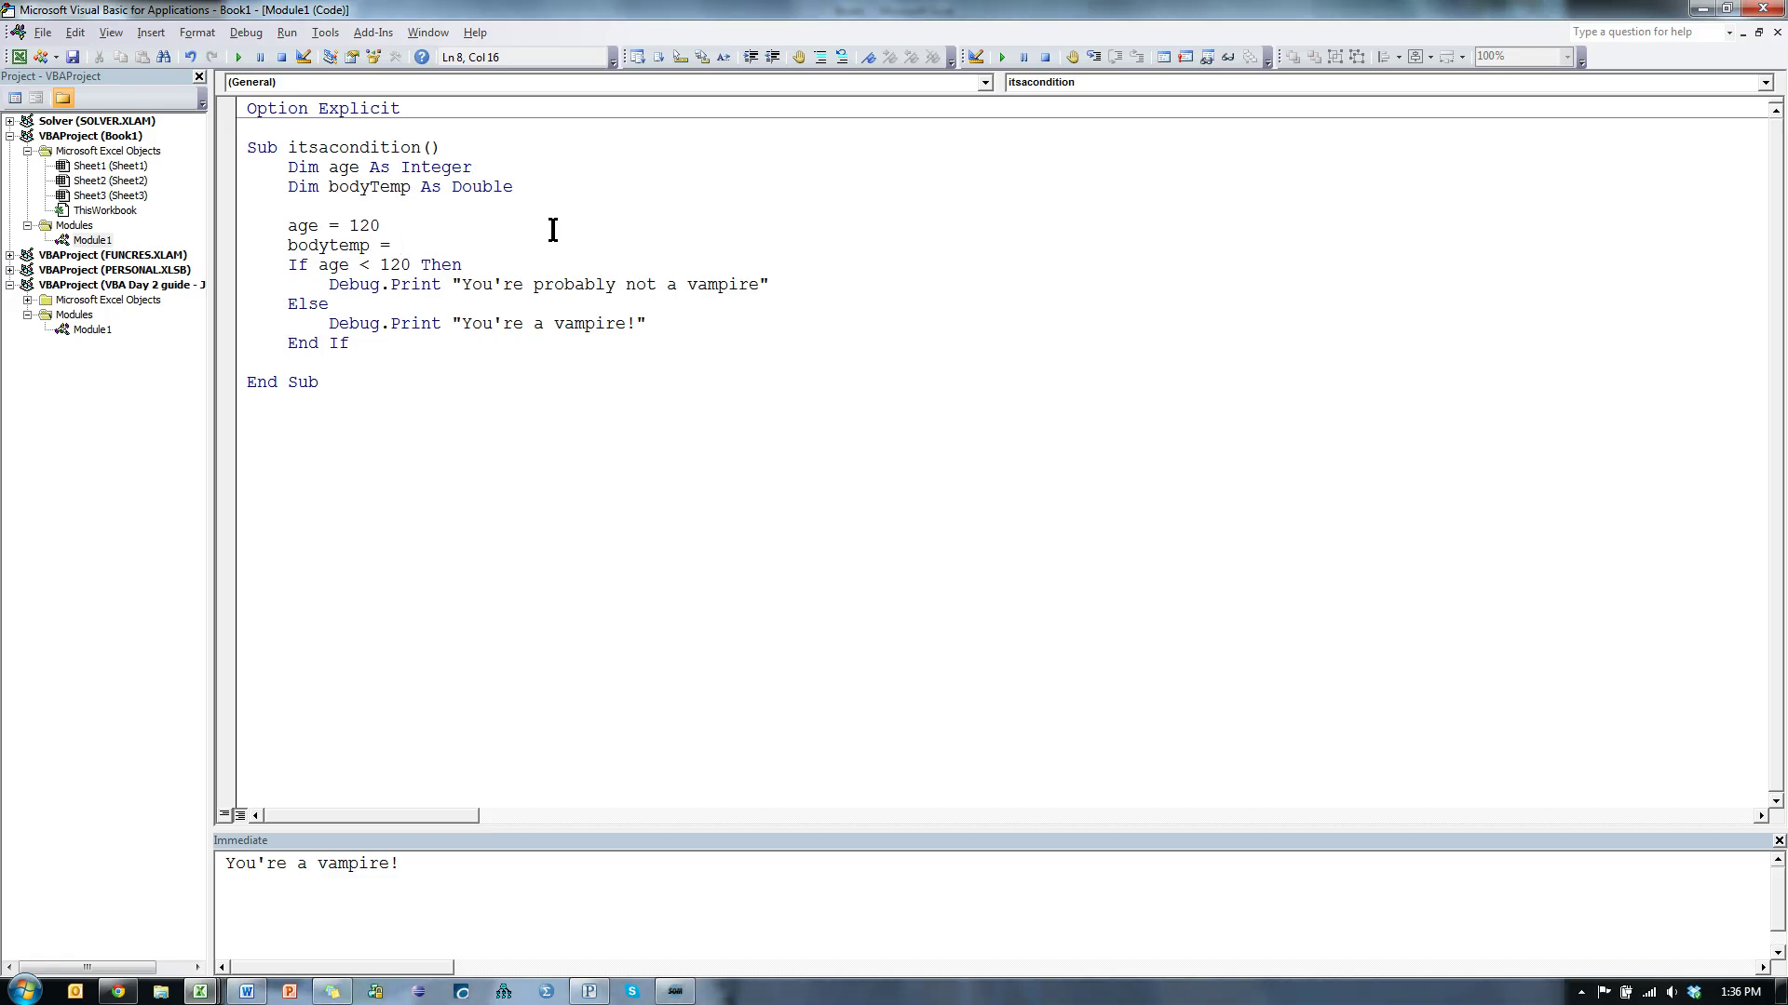
text(98.6)
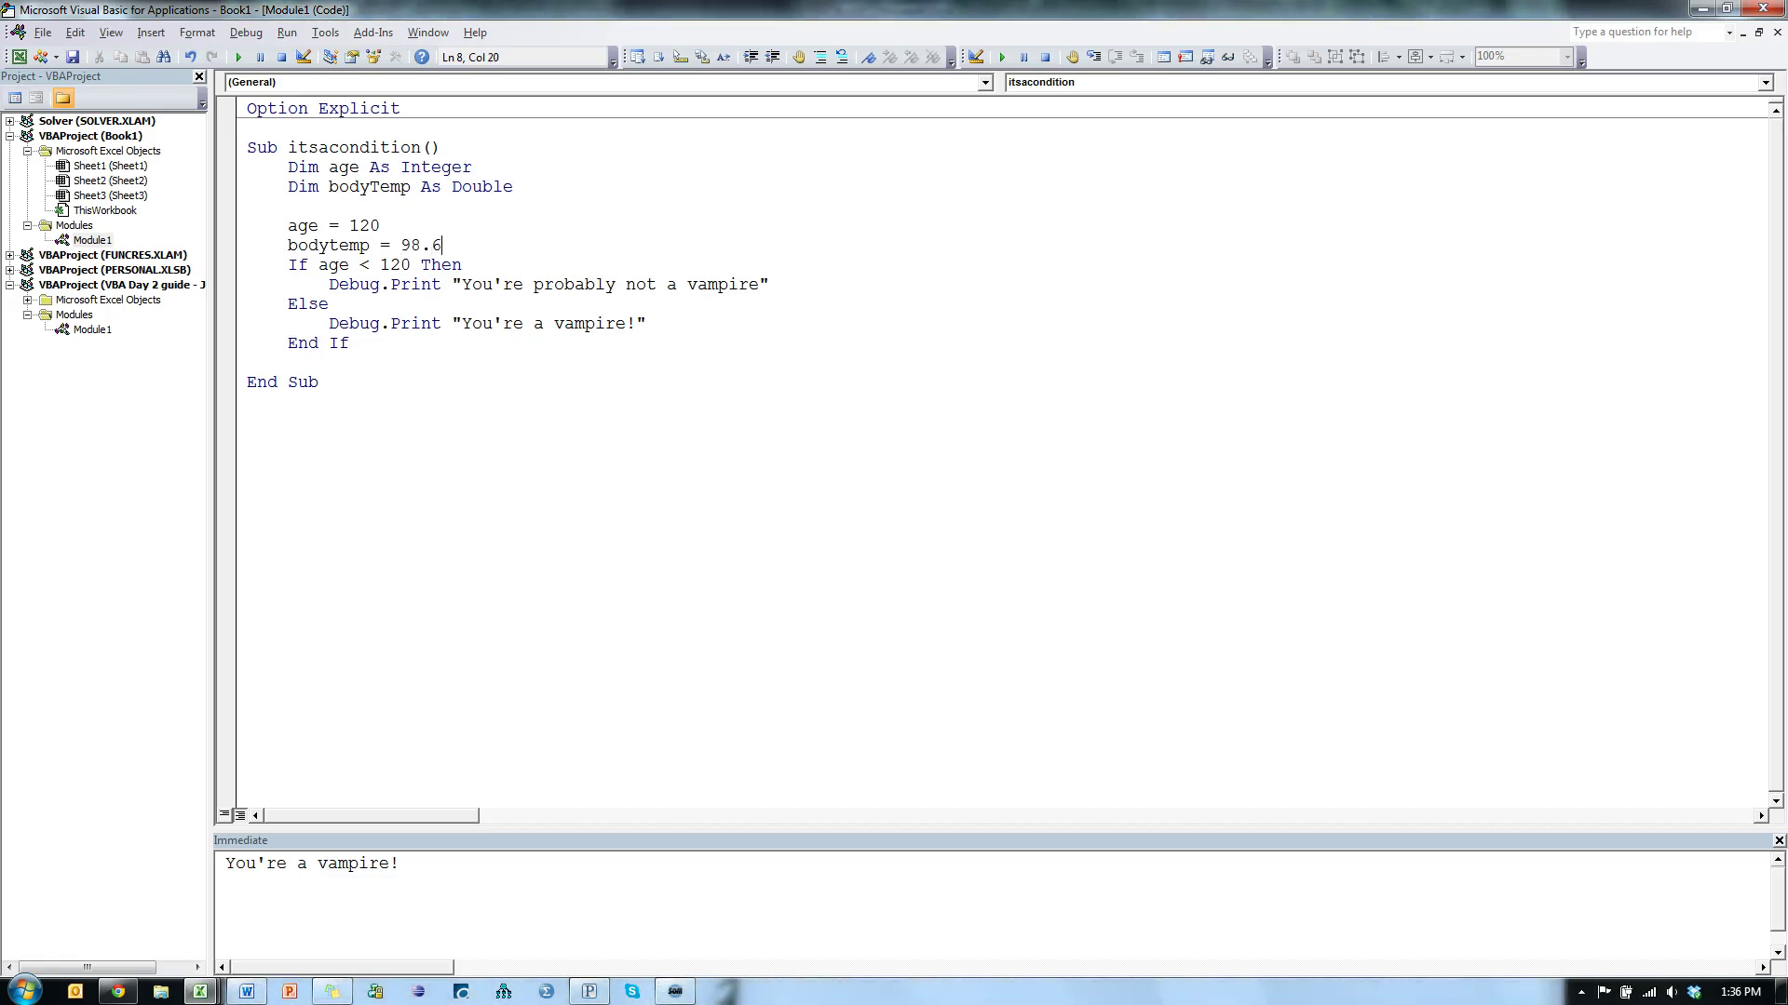
key(Return)
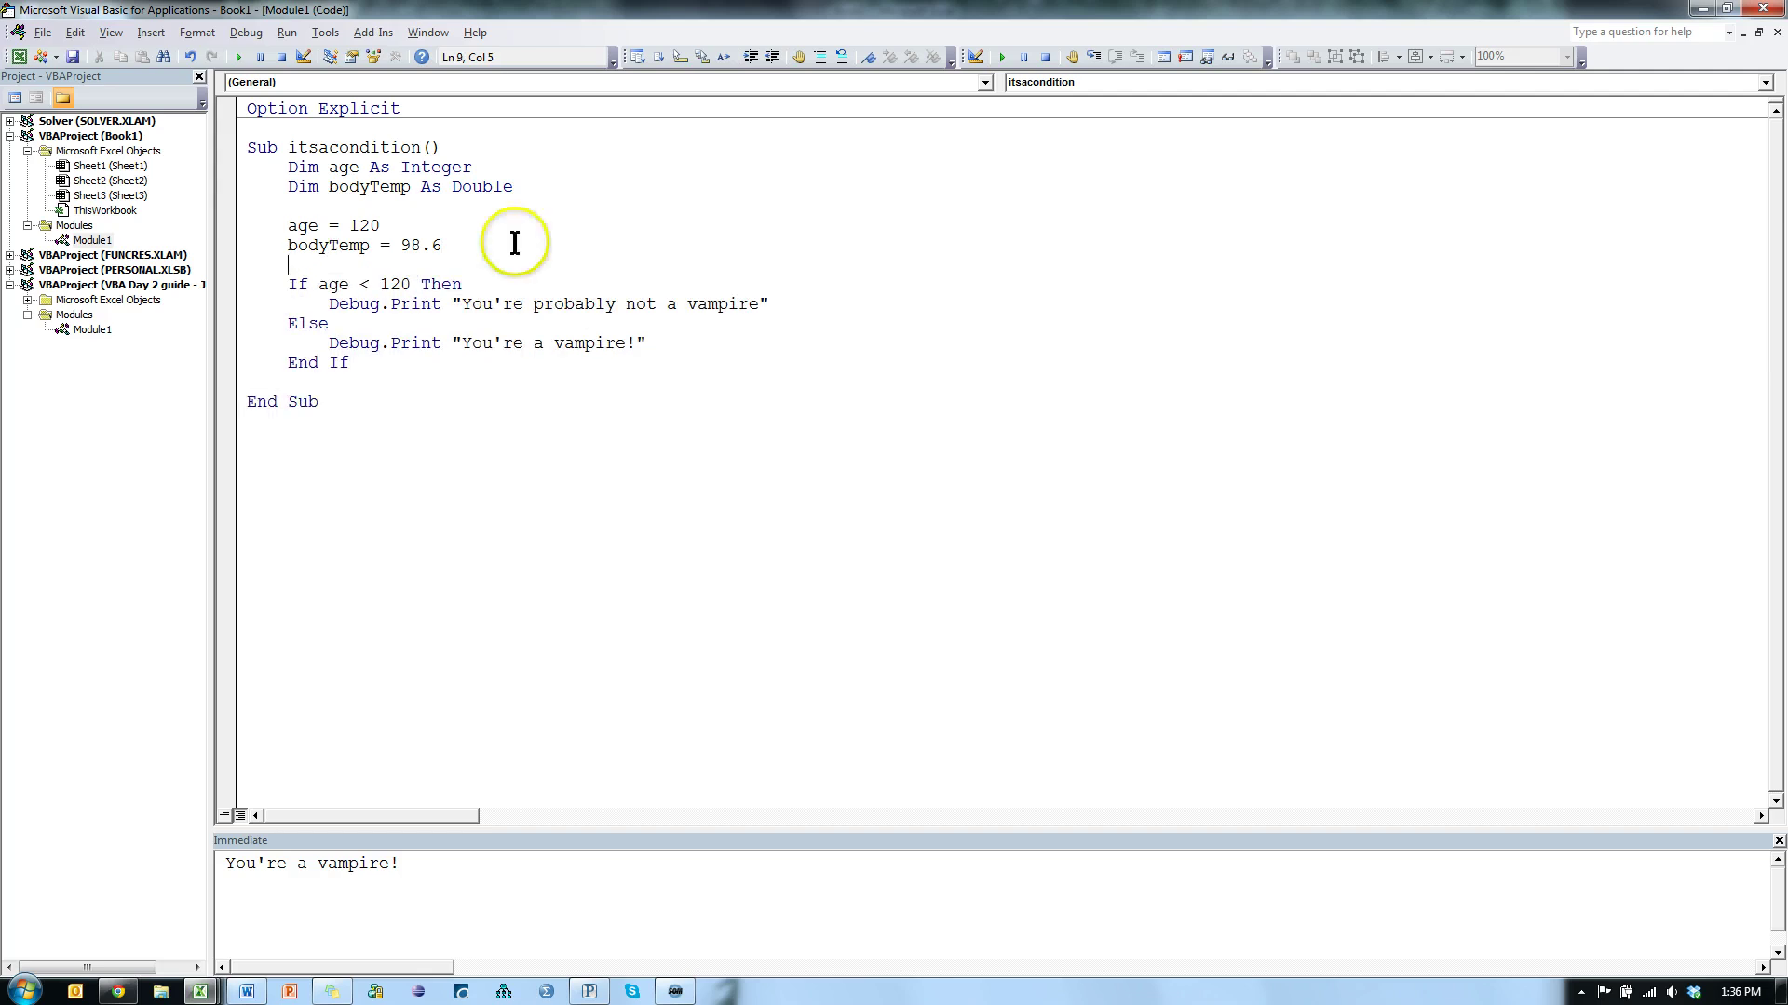
Extend the condition to If age < 120 And bodyTemp > 96 Then and review both branches.
click(417, 284)
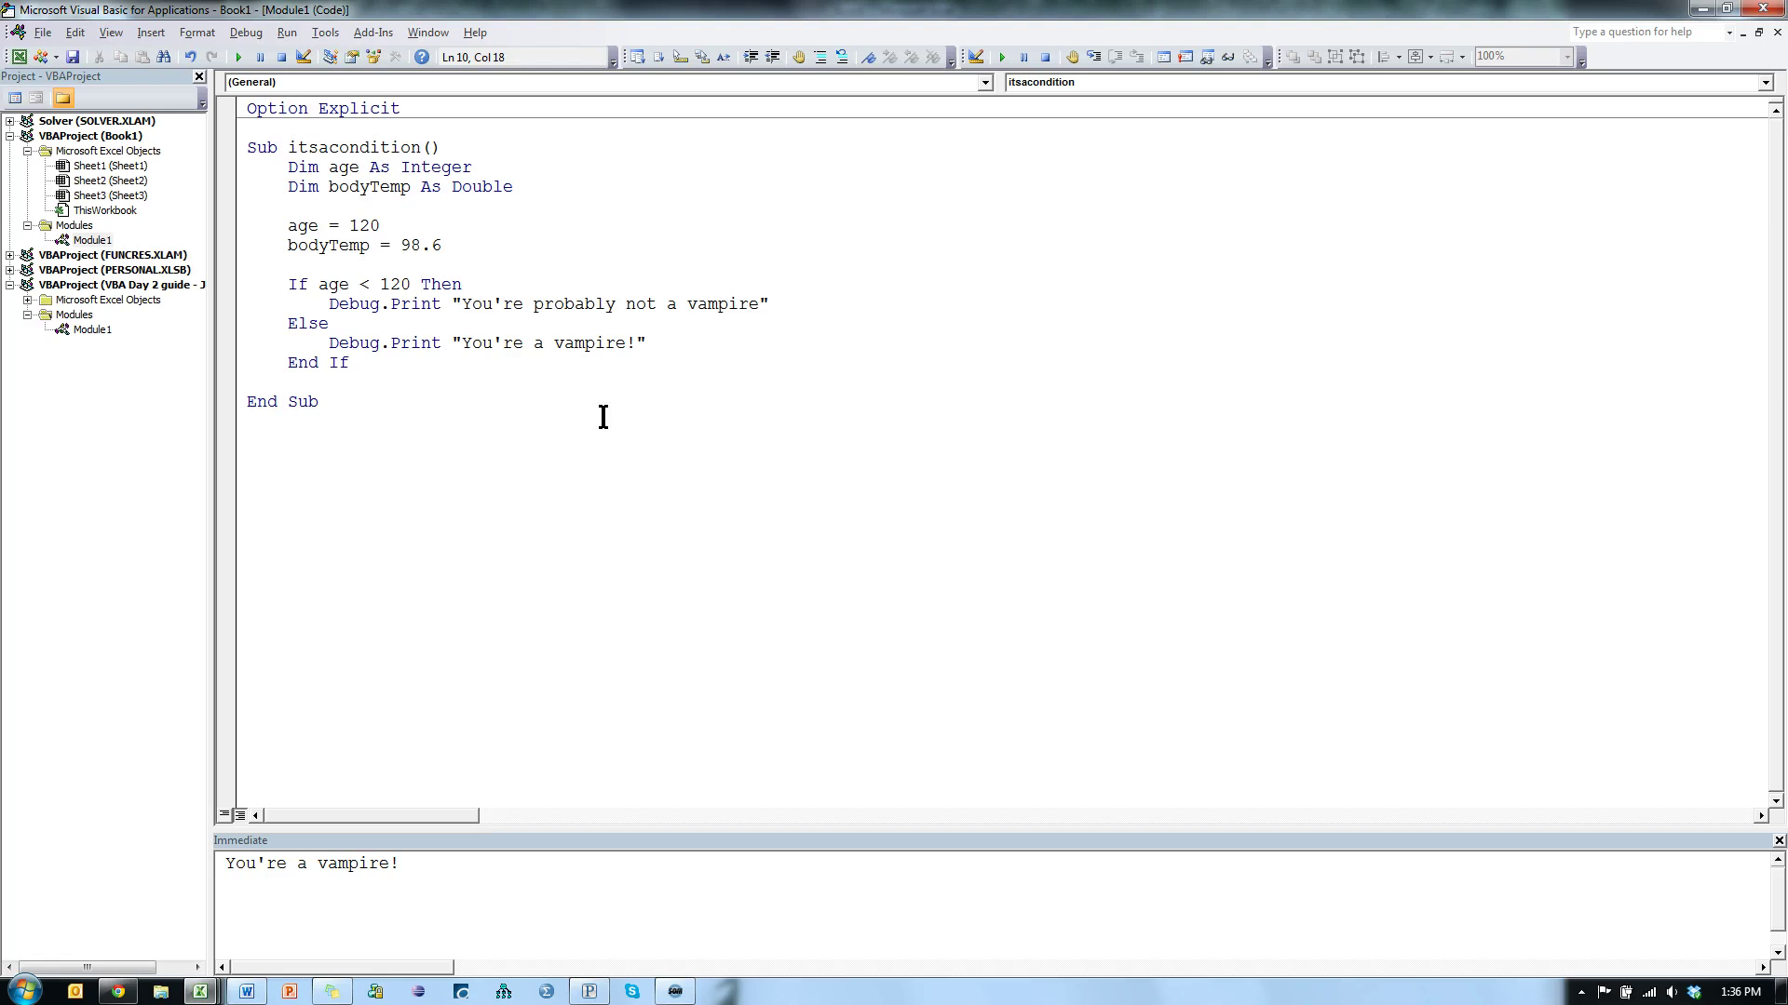
text(and bodytemp)
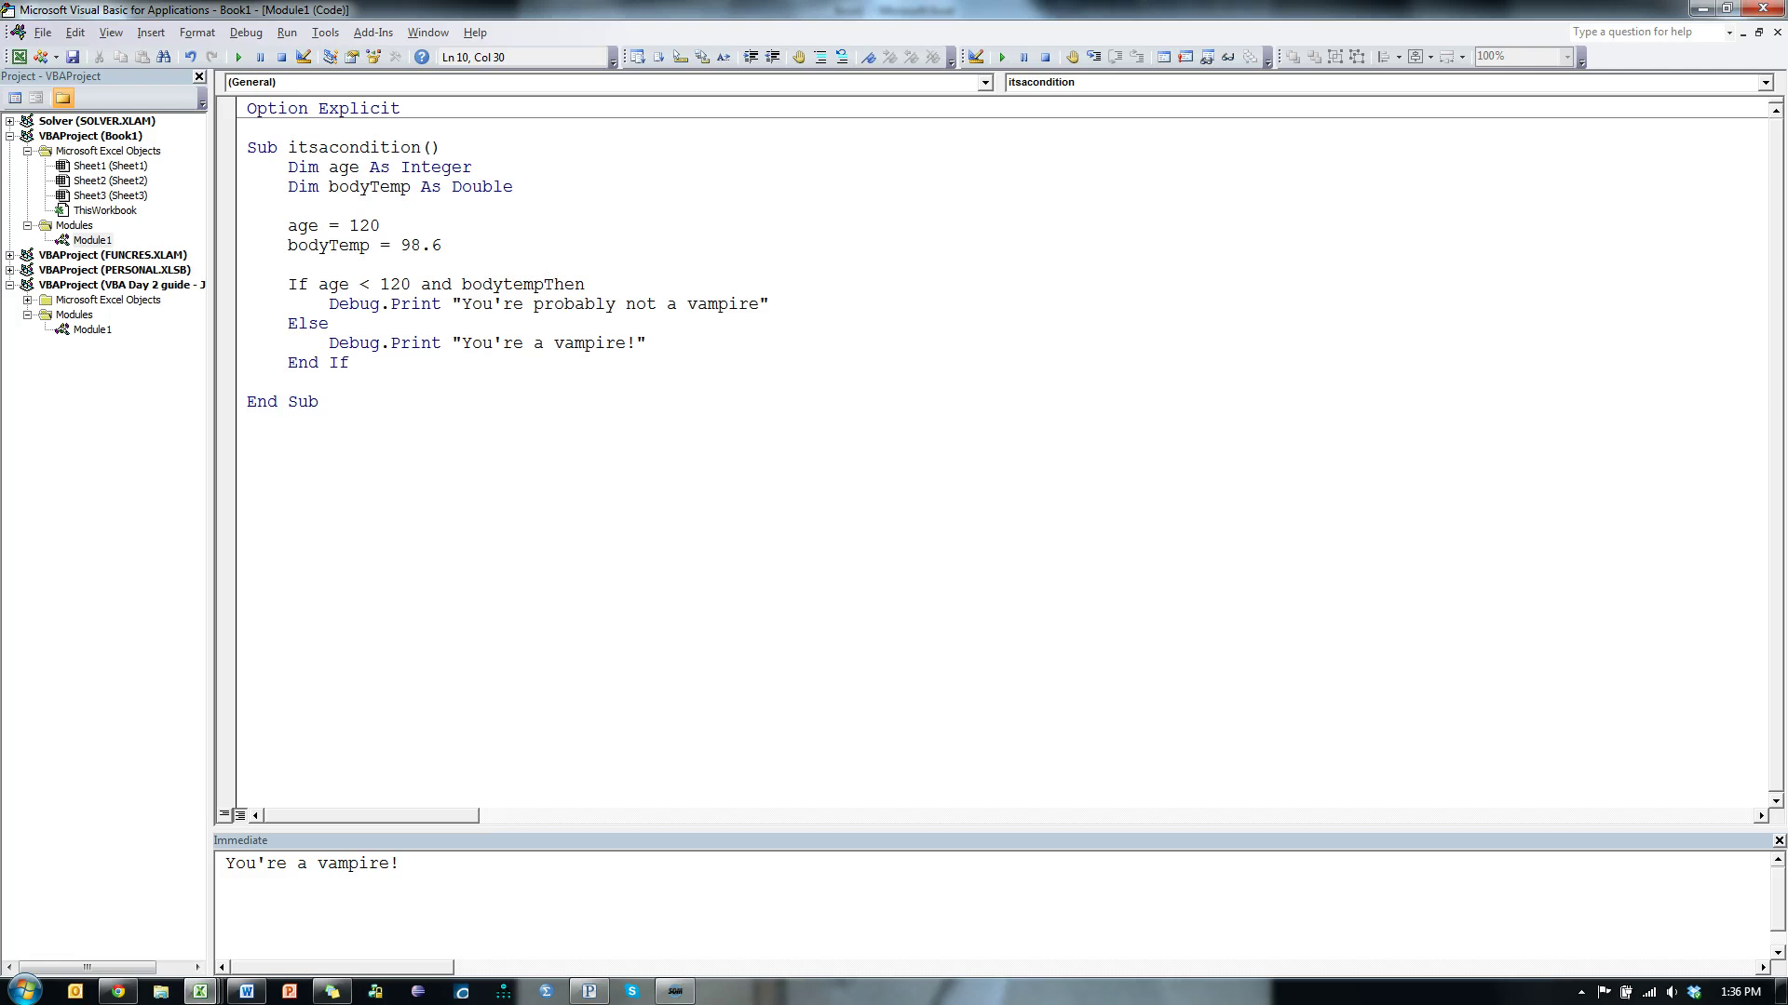
text(>)
text(96)
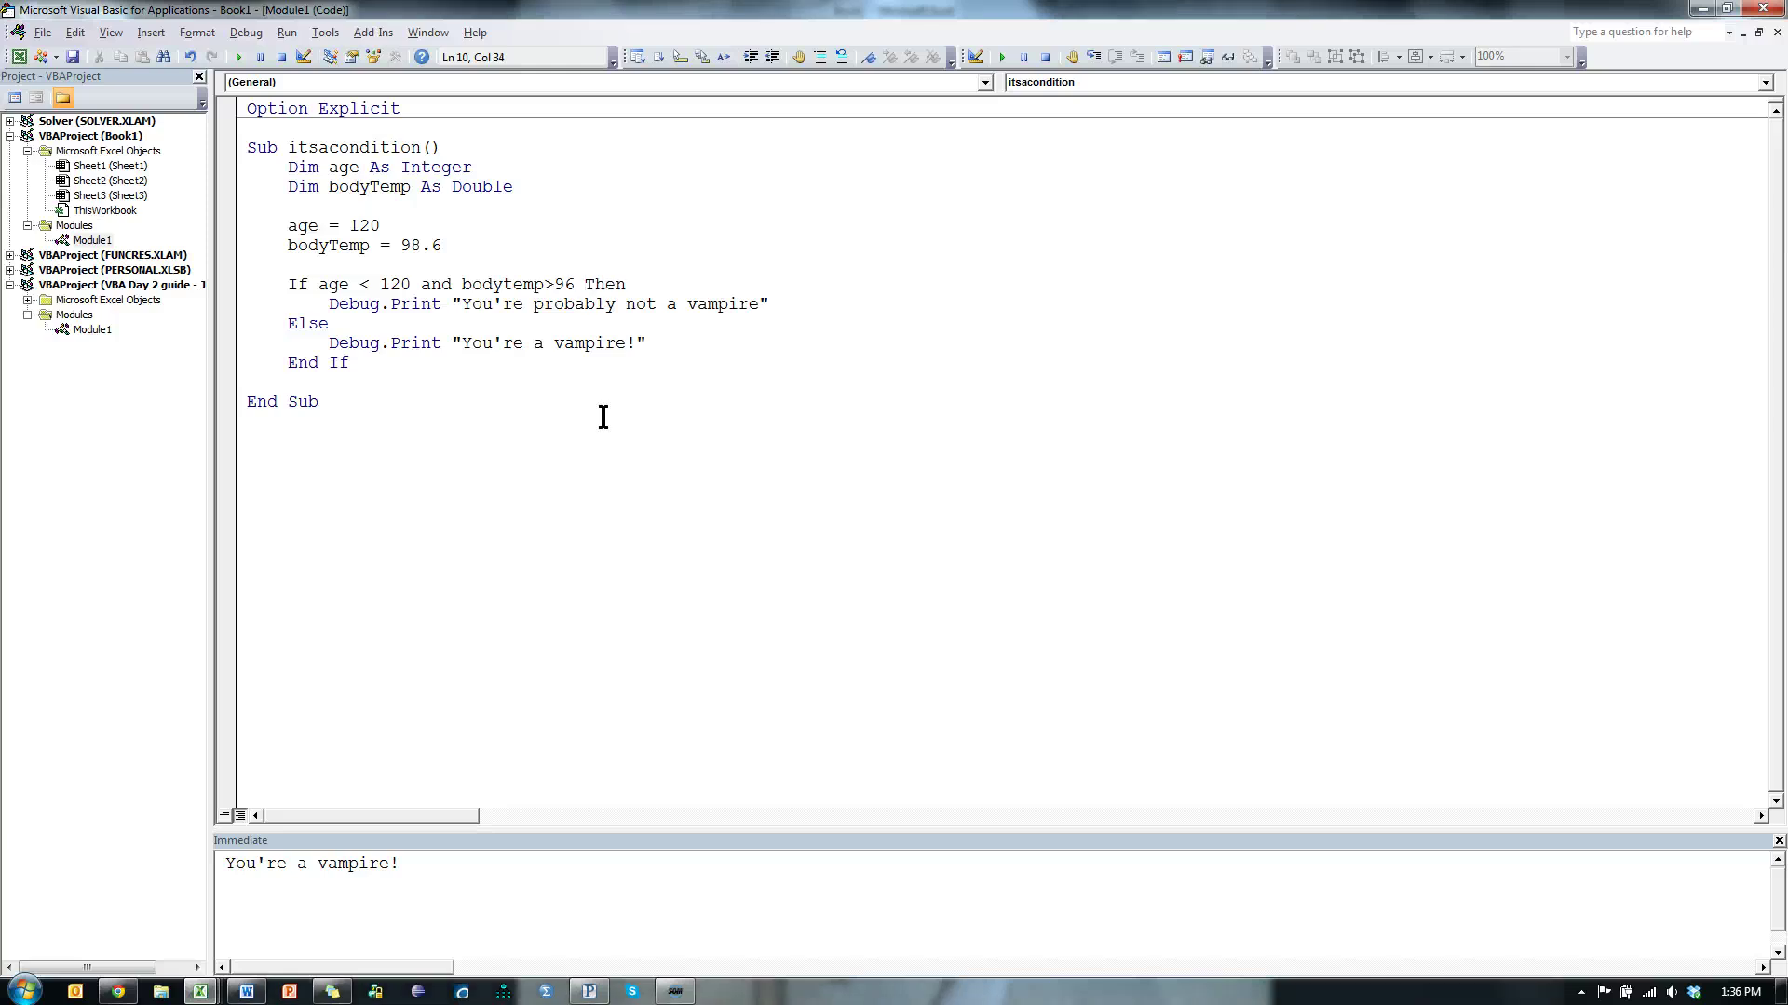
key(Down)
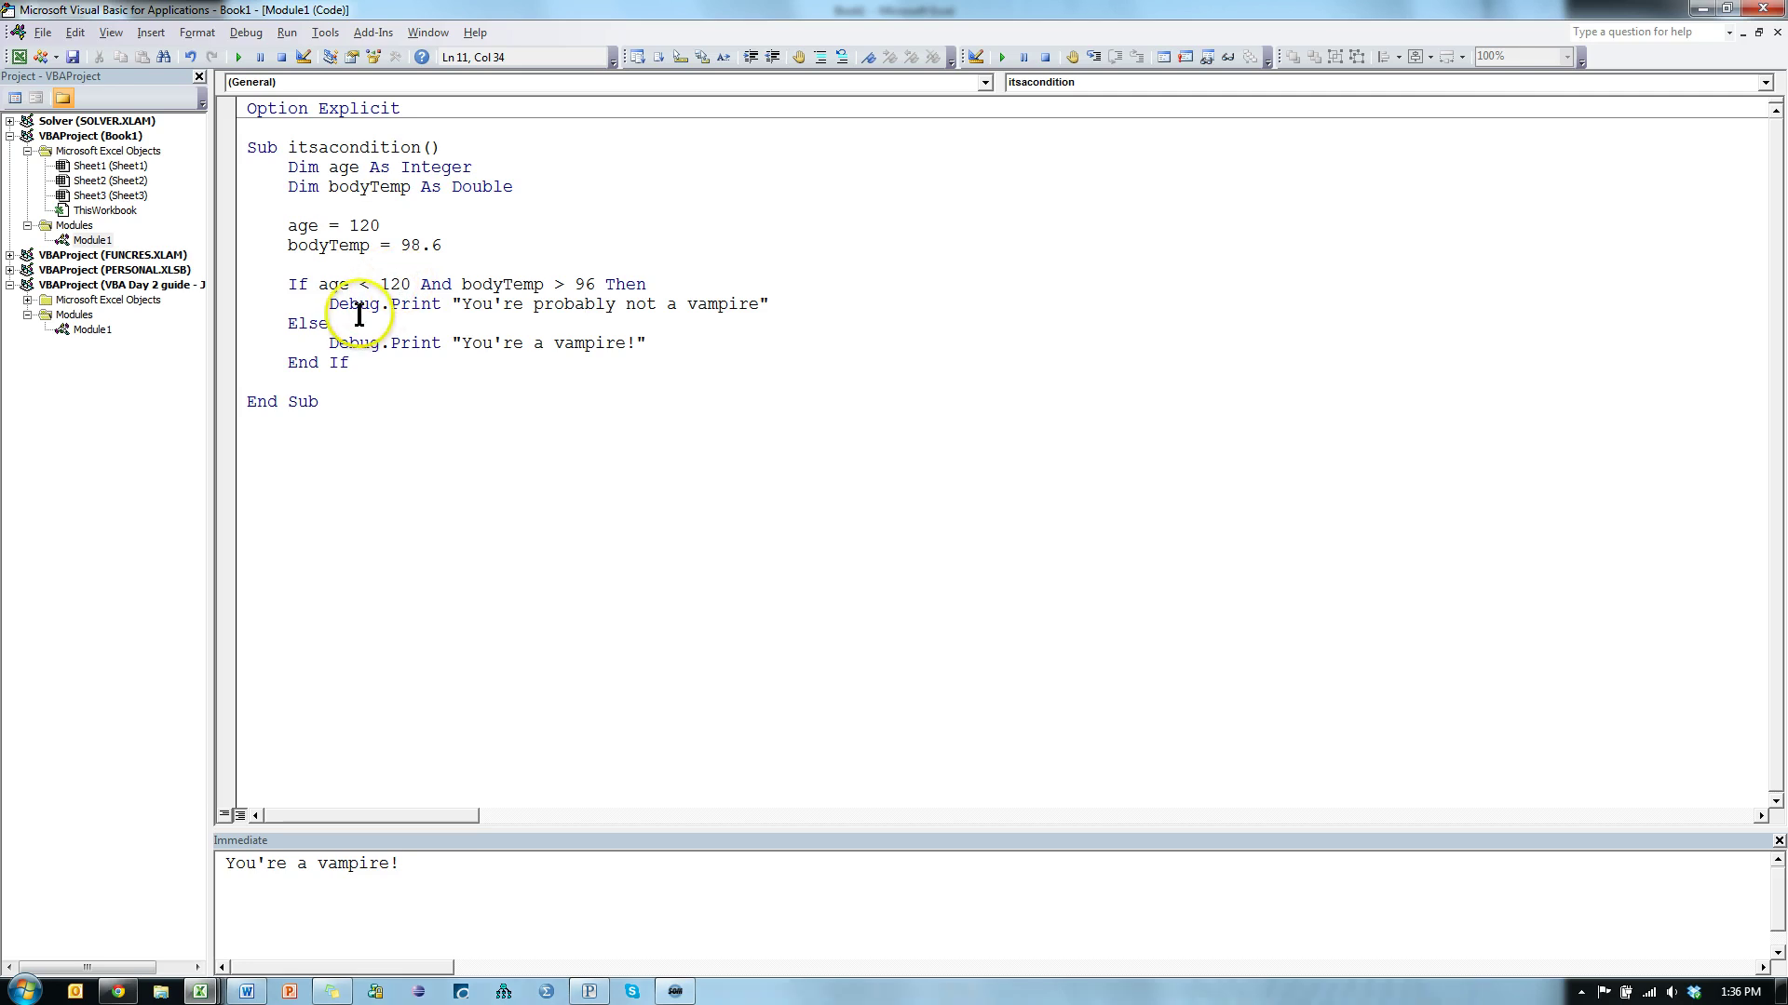
mouse_move(359, 303)
mouse_down()
mouse_move(783, 293)
mouse_move(762, 301)
mouse_up()
drag(359, 342, 647, 345)
Clear the old output and rerun itsacondition, still getting "You're a vampire!".
click(476, 232)
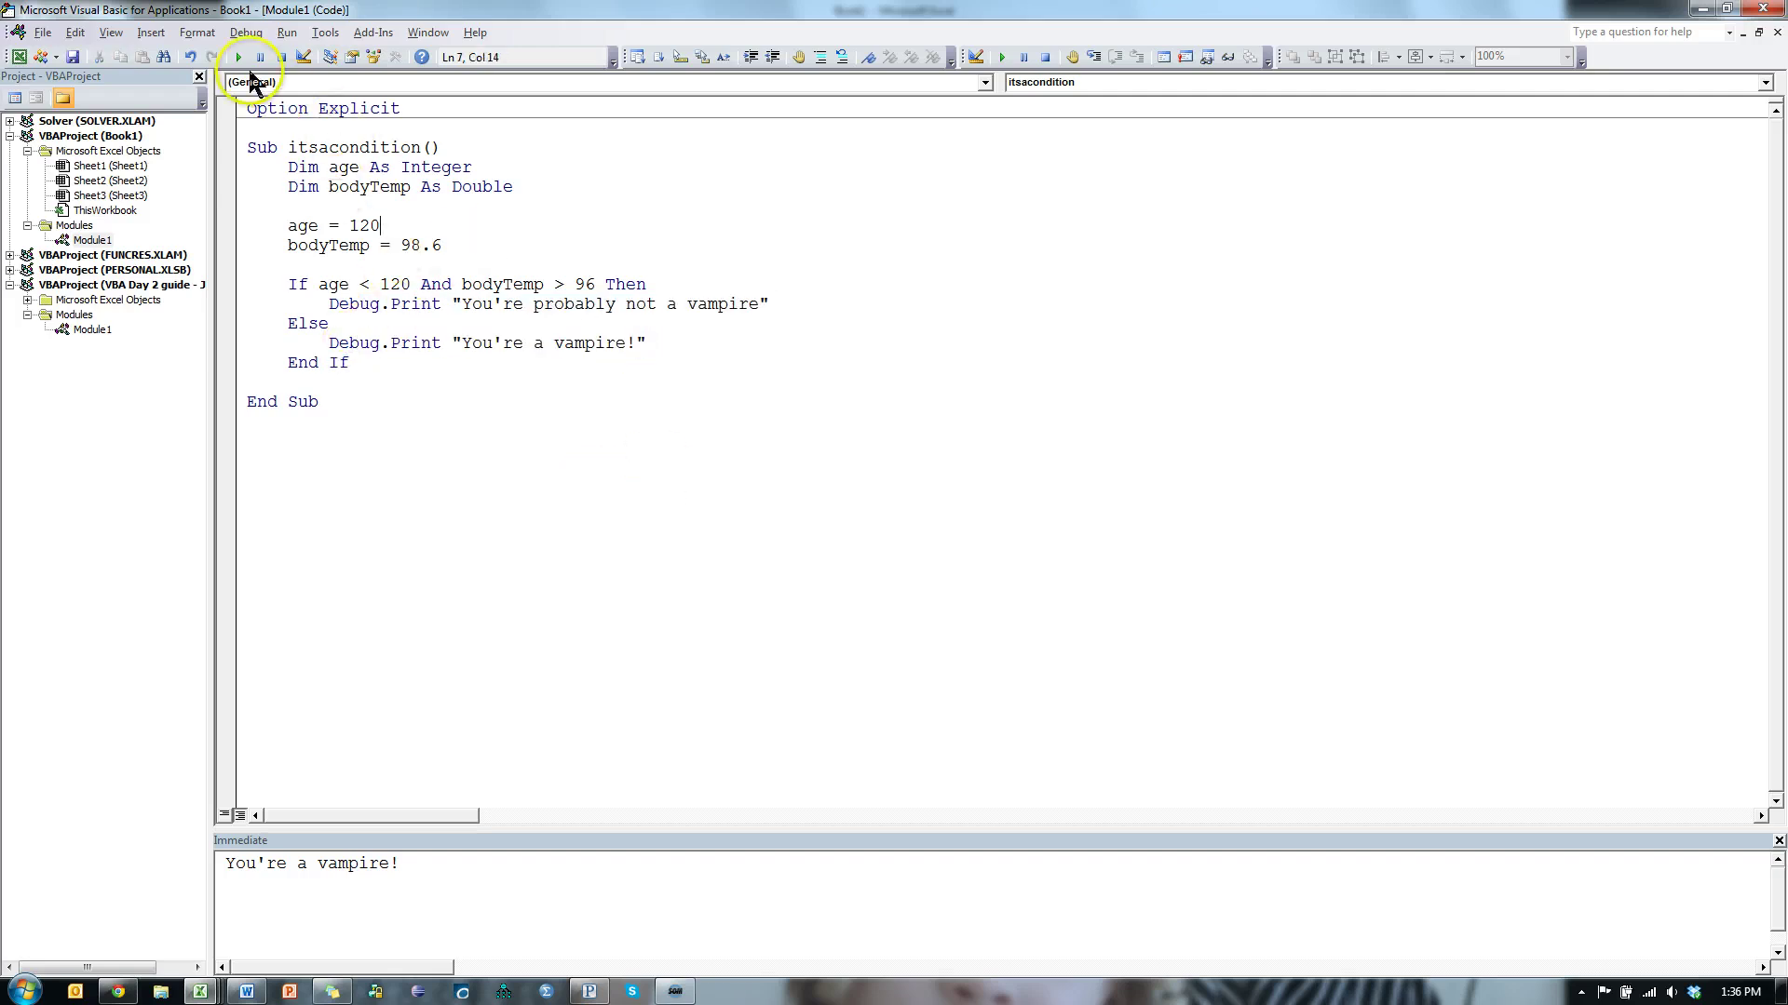
drag(413, 864, 141, 850)
key(Delete)
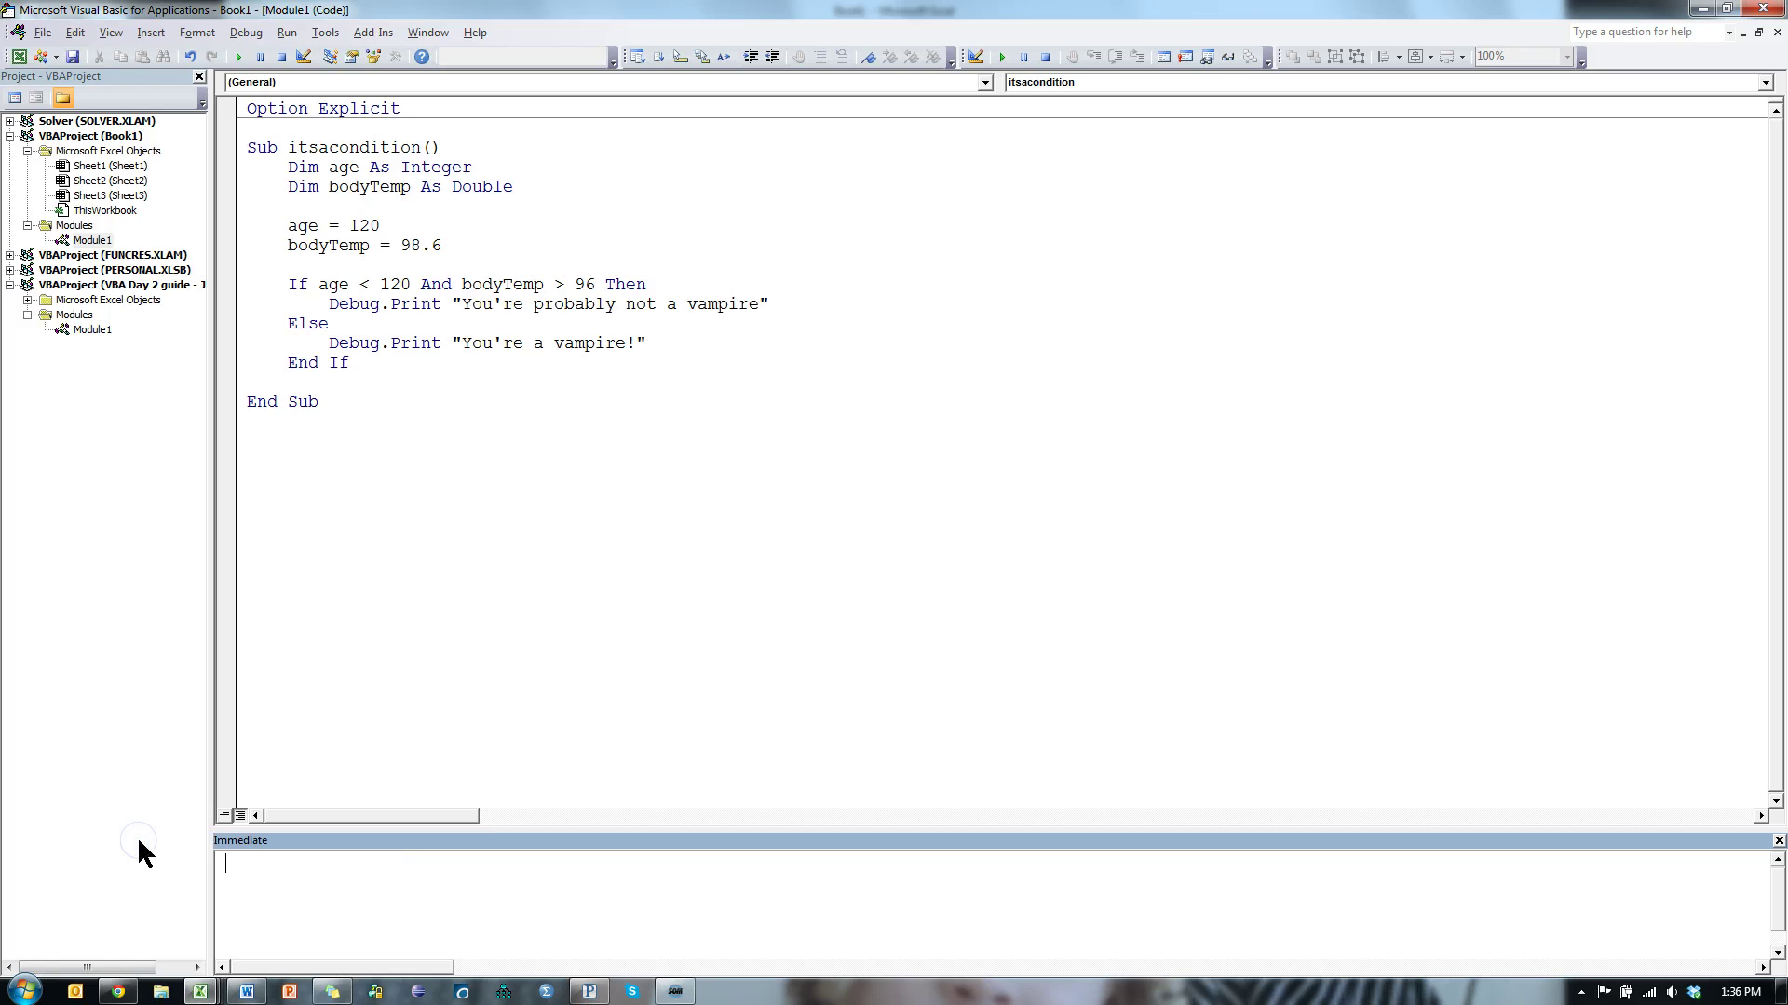
click(470, 344)
click(235, 58)
drag(420, 866, 227, 835)
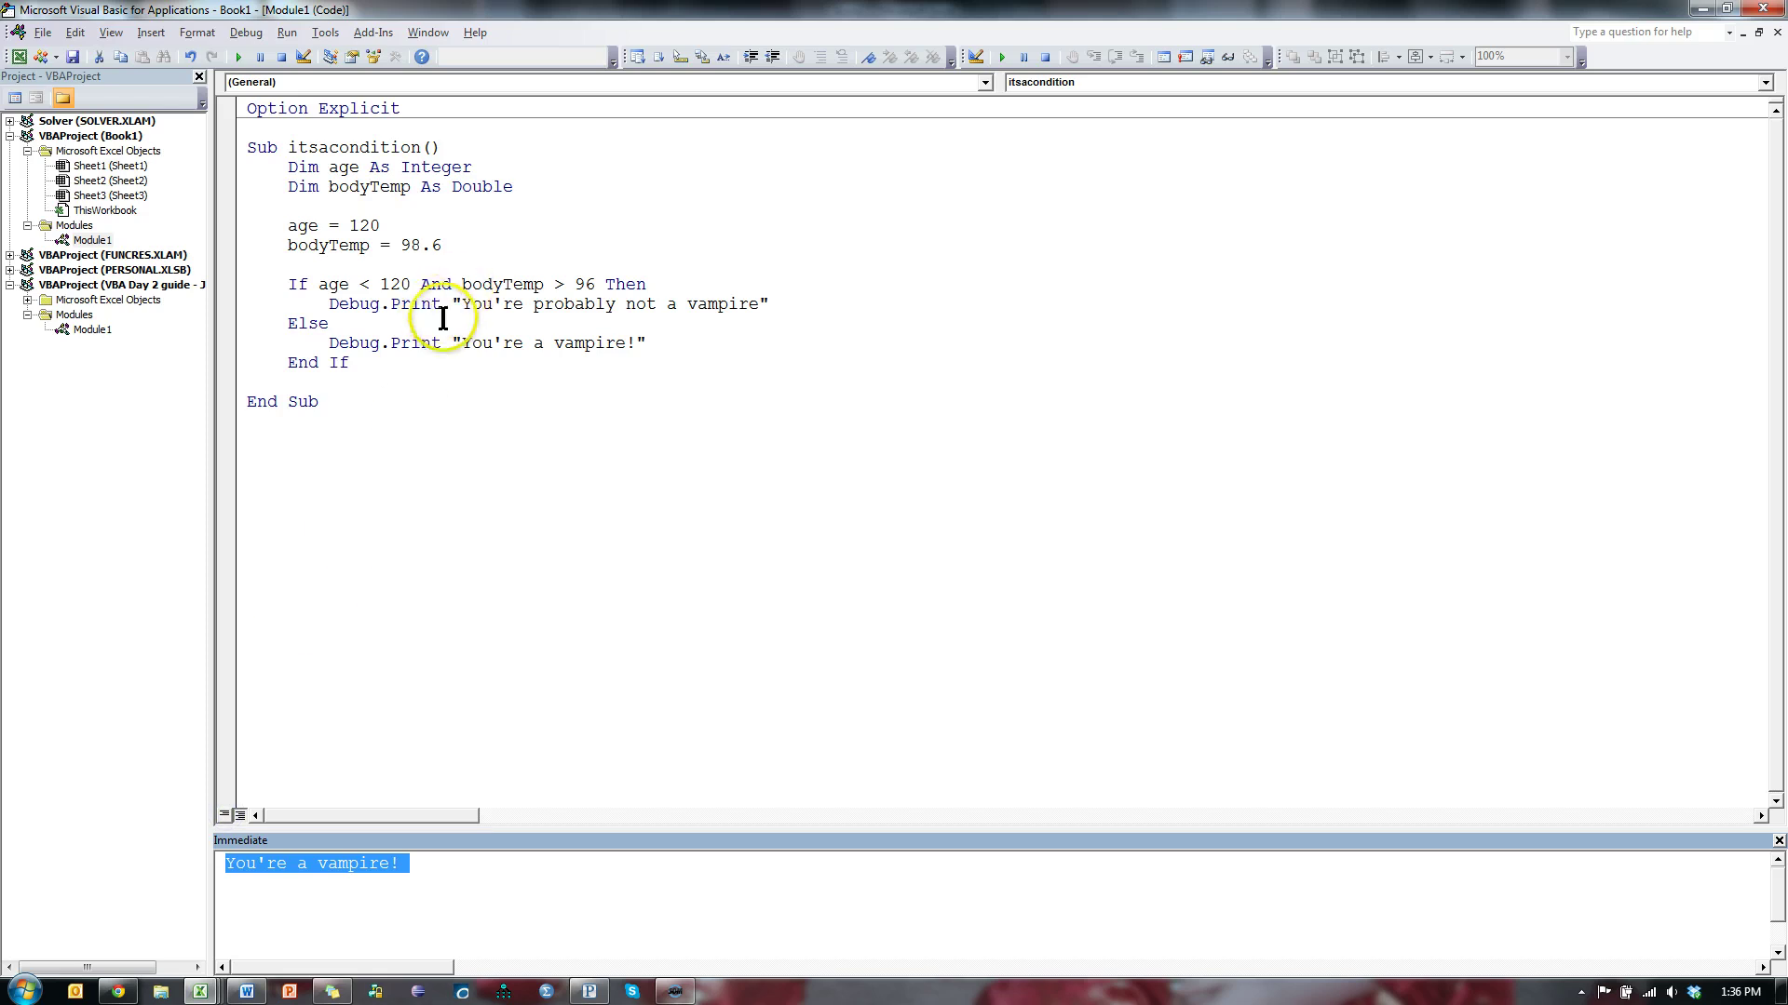
Review age 120, bodyTemp 98.6 and the 96 threshold against both branch messages, ending after the first print line.
double_click(363, 224)
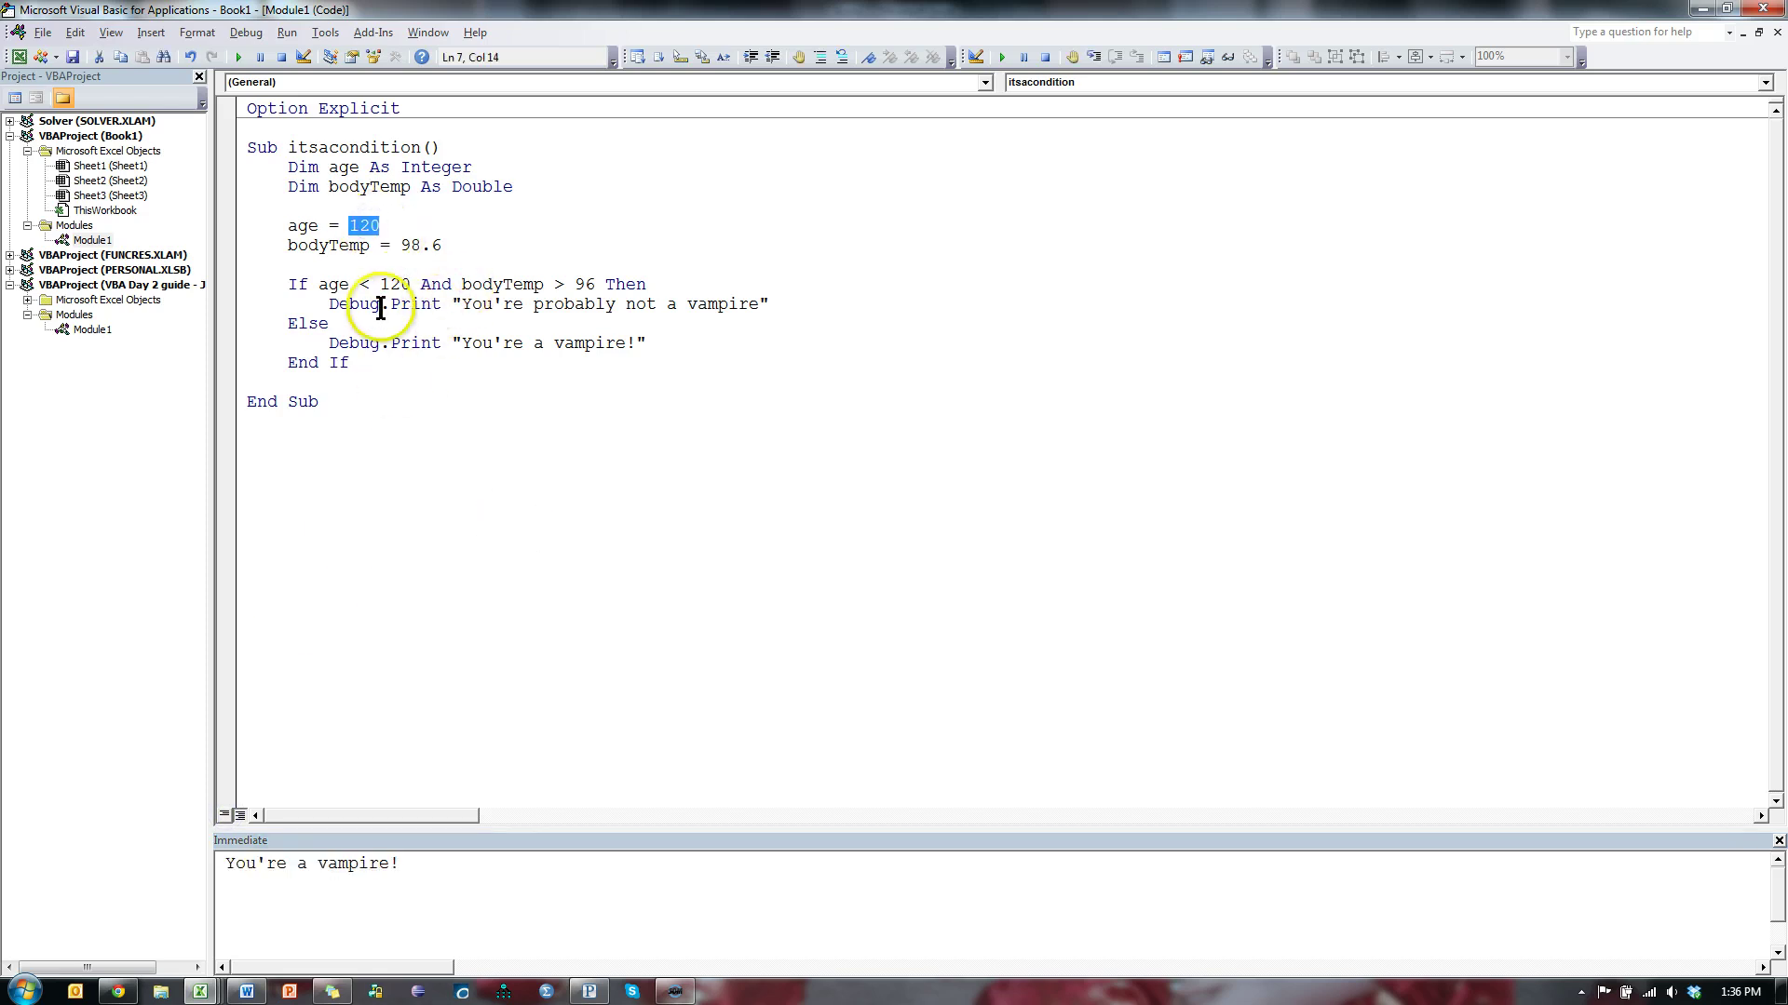
double_click(425, 247)
double_click(586, 284)
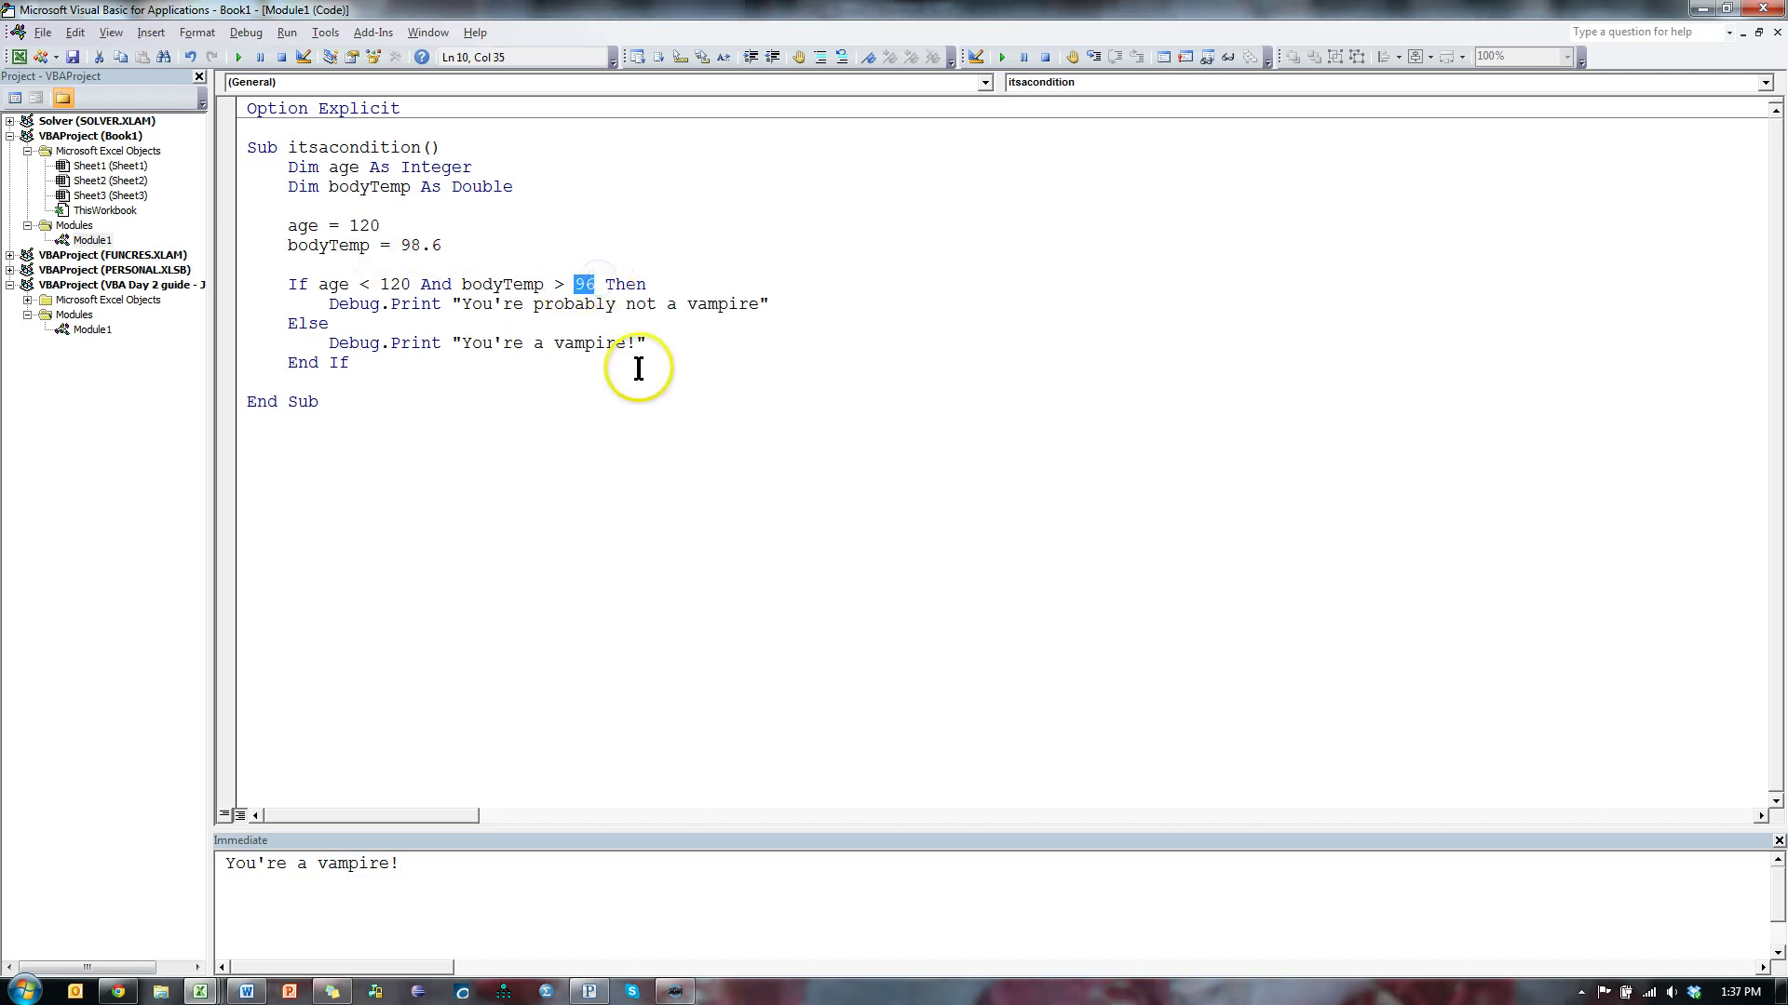
click(408, 283)
drag(407, 283, 319, 283)
click(437, 283)
double_click(437, 284)
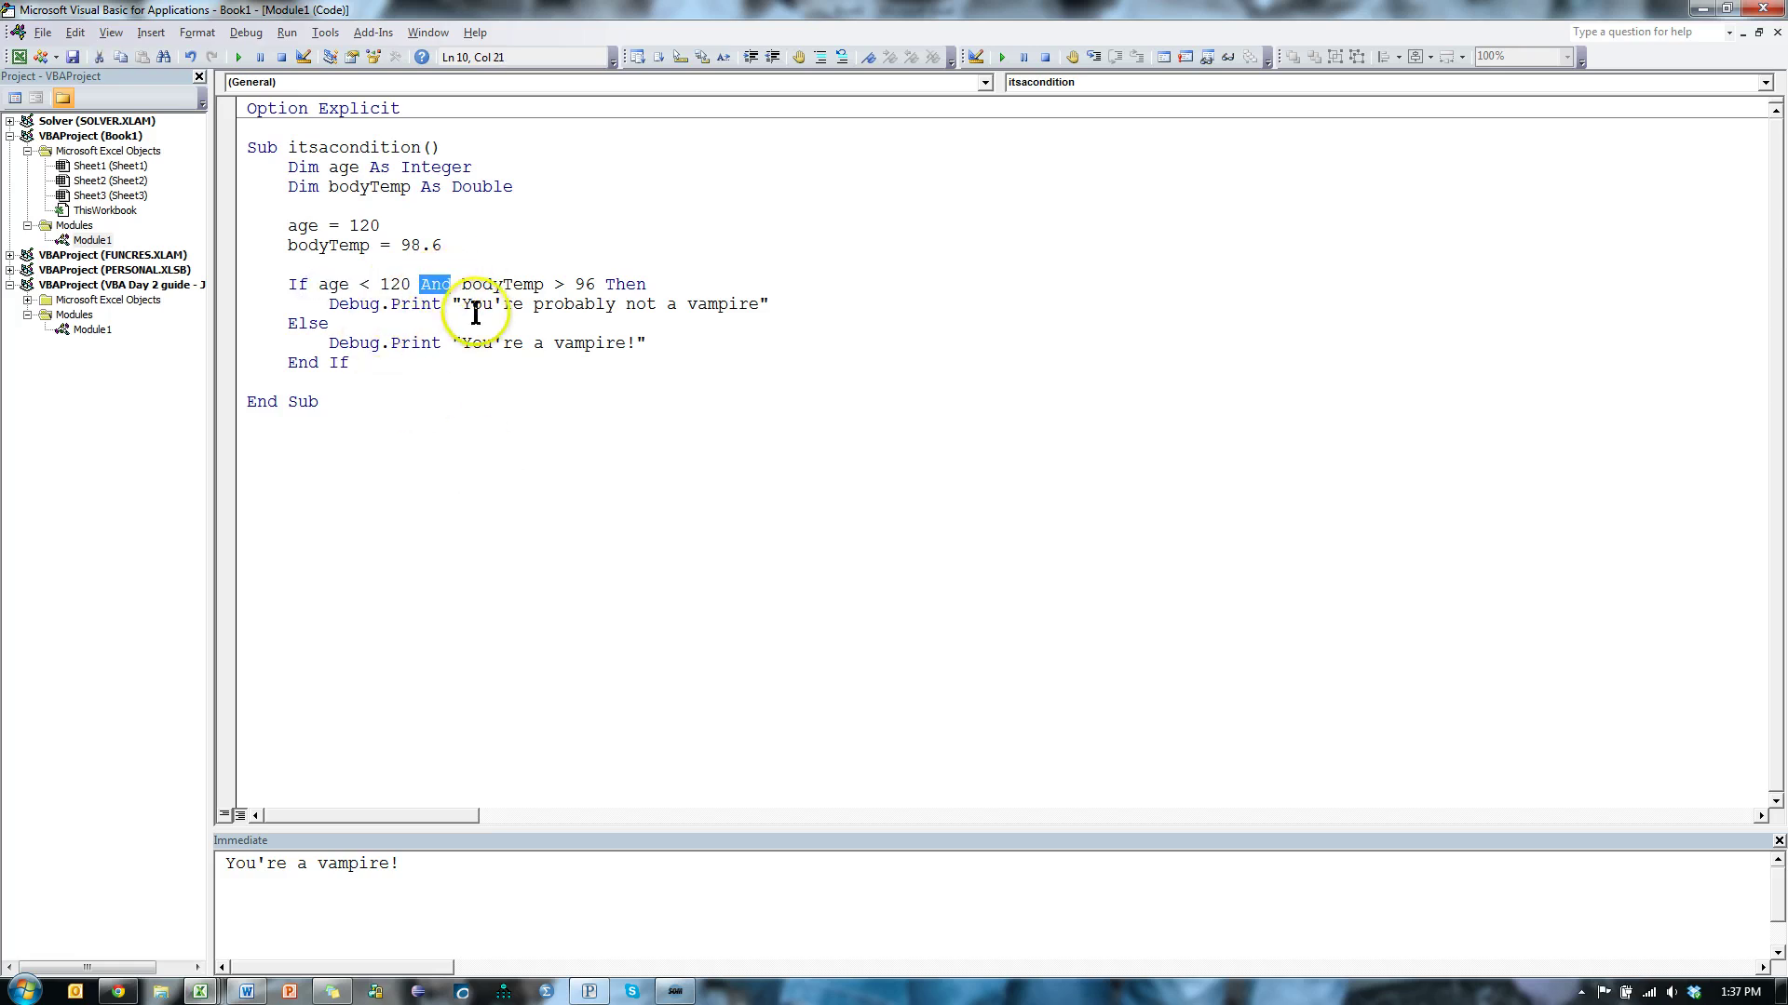
drag(469, 302, 750, 303)
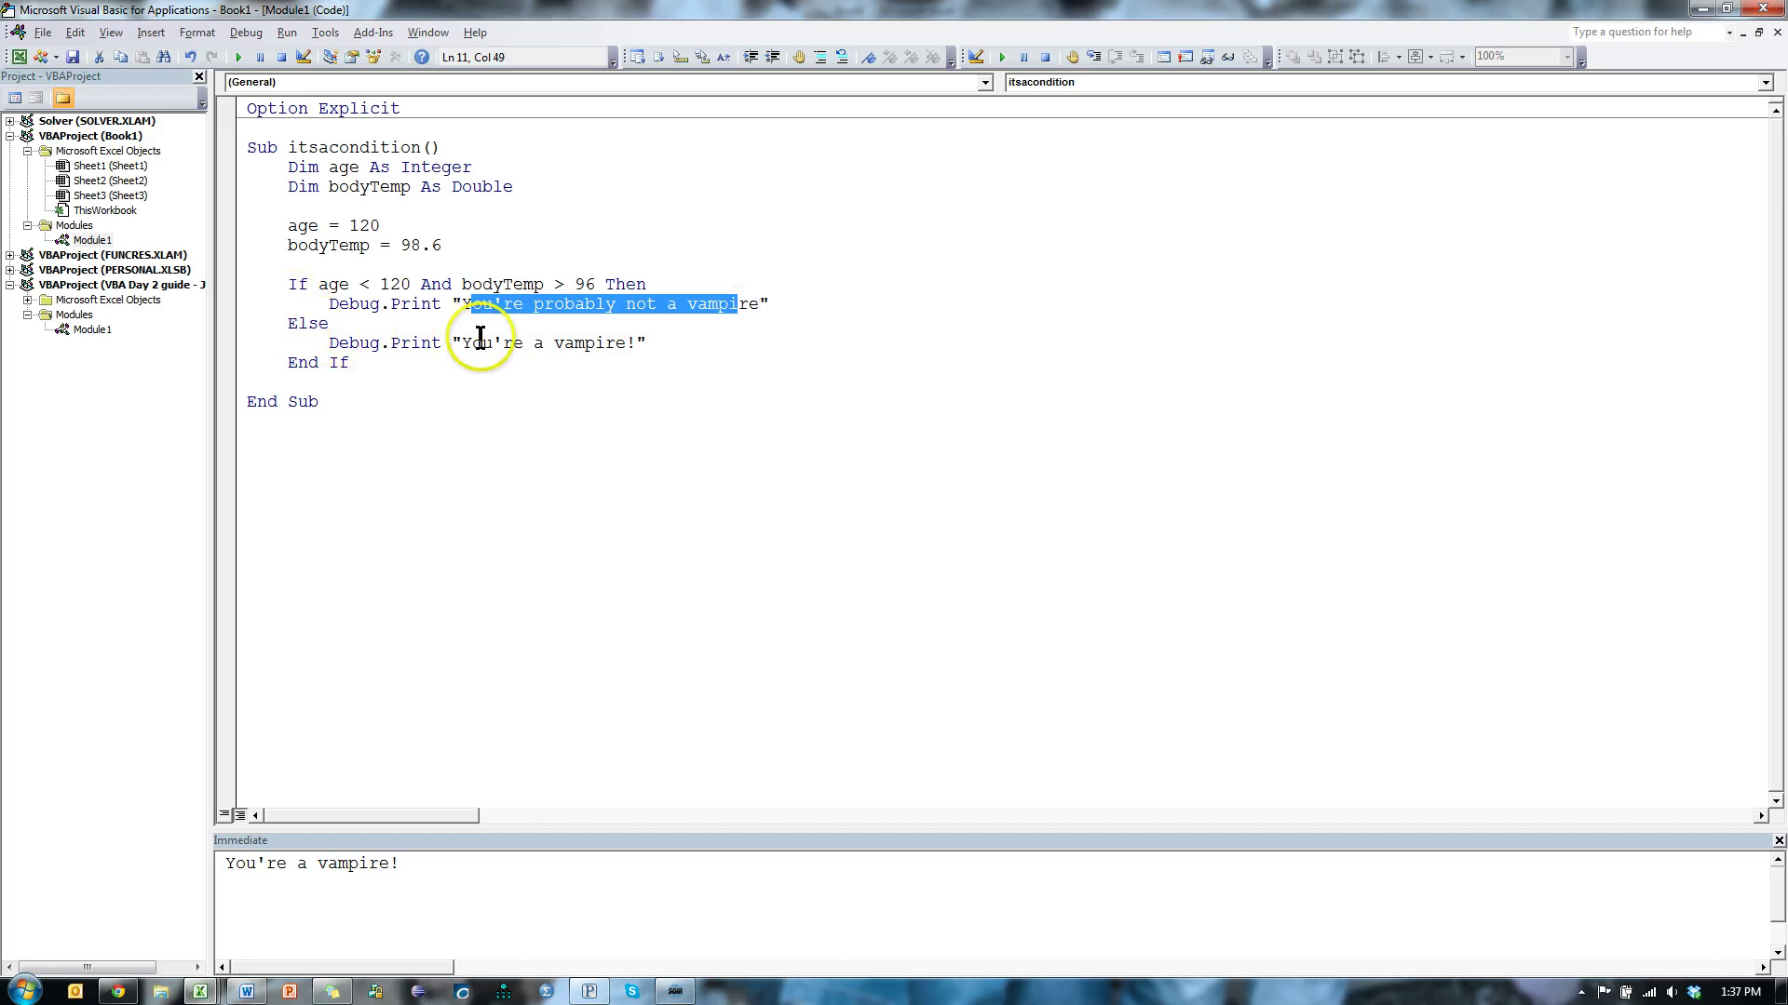
drag(480, 342, 629, 343)
click(655, 289)
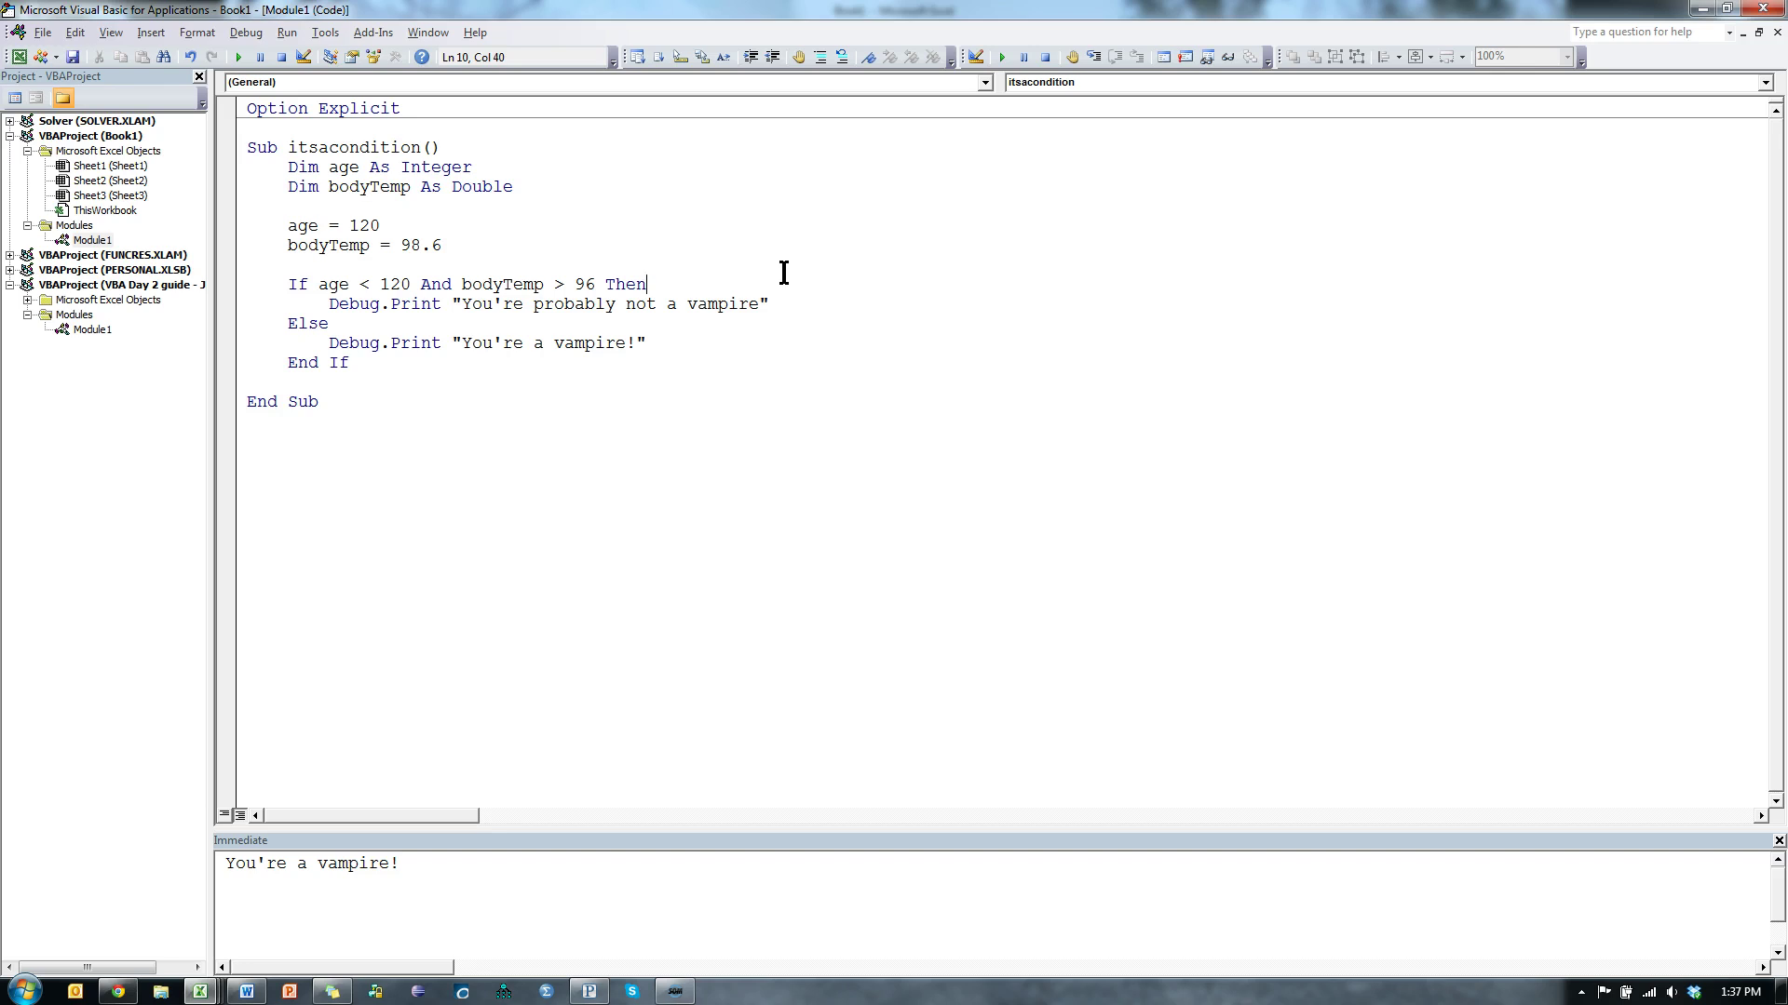
click(788, 297)
Insert ElseIf age < 120 And bodyTemp < 96 Then printing "You could just be a young vampire!".
key(Return)
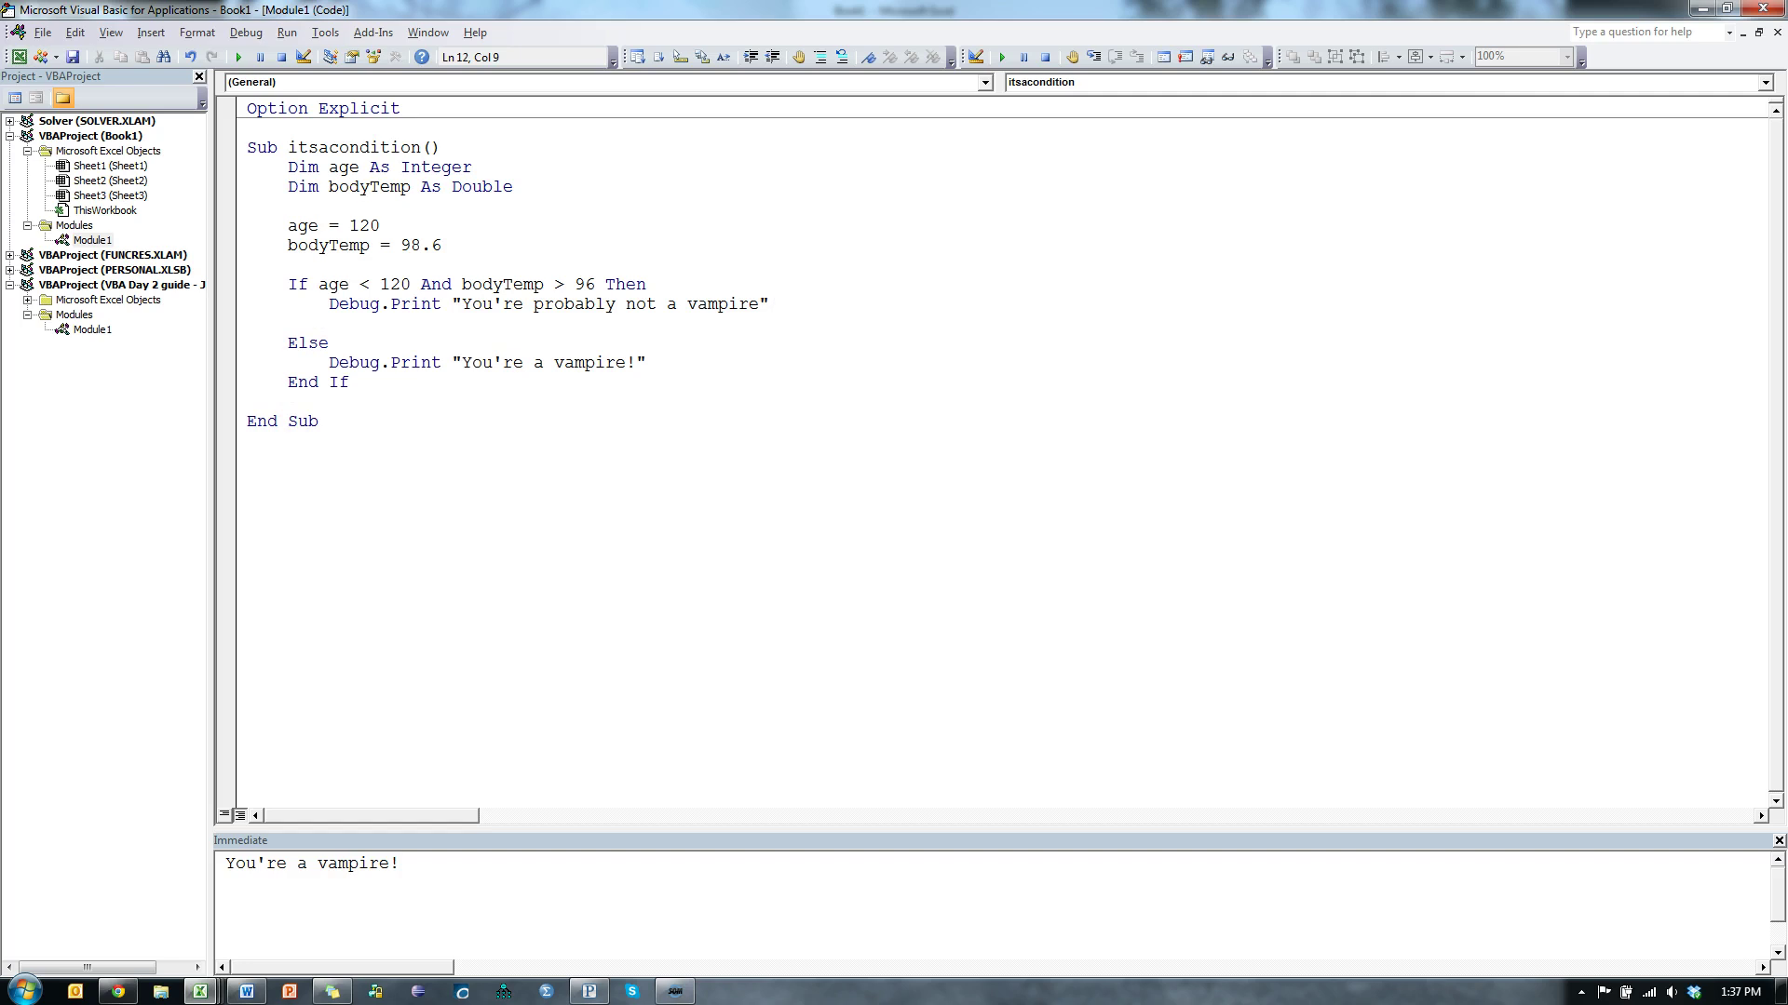
text(Elseif)
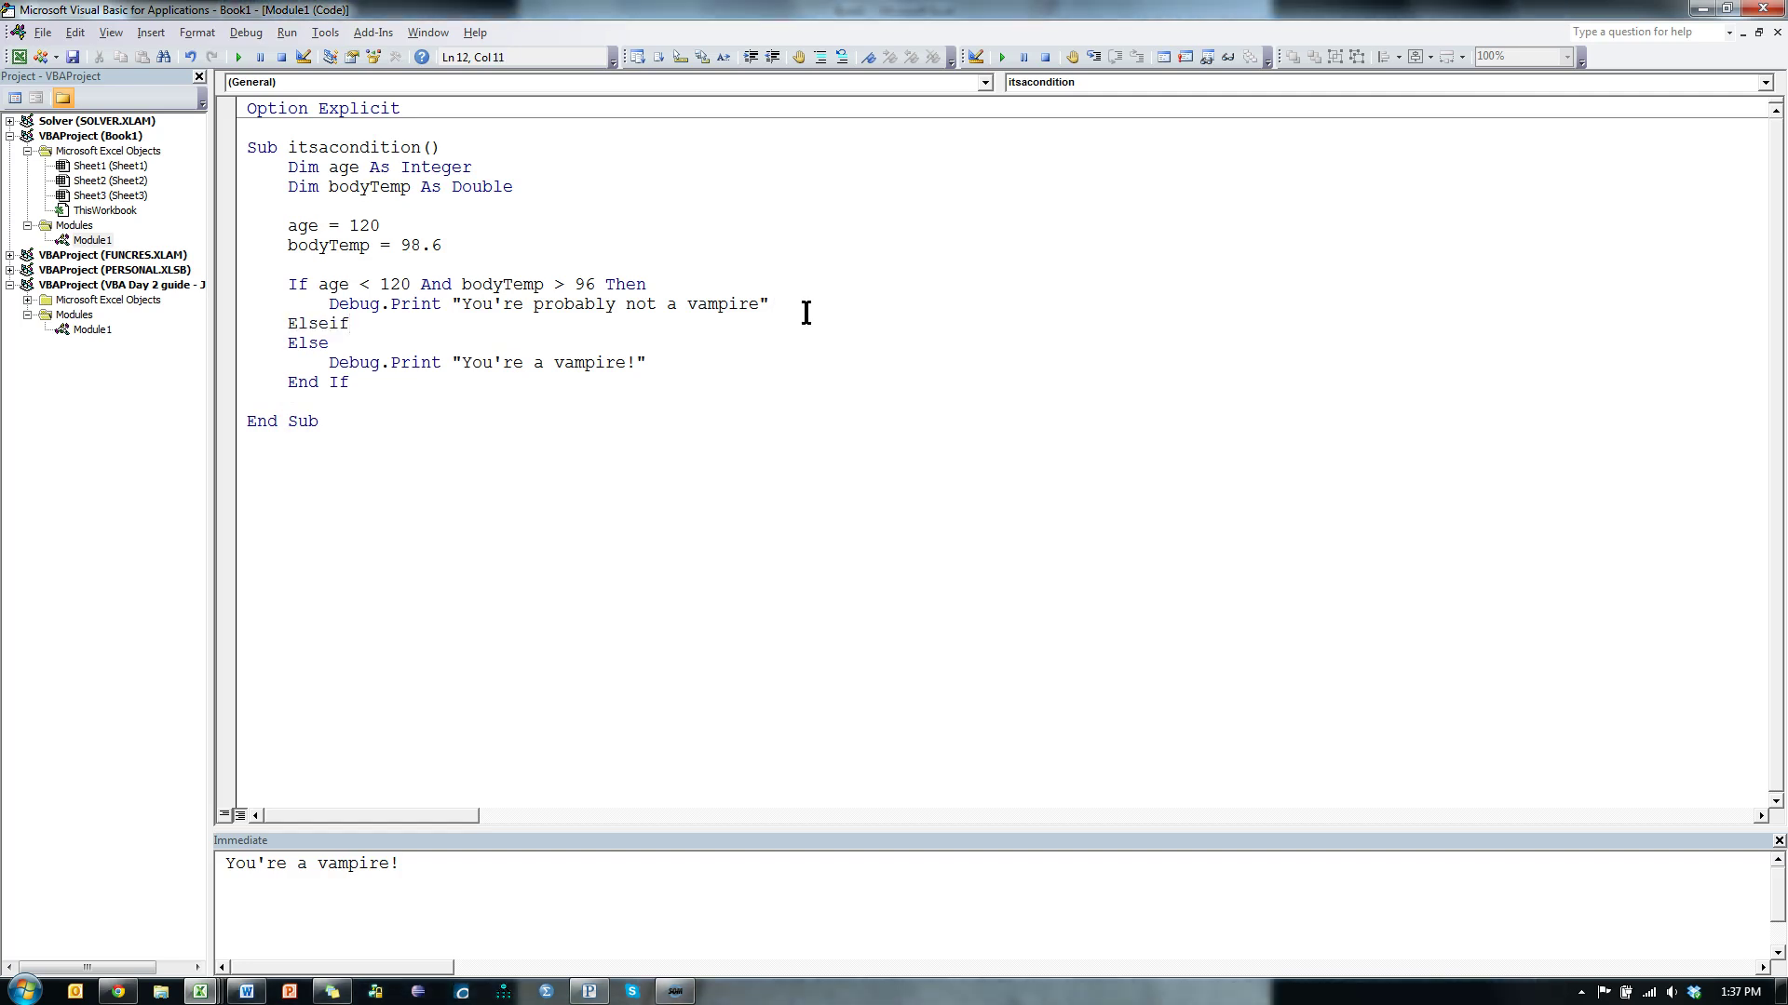
text(age<129)
key(BackSpace)
text(0 and bodyTemp<96)
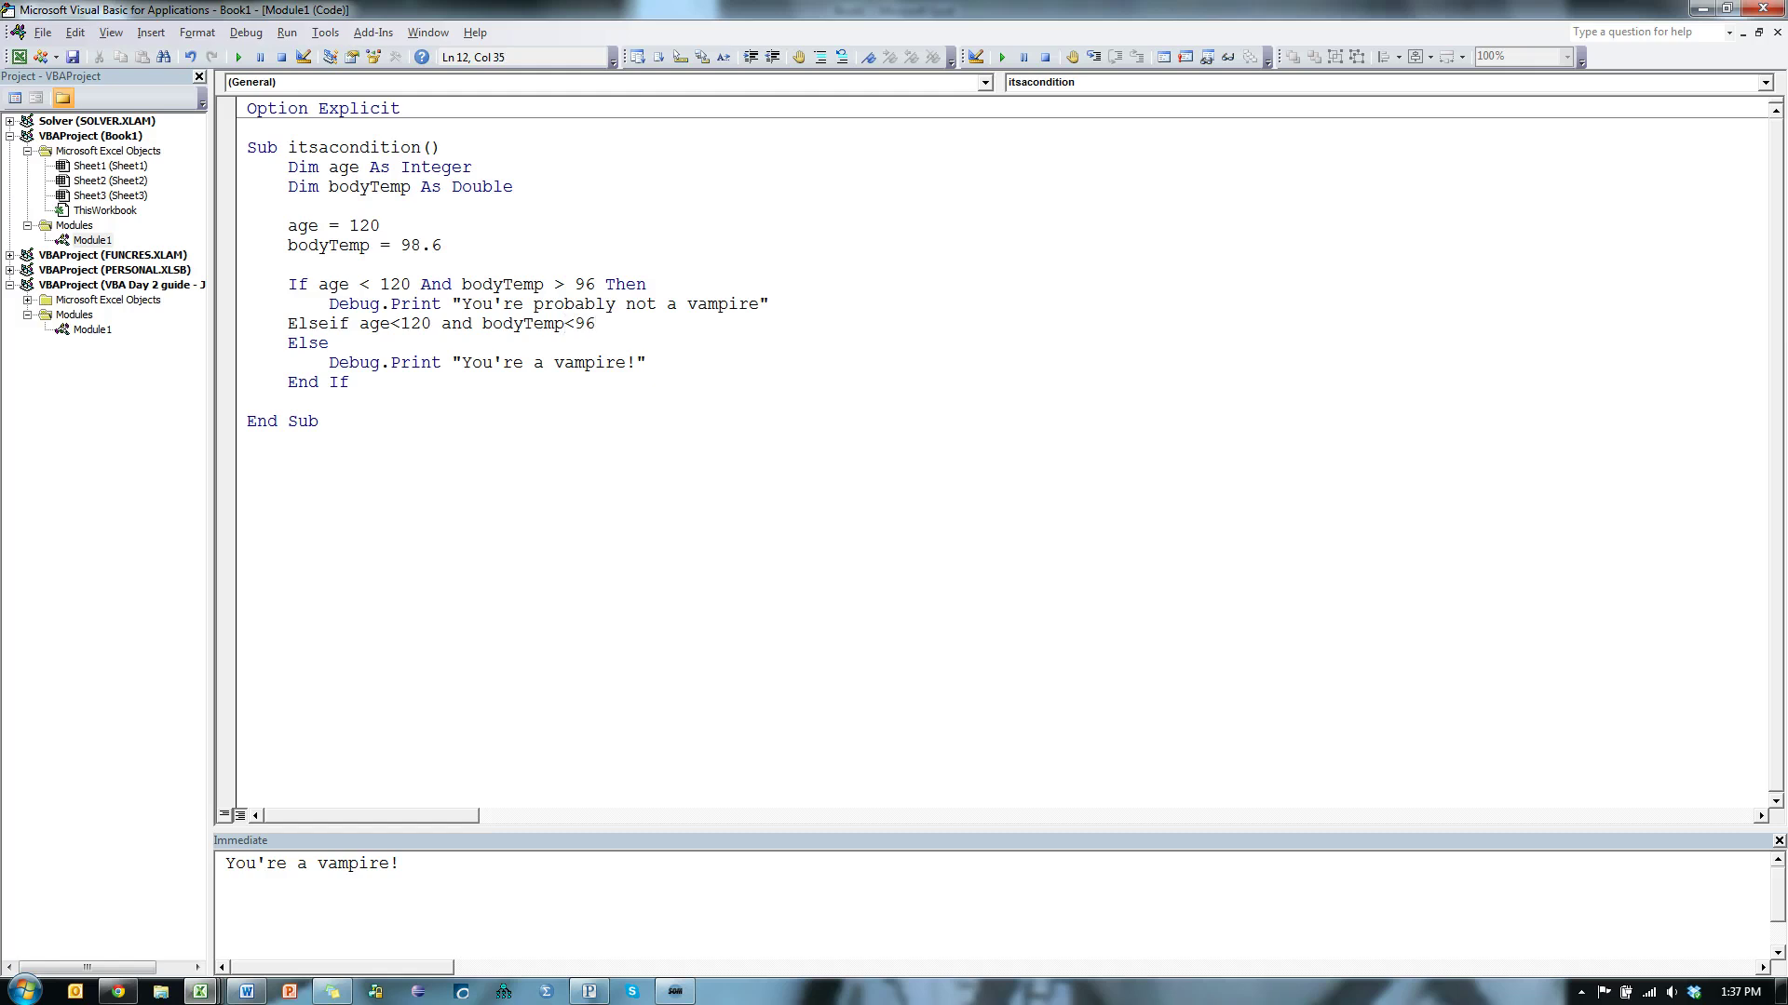
text( Then)
key(Return)
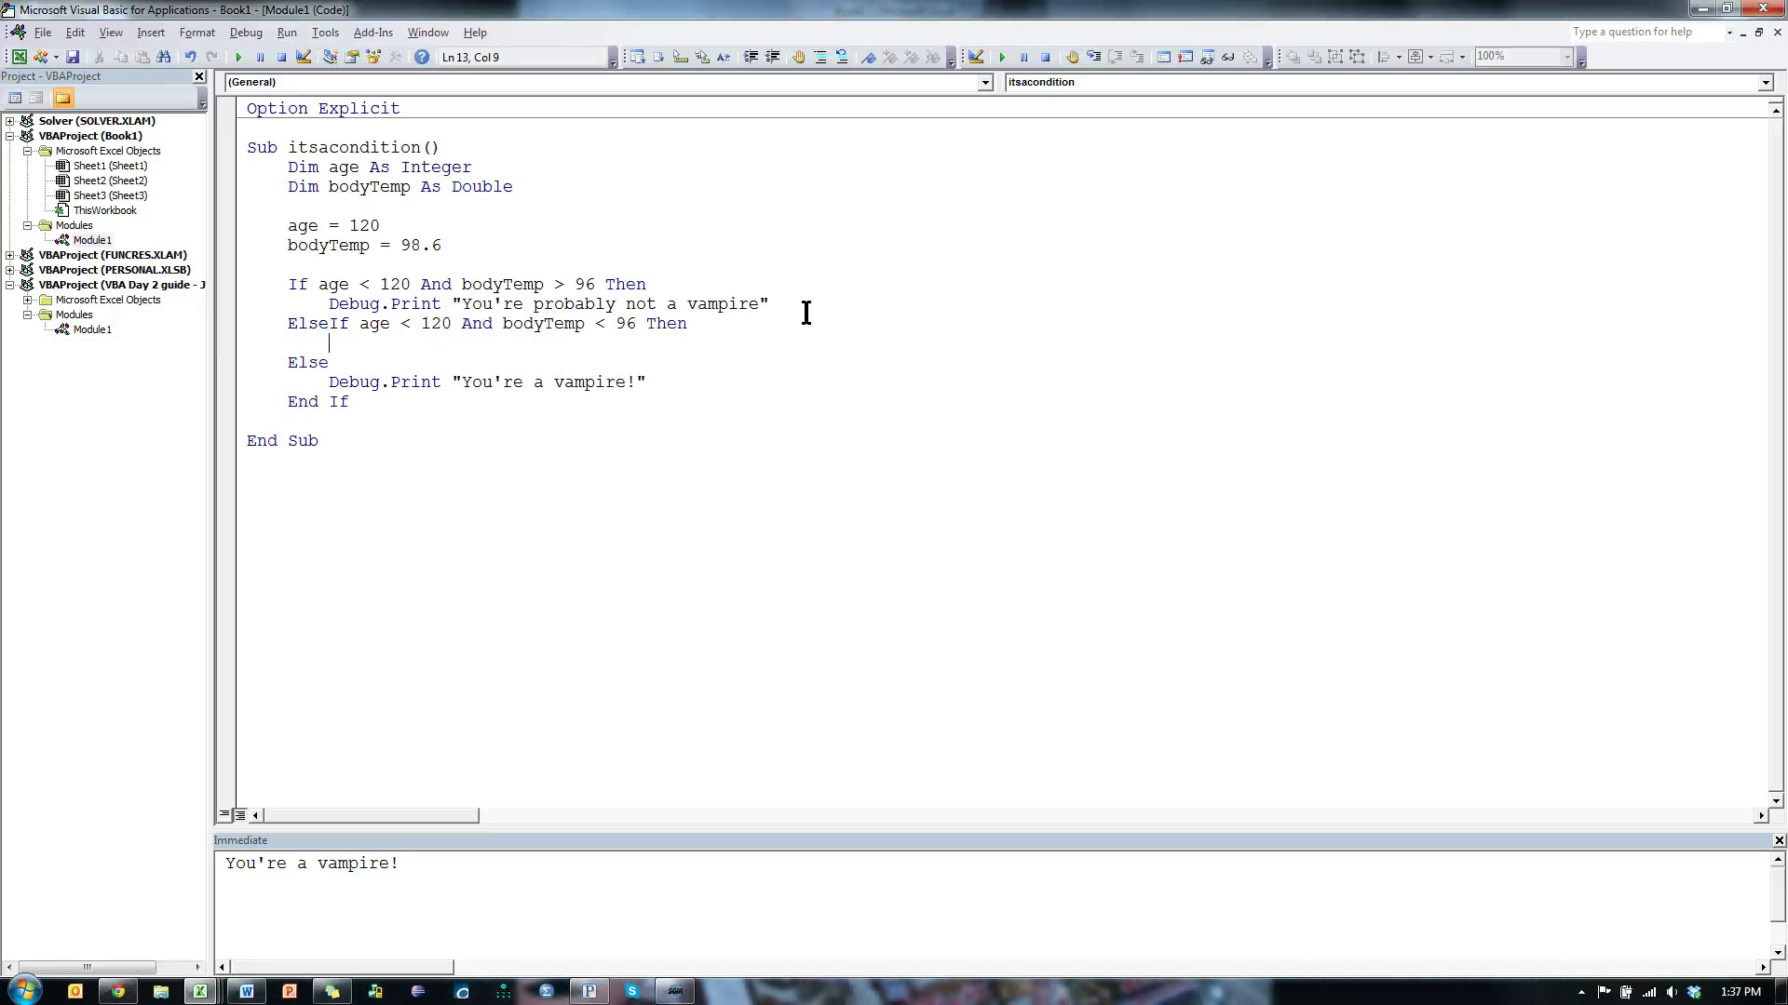
text(debug.Print "You could just be a young vampire!")
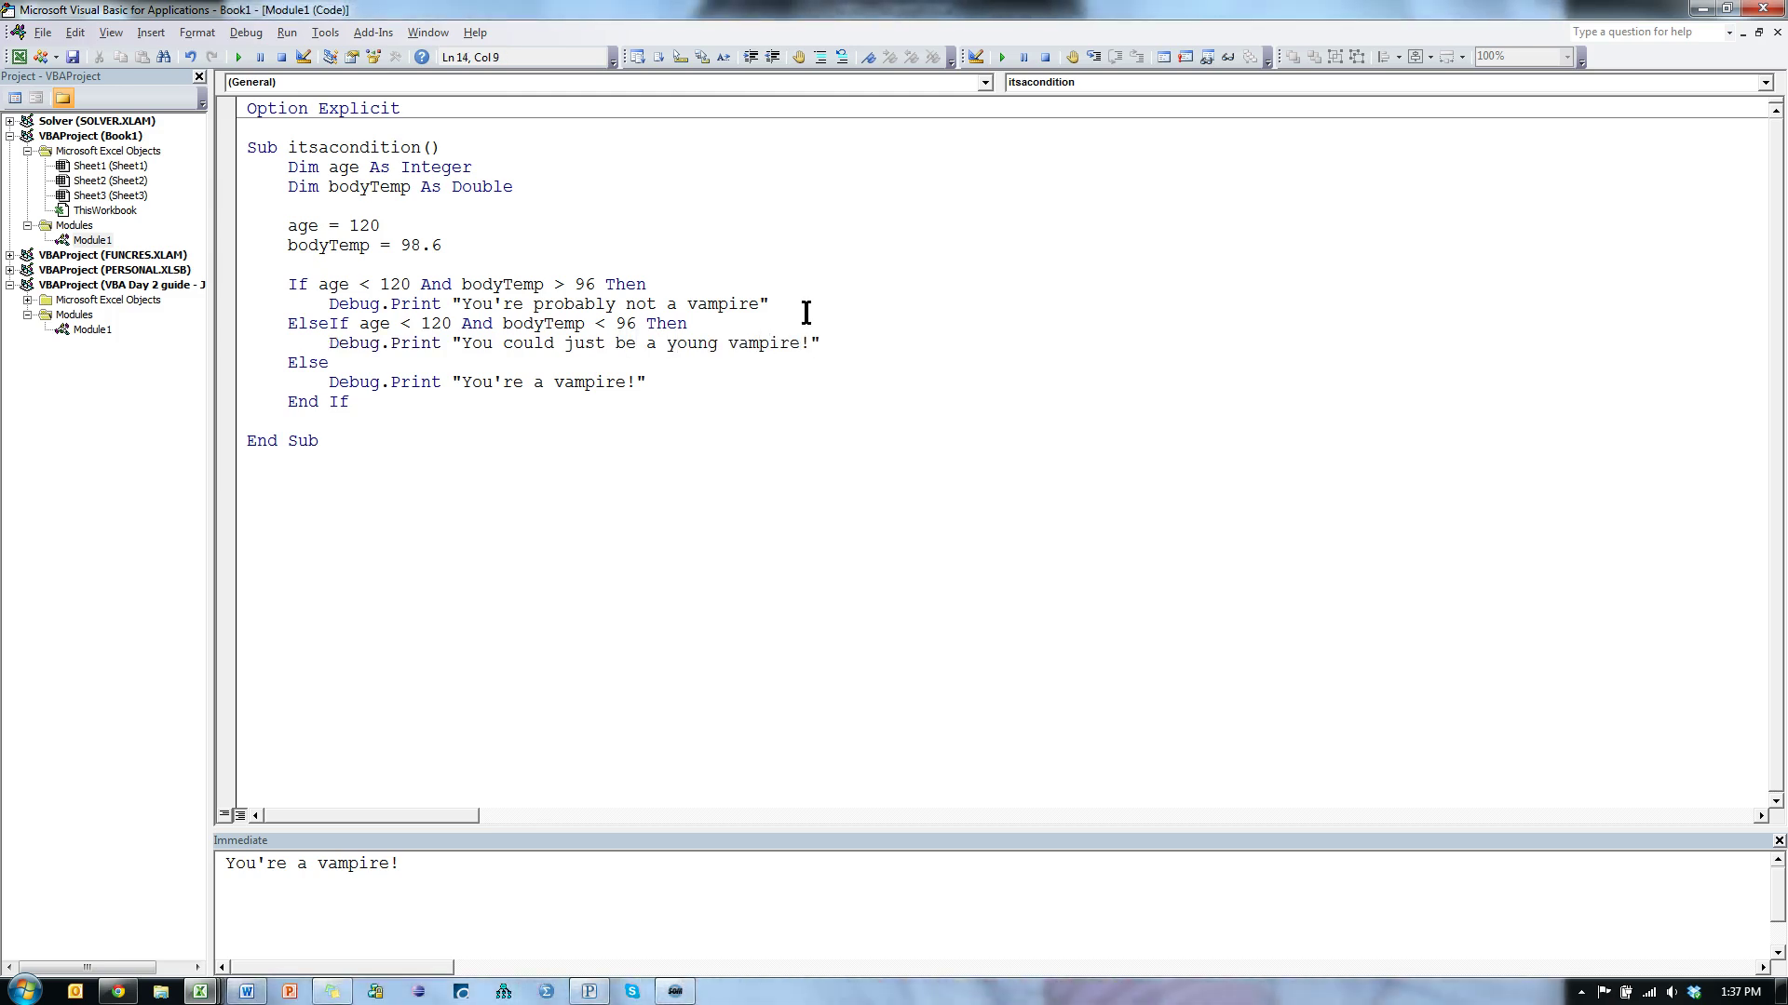
Add ElseIf age > 120 And bodyTemp > 96 Then printing "You are really old human!".
click(826, 339)
key(Return)
text(elseif age)
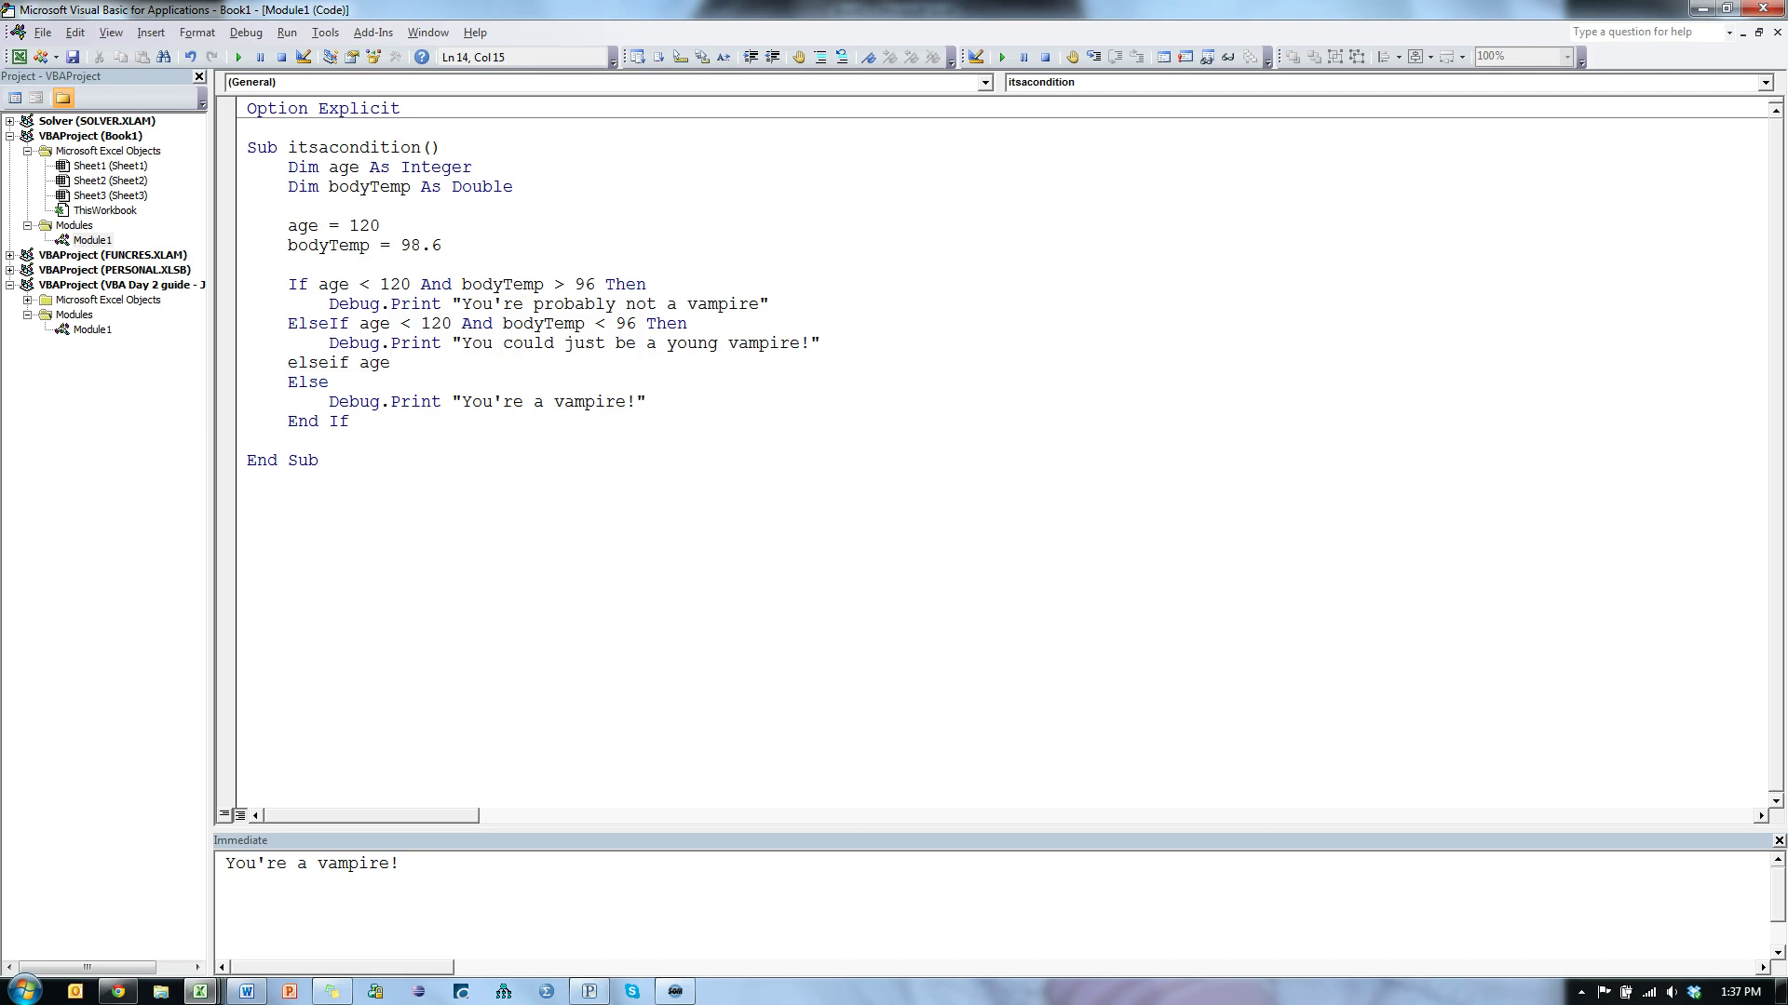
text(>120 and )
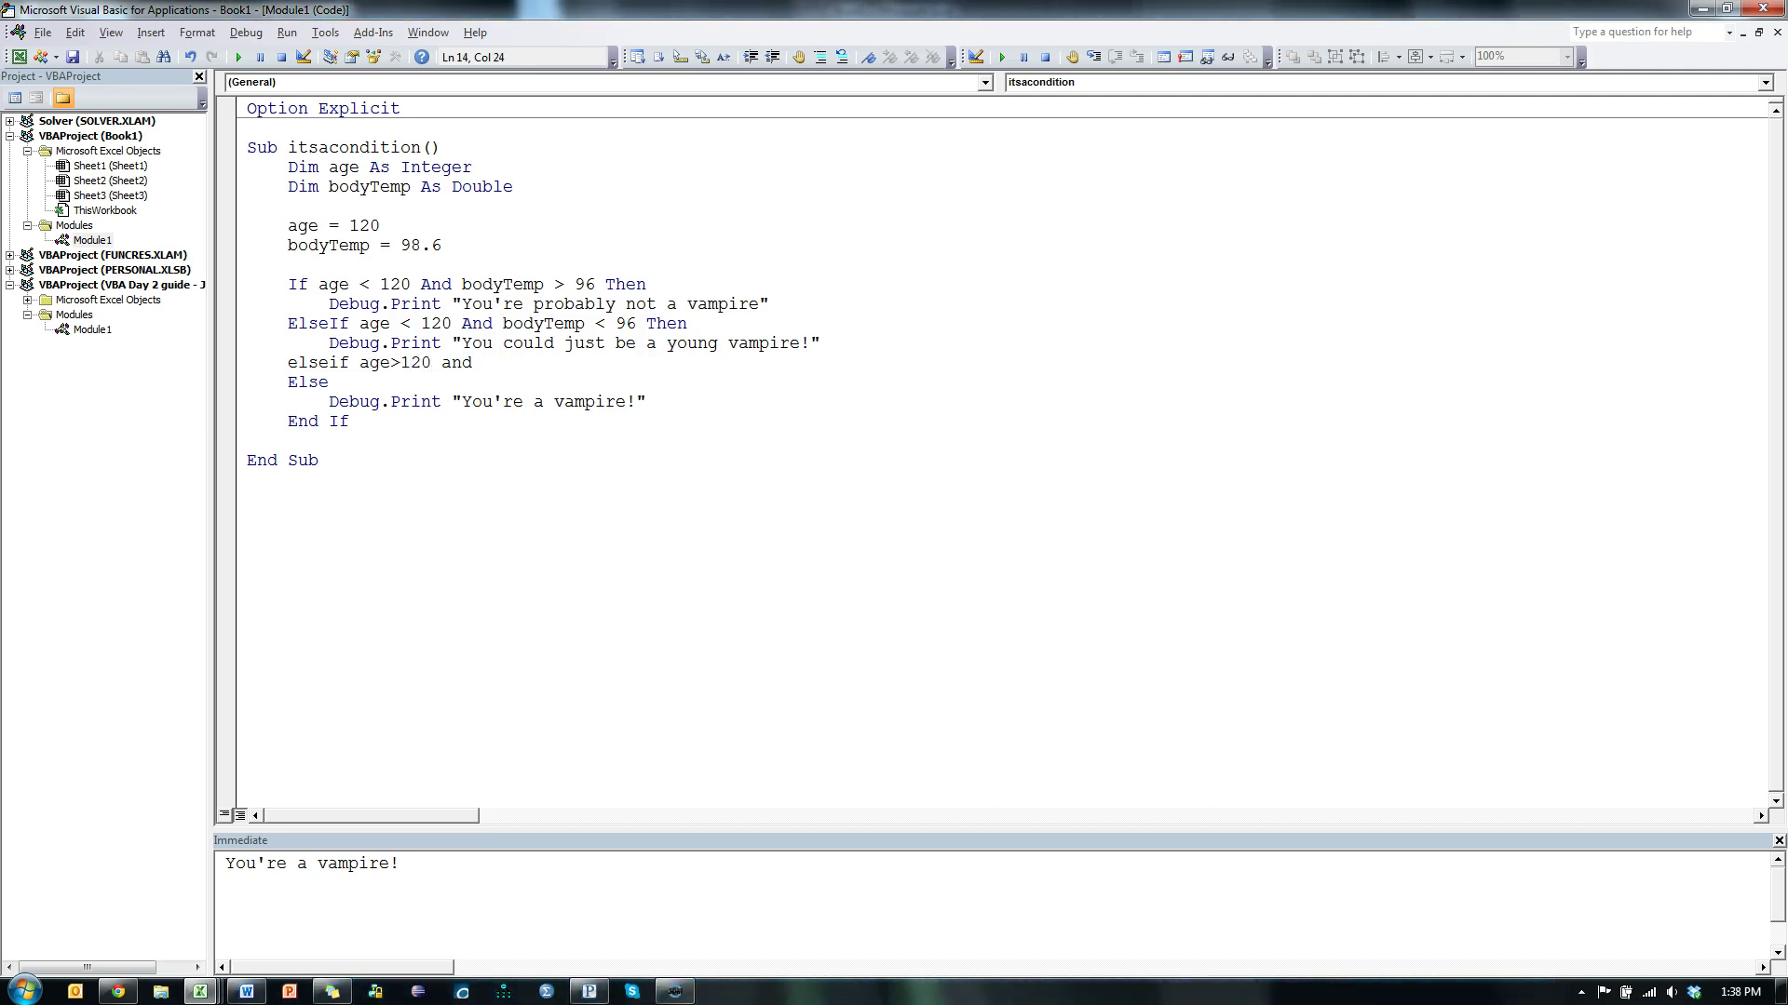
text(bodytemp)
text(> 96 then)
key(Return)
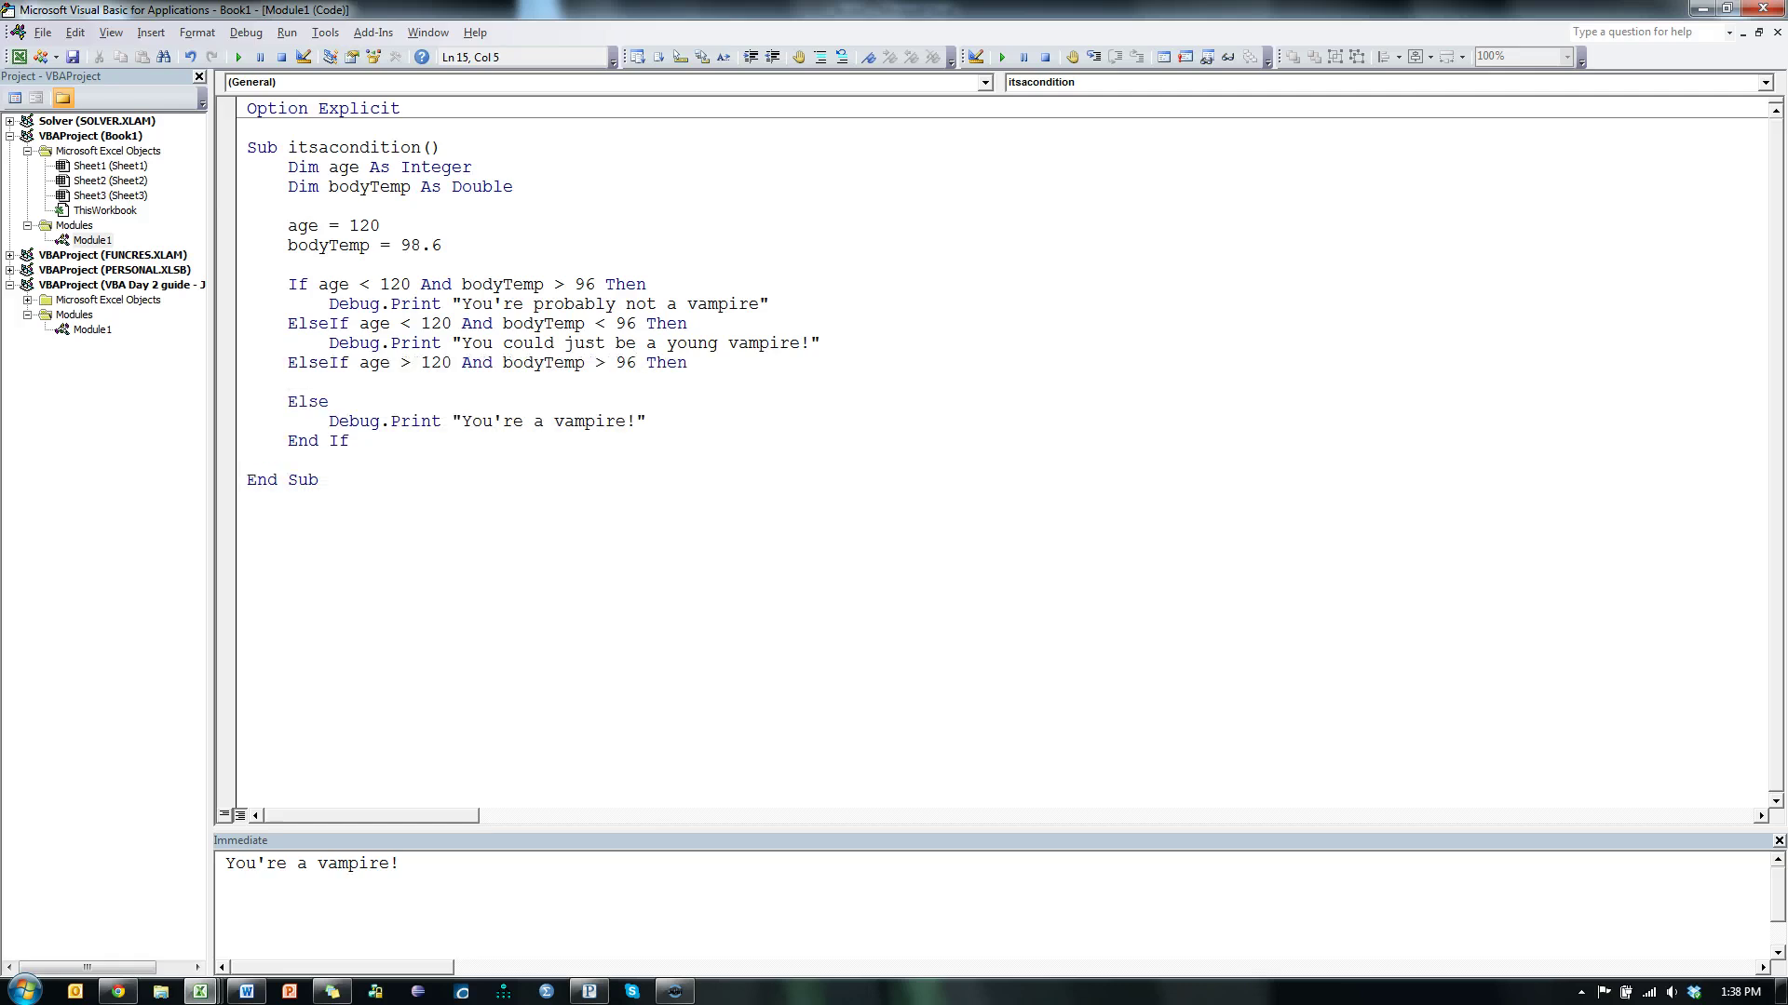
text(debug.p)
key(Tab)
text(")
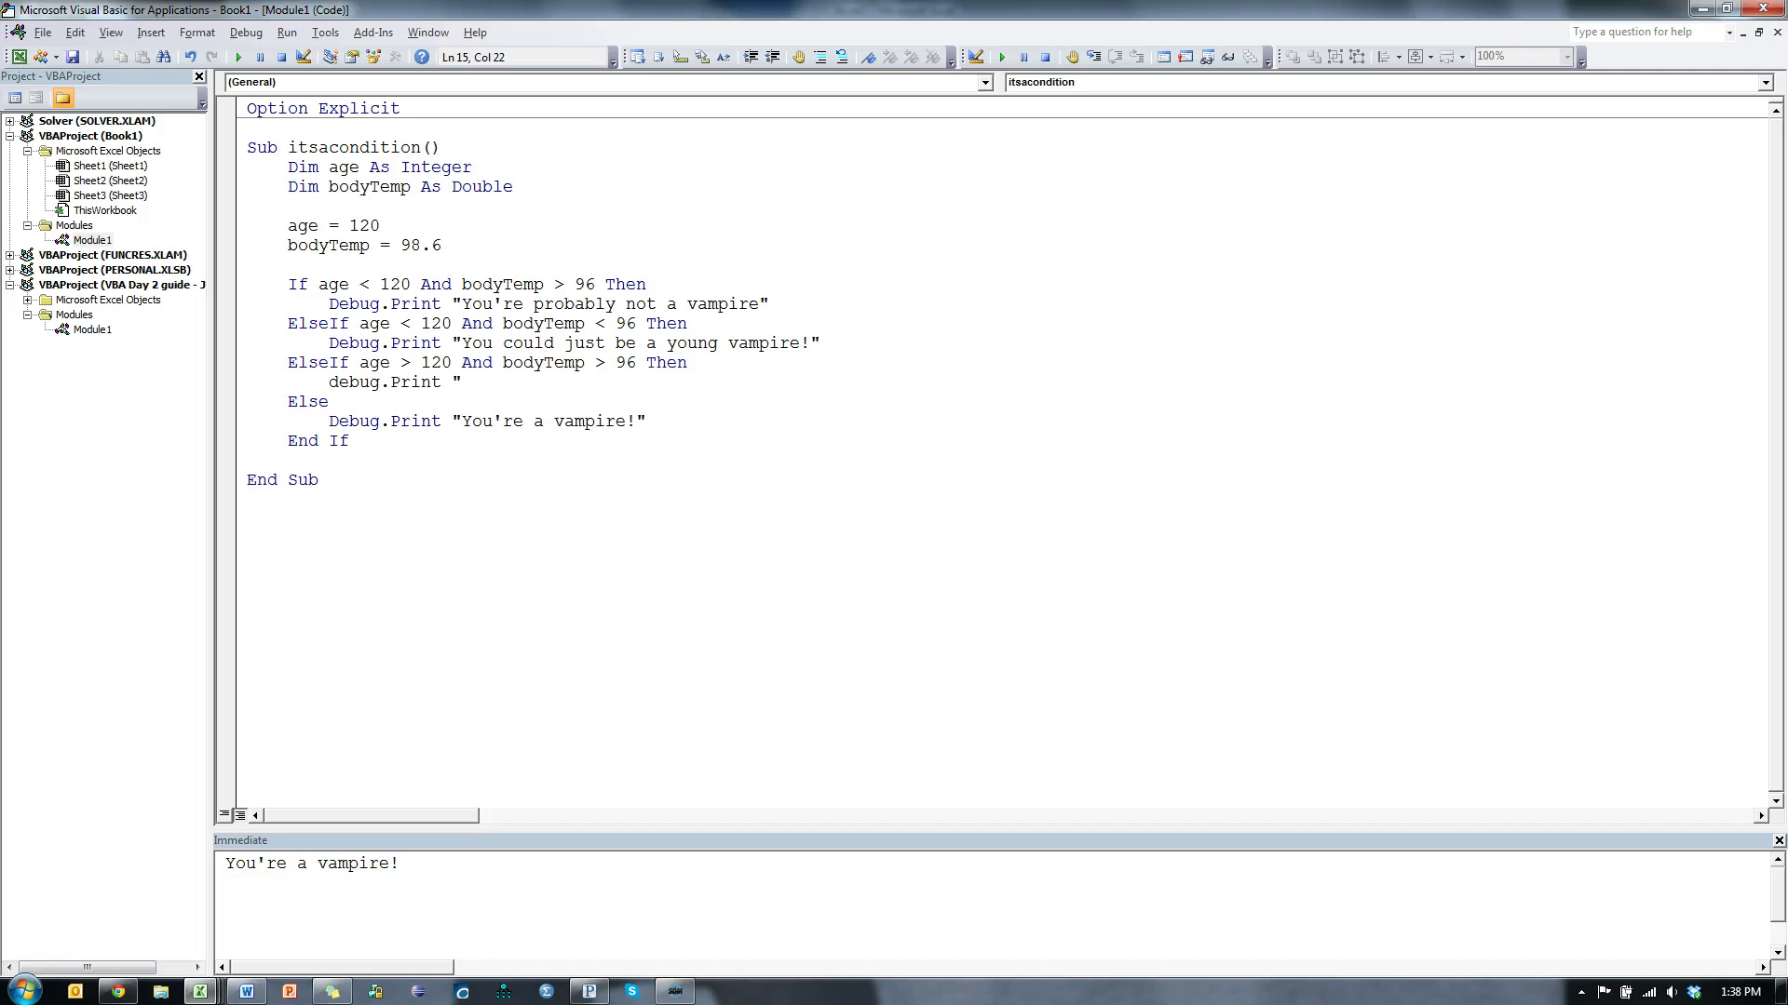
text(You are )
text(really old human!")
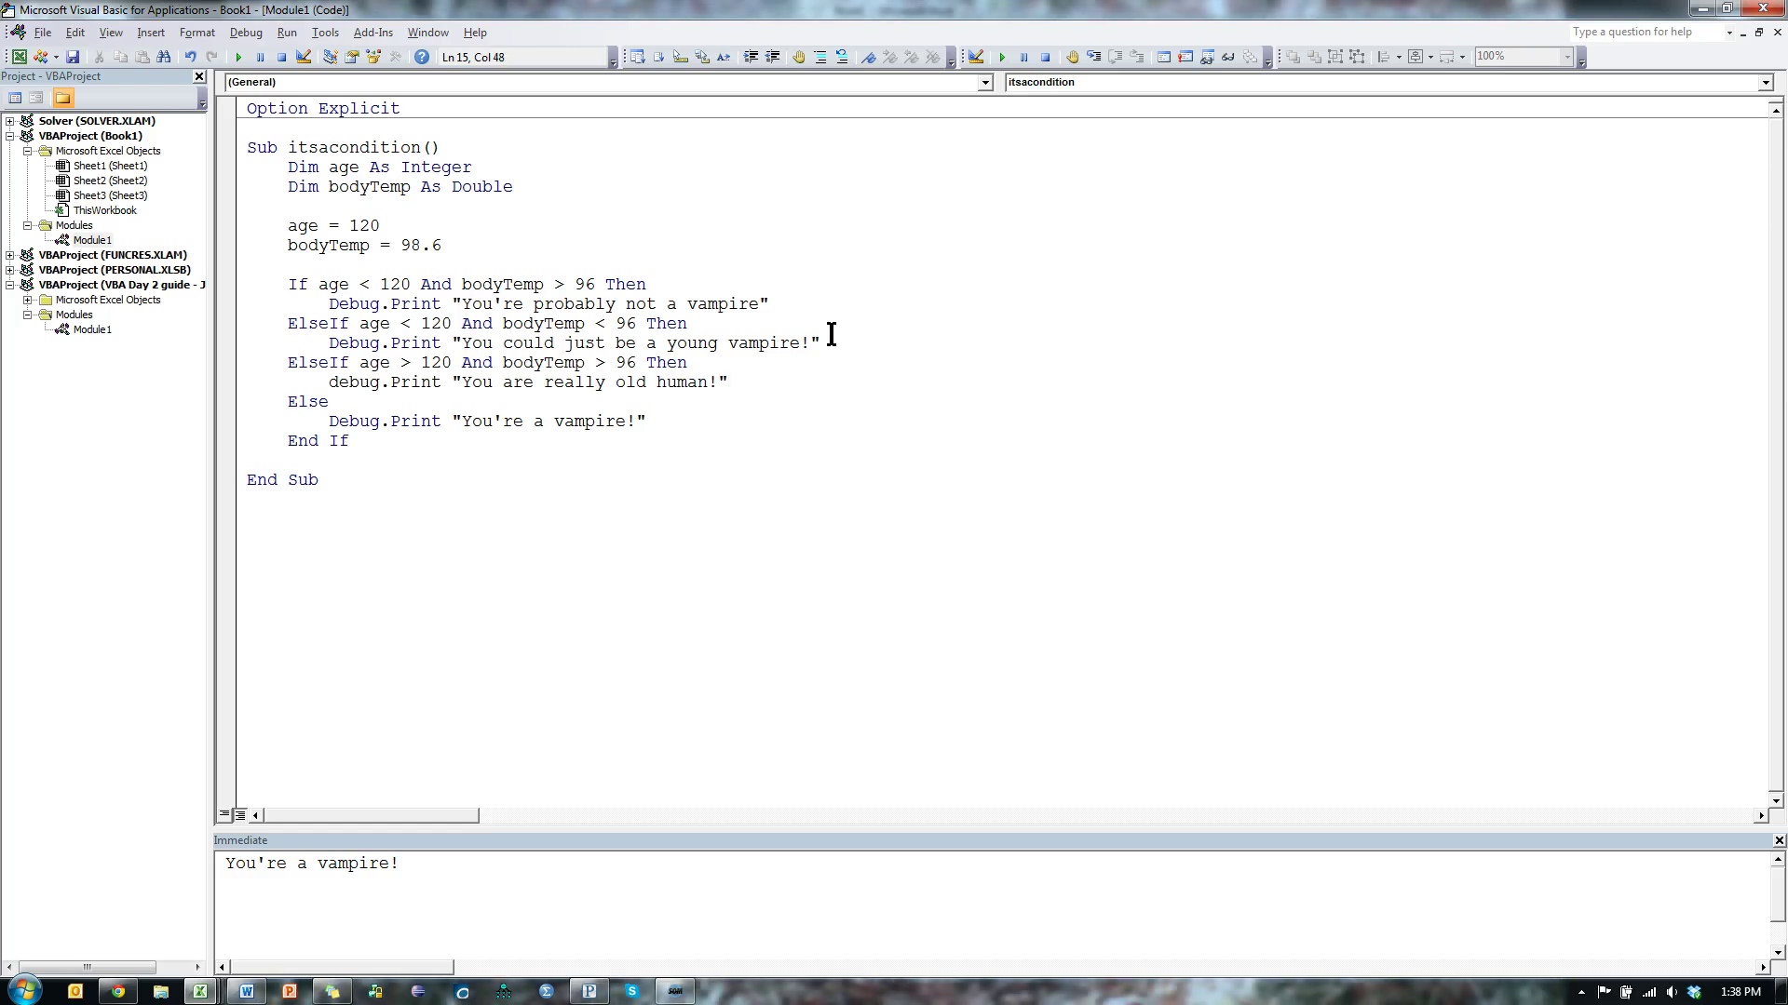
Check the test values 120 and 98.6 and clear the Immediate window.
double_click(359, 225)
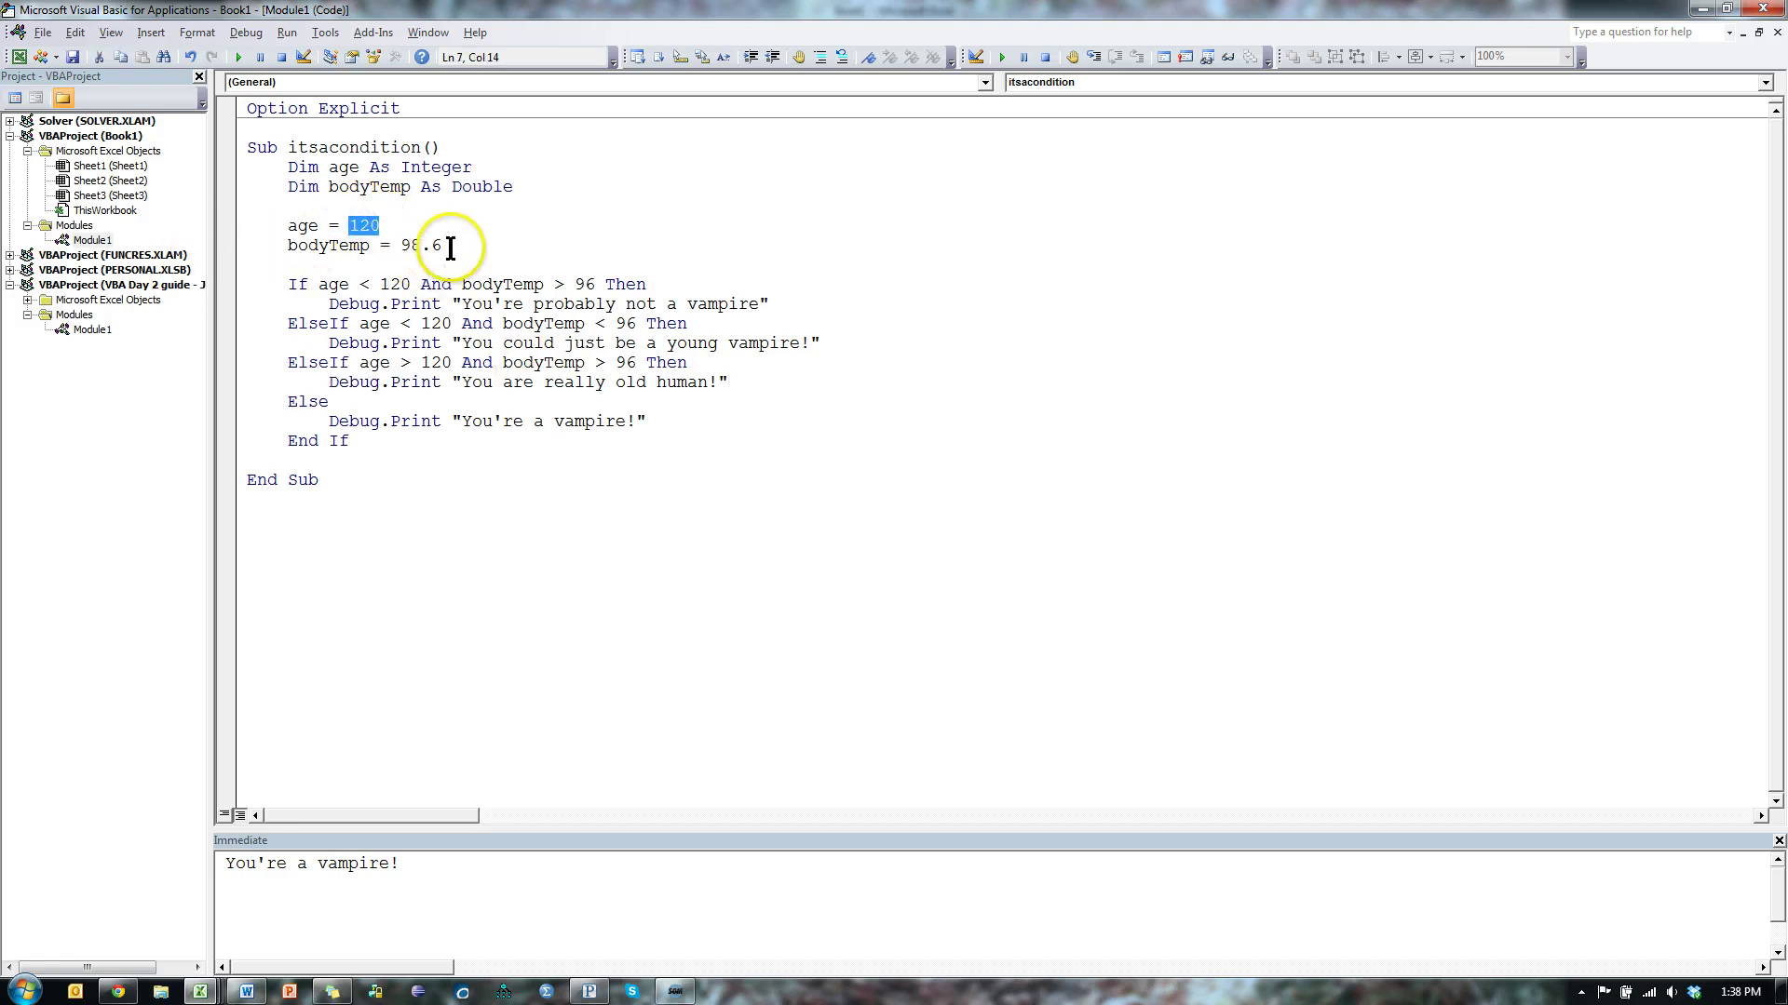
drag(443, 248, 410, 252)
click(448, 264)
drag(406, 863, 151, 847)
key(Delete)
click(571, 363)
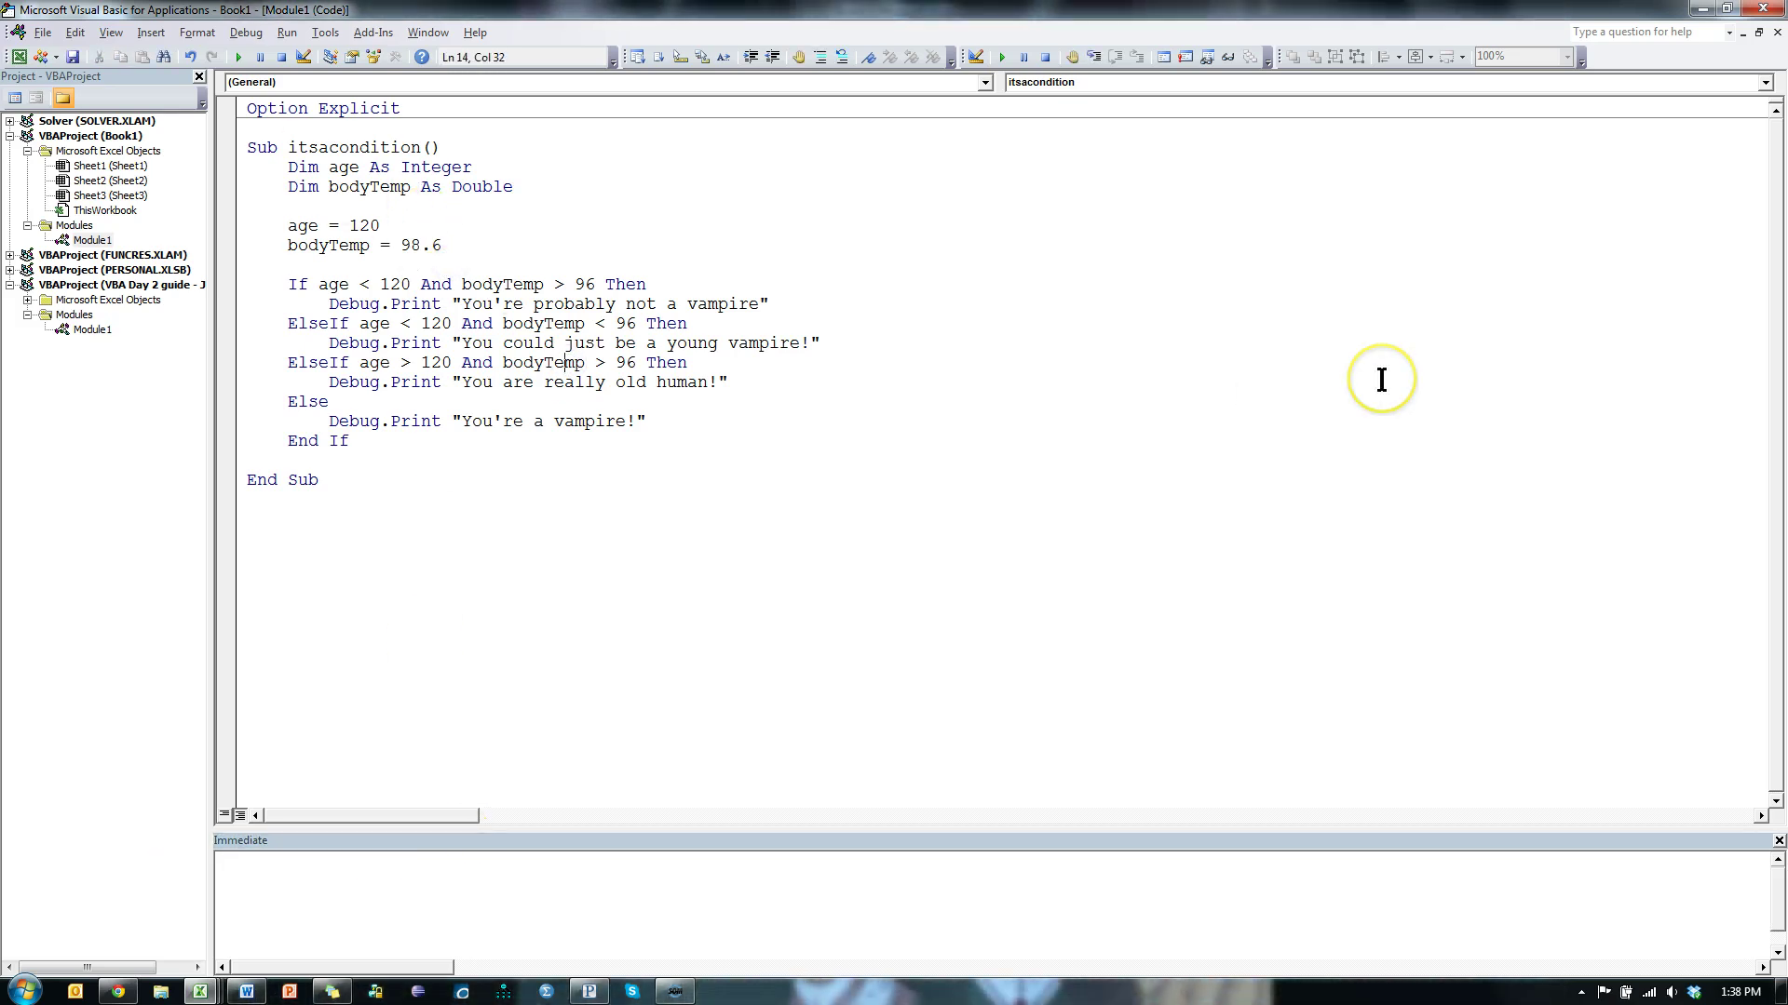
Step through itsacondition with F8 past all three conditions until it pauses on Else.
key(F8)
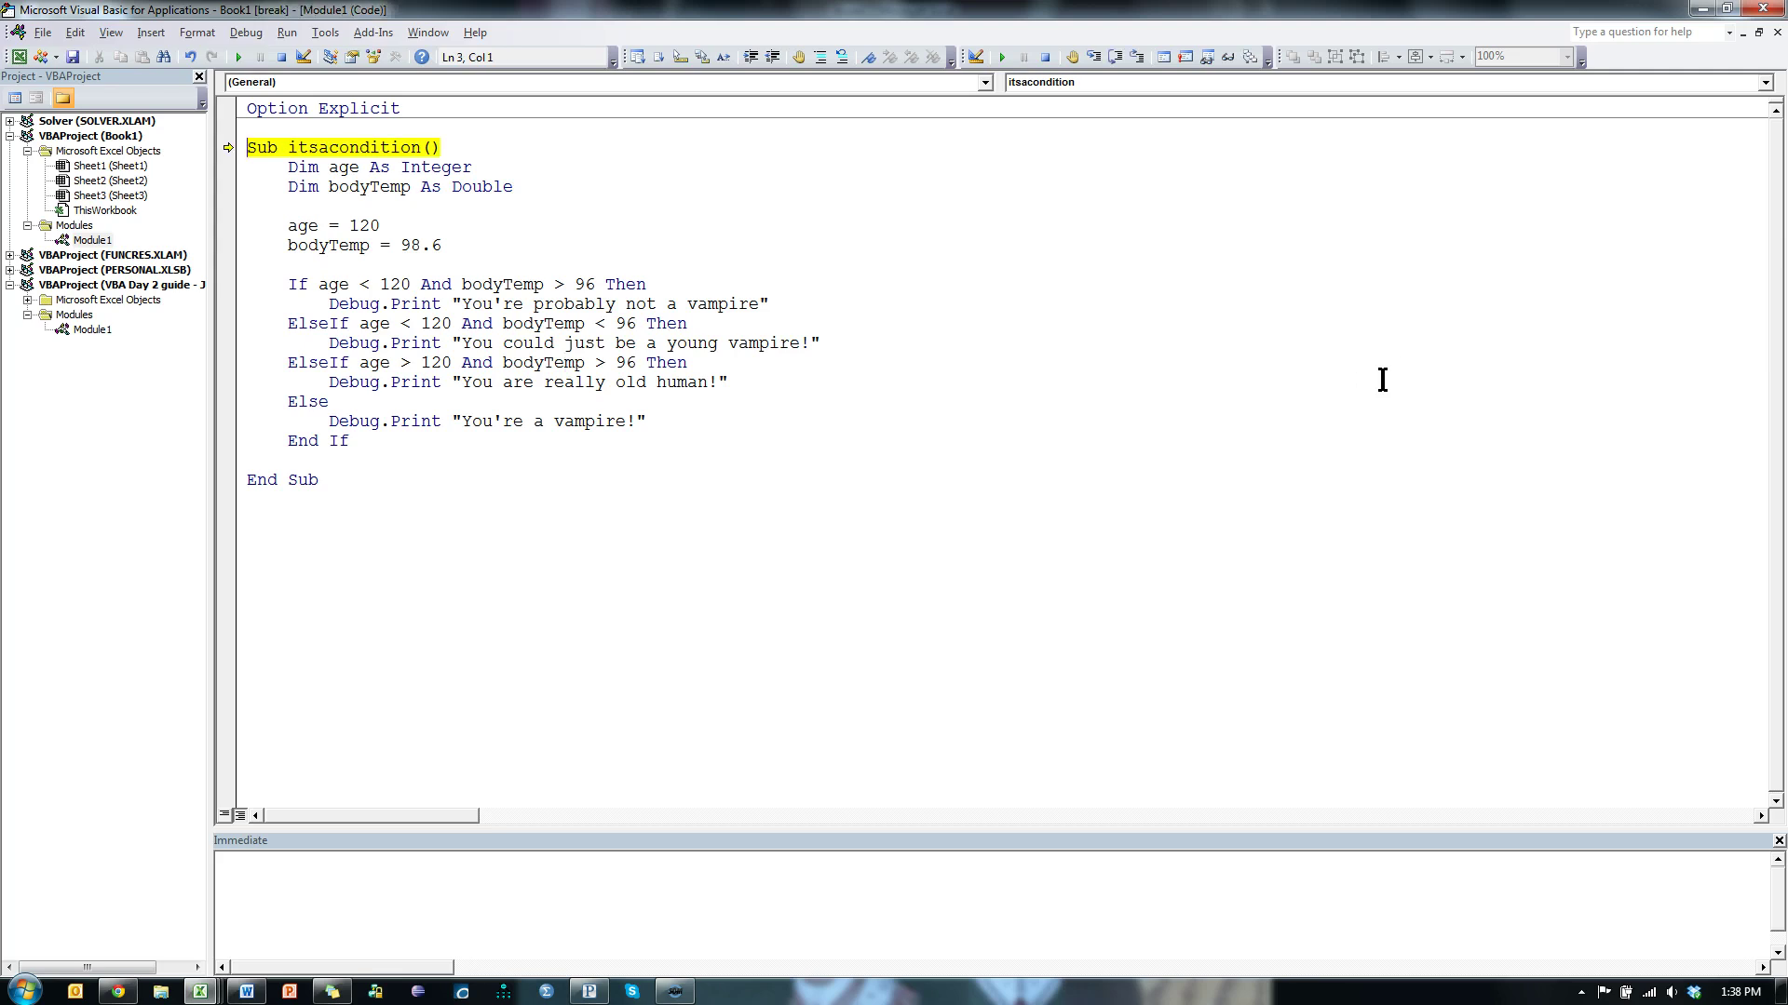
key(F8)
key(F8)
key(F8)
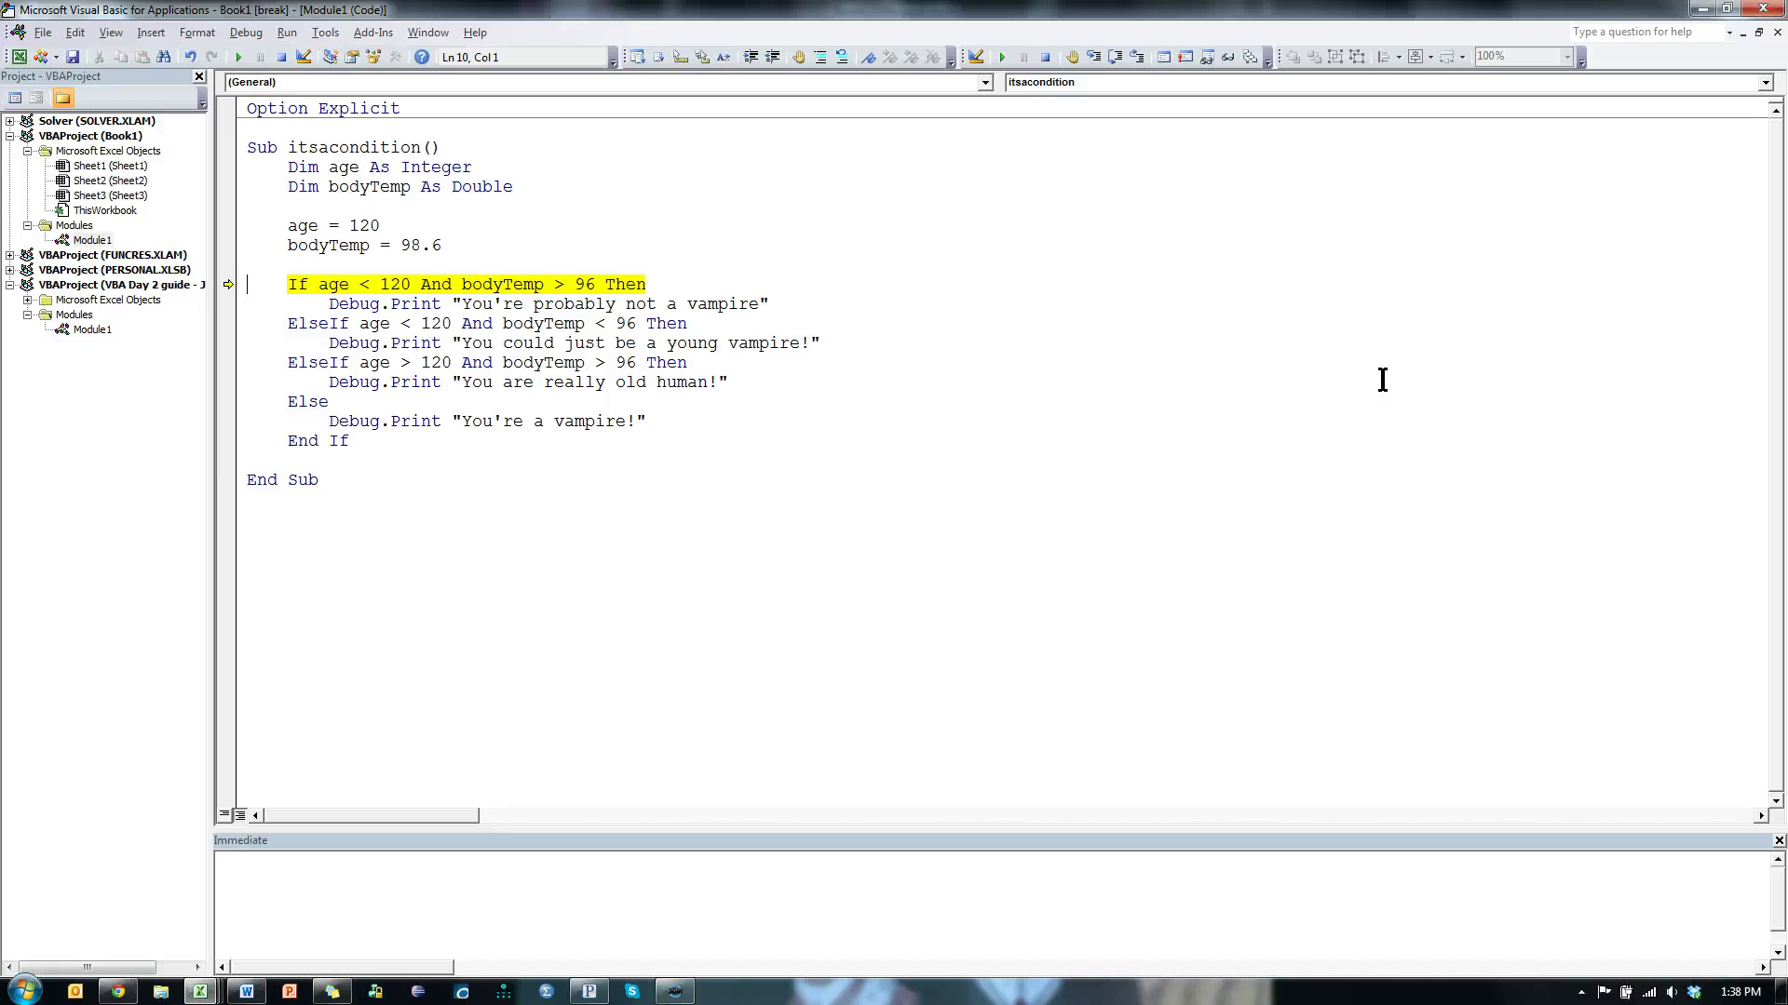
key(F8)
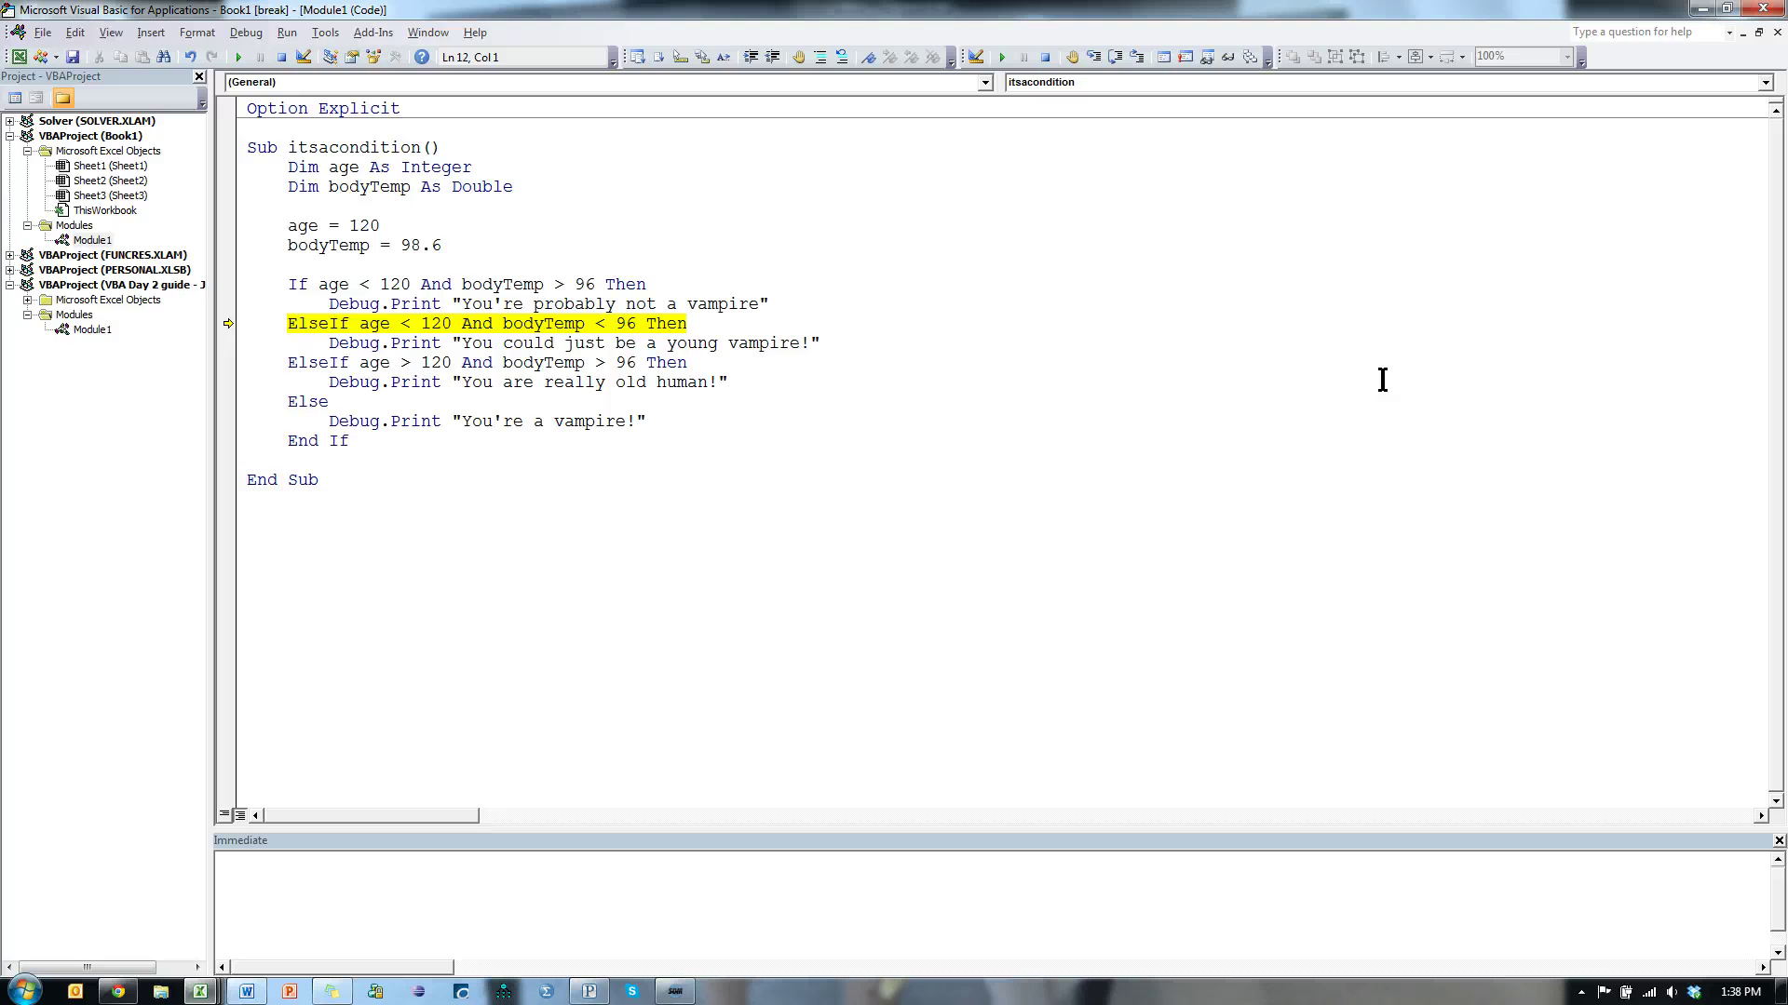
key(F8)
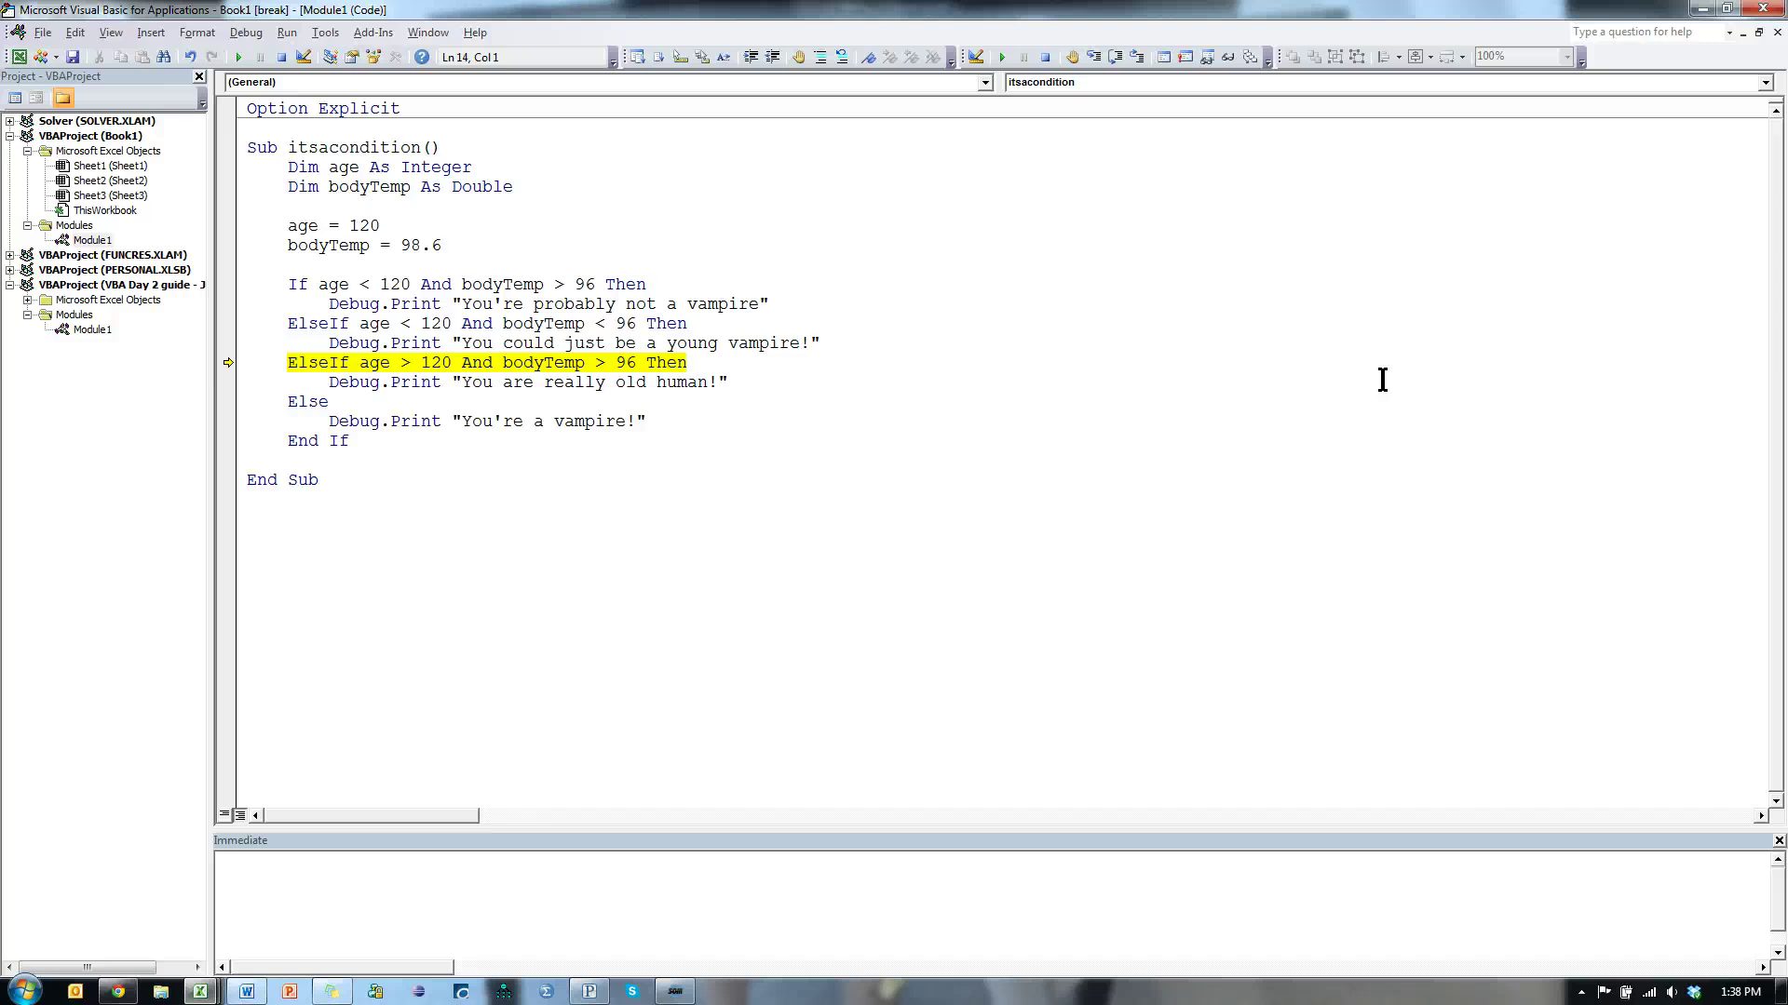
key(F8)
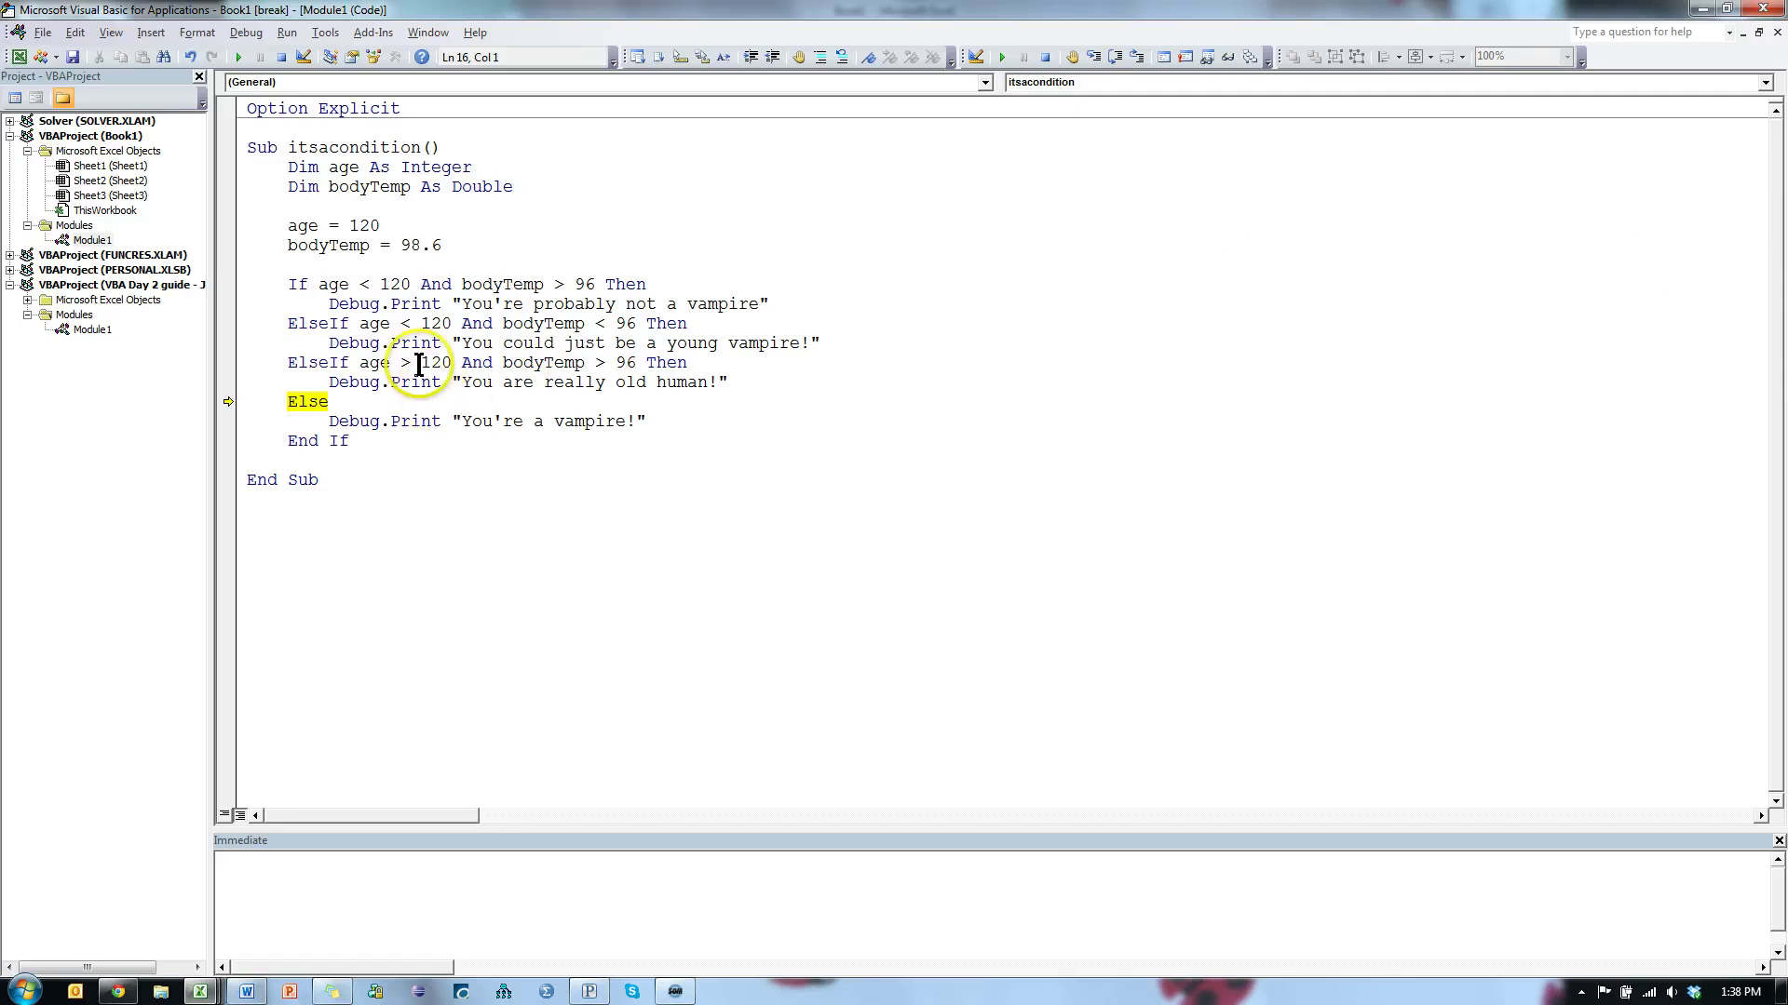
Make the third condition age >= 120 and finish the run, printing "You're a vampire!".
click(375, 284)
text(=)
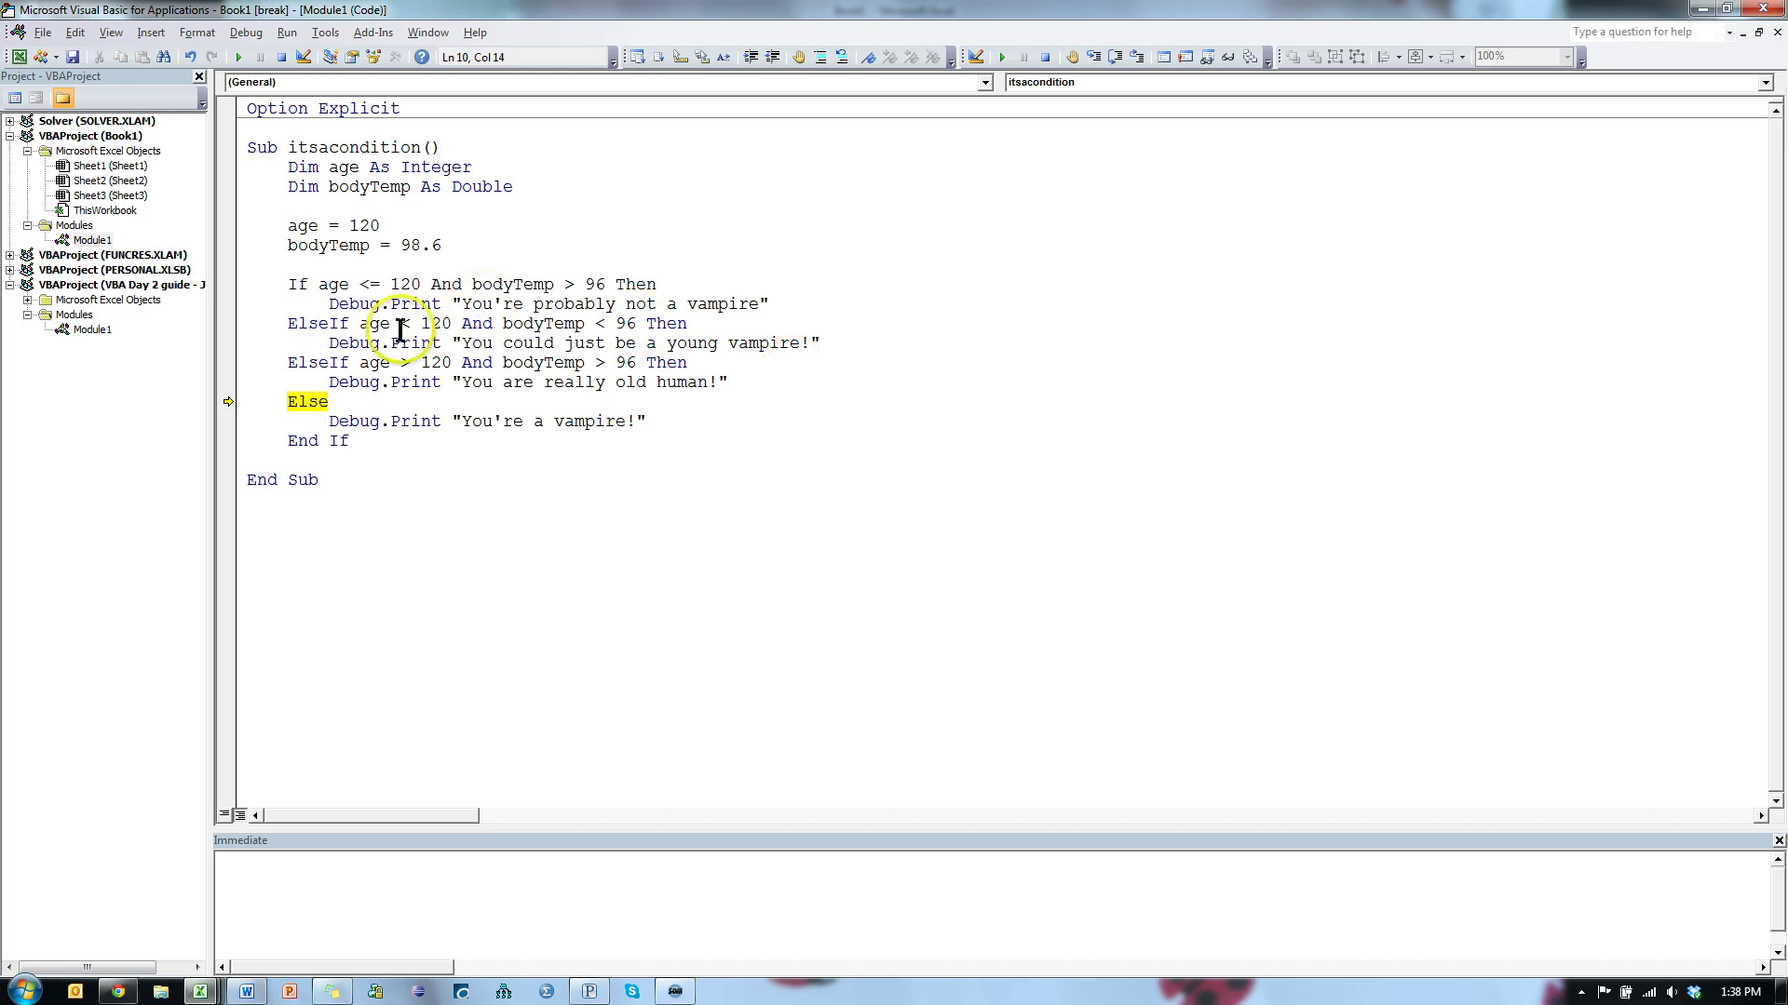
key(BackSpace)
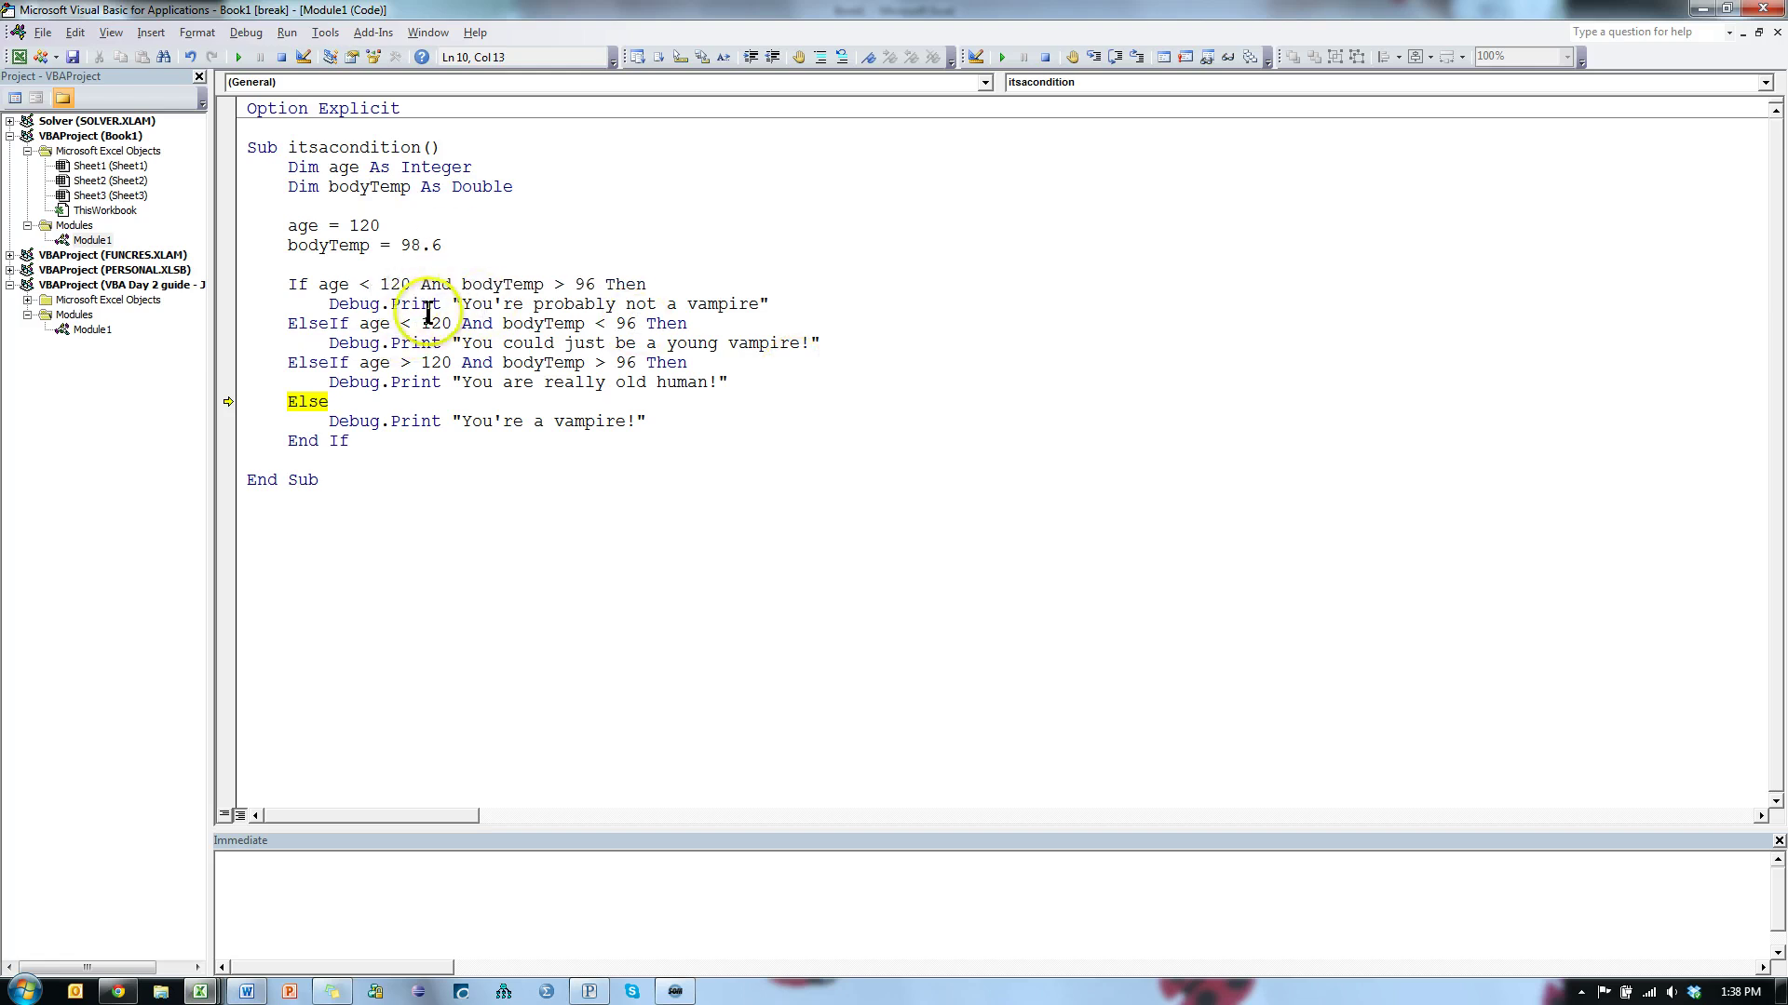
click(403, 363)
text(=)
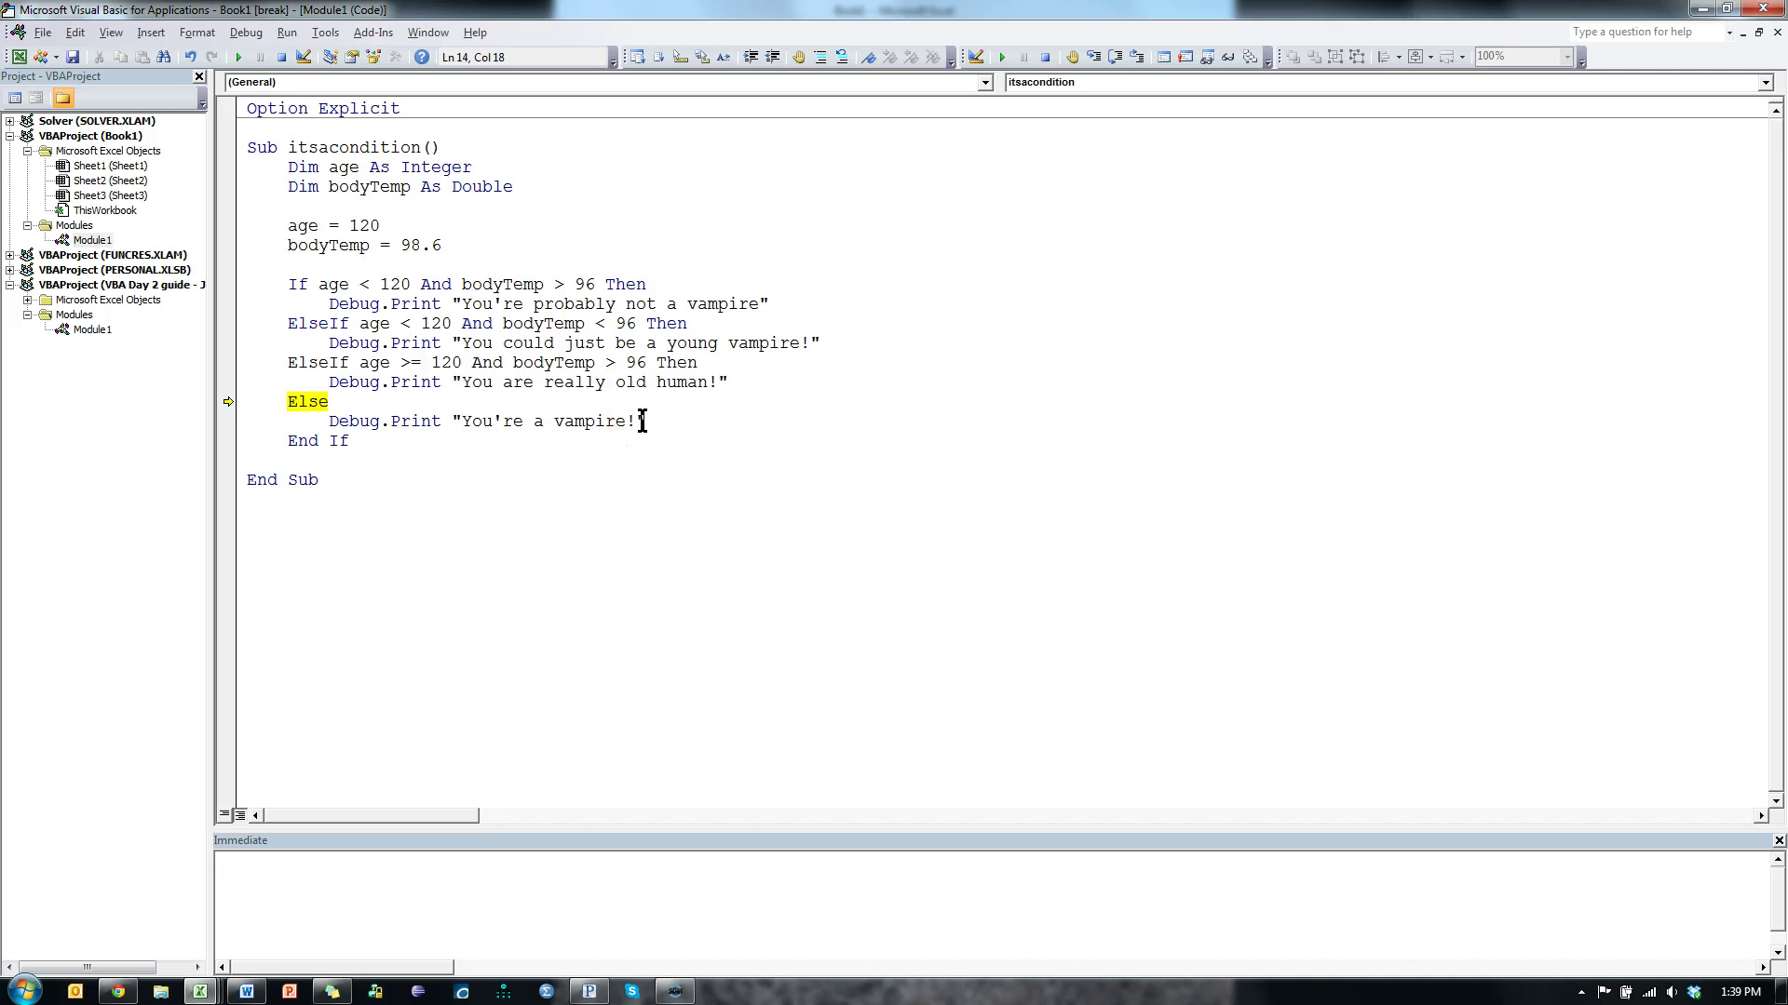
key(F8)
key(F8)
key(F8)
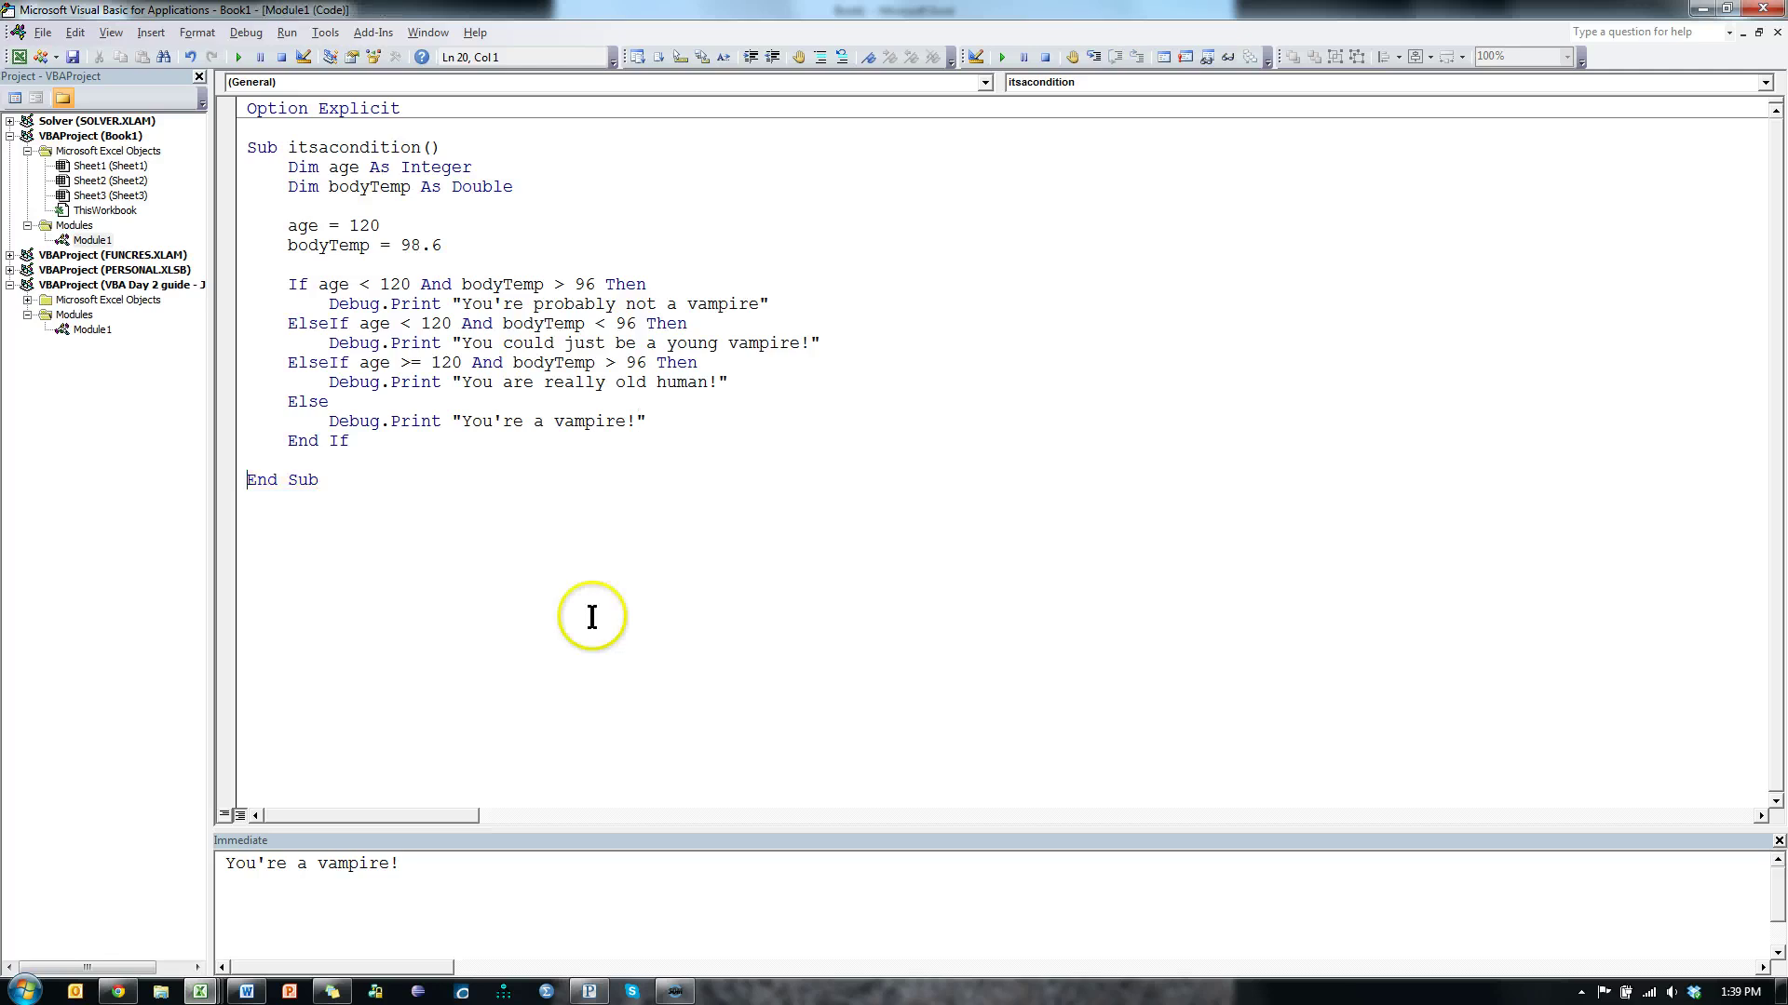
Clear the output and step through again so it prints "You are really old human!", then select that output.
drag(438, 882, 58, 798)
key(Delete)
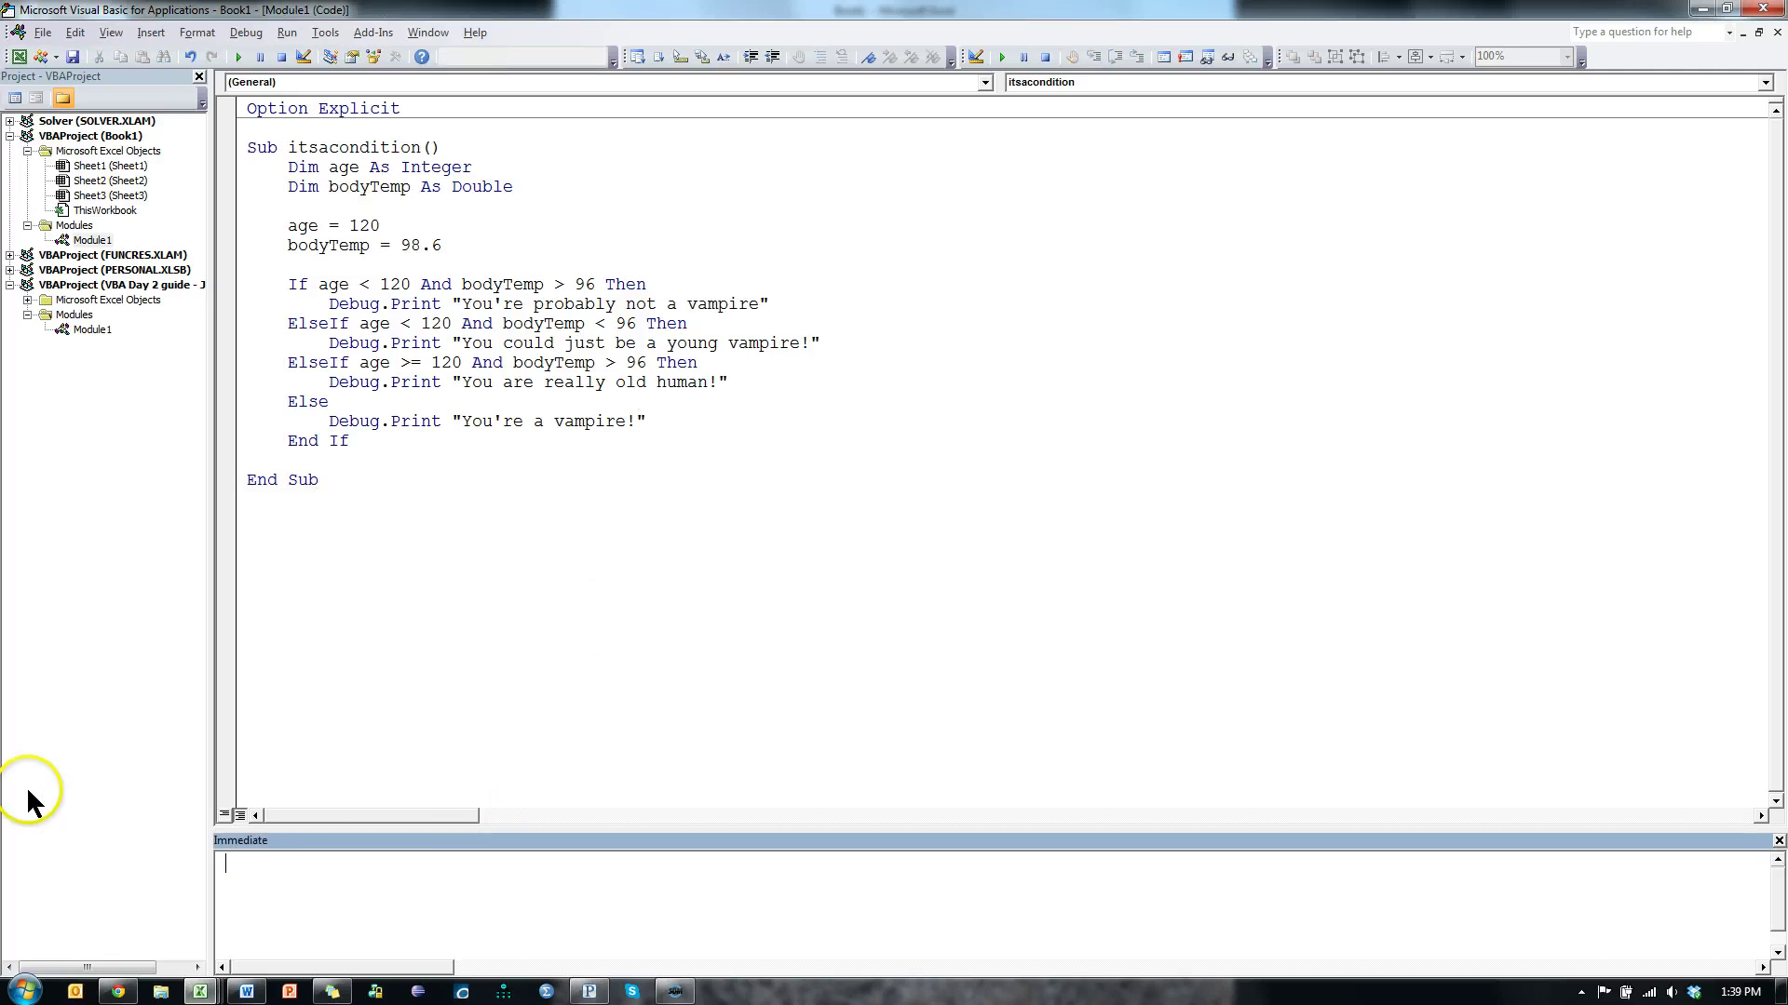
click(411, 362)
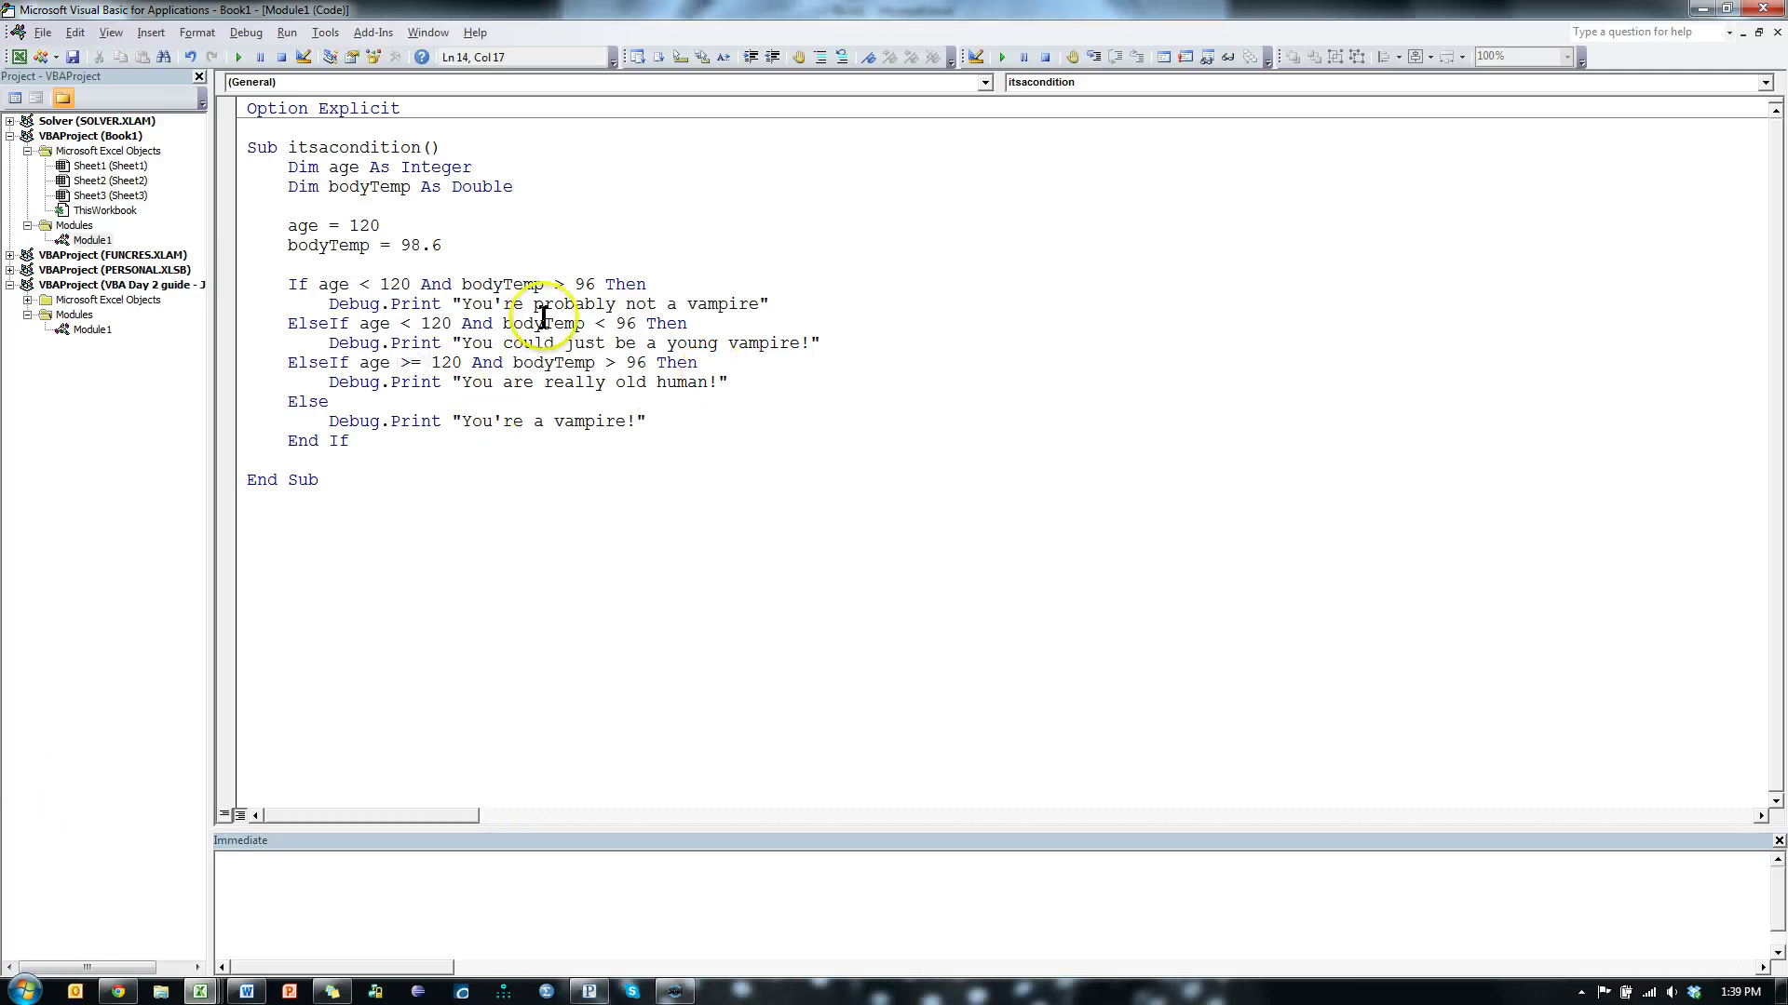
key(F8)
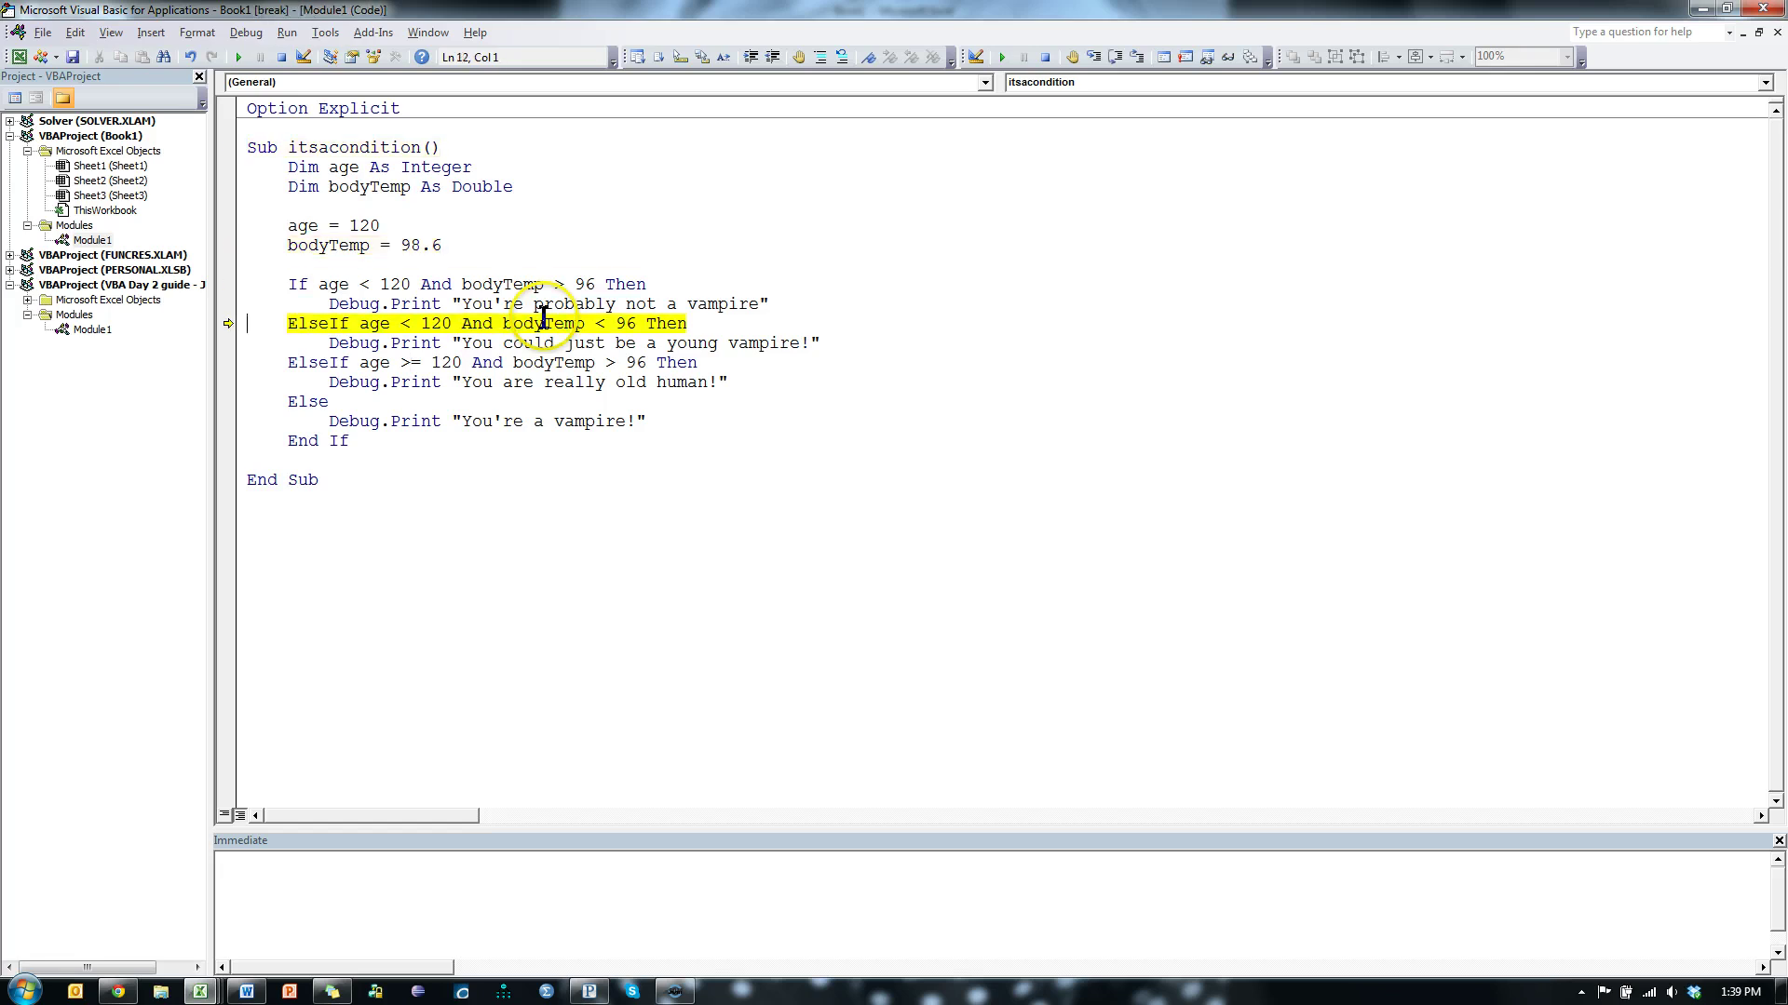
key(F8)
key(F8)
key(F8)
key(F8)
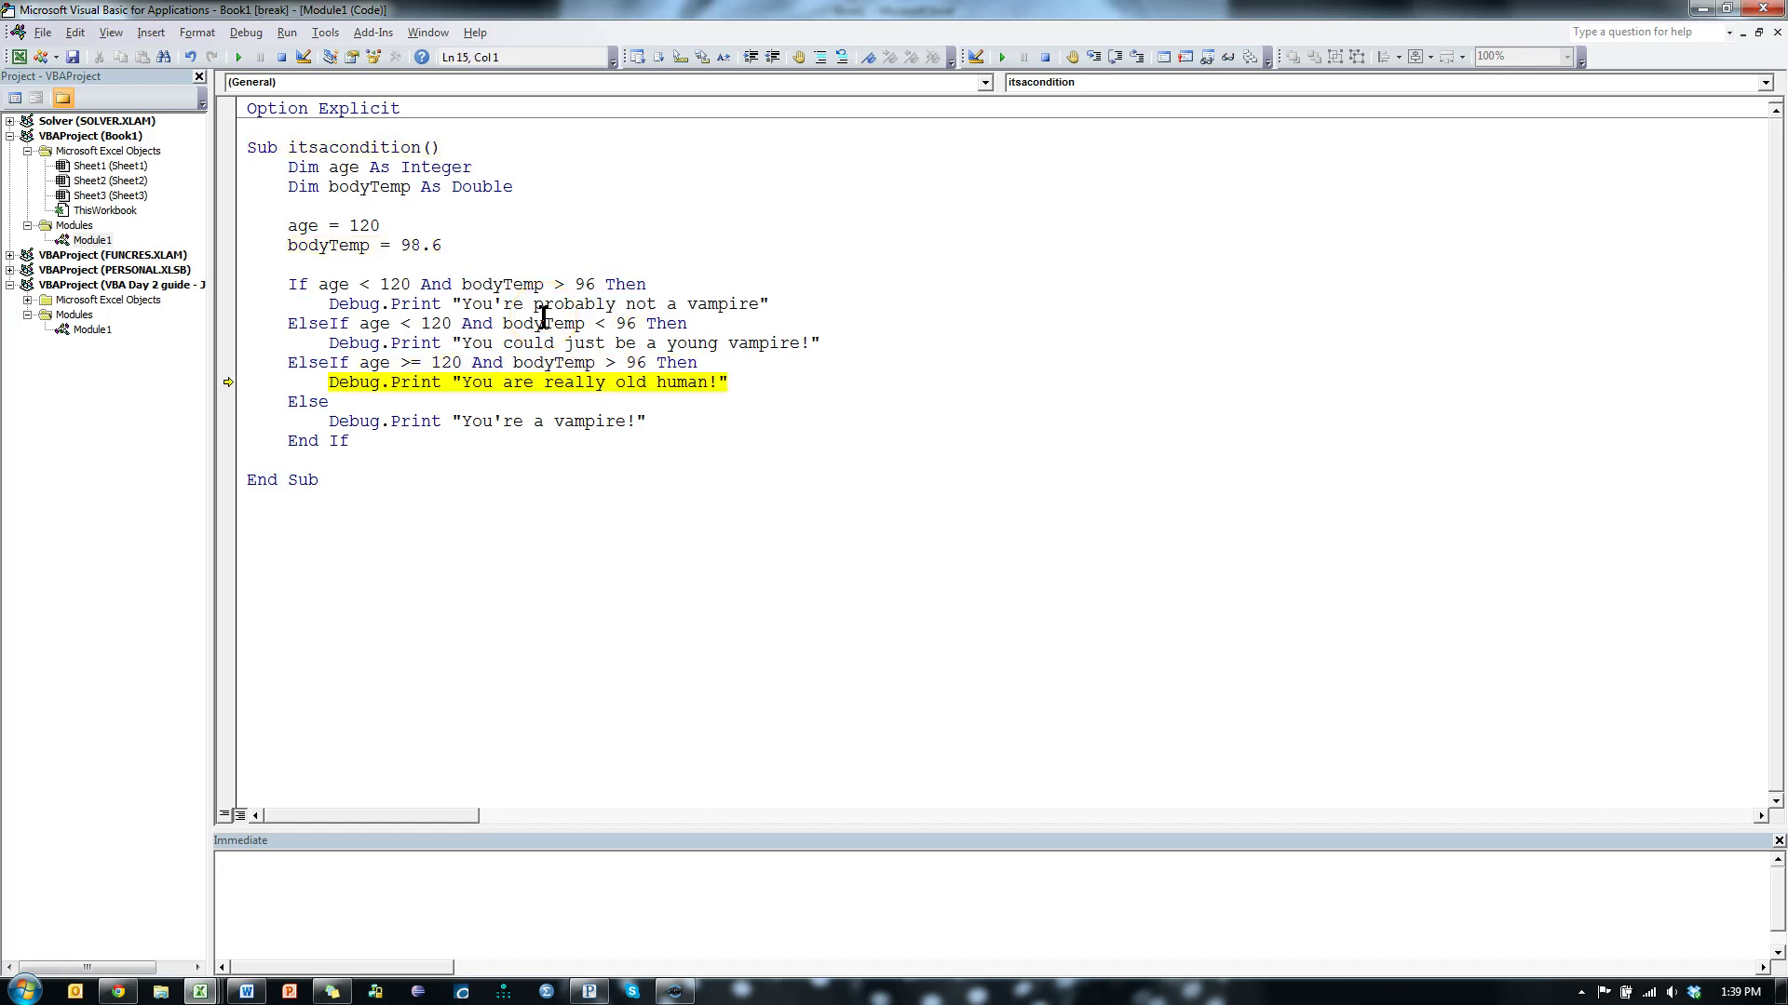
key(F8)
key(F8)
key(F8)
click(534, 903)
key(ctrl+a)
Clear the Immediate window, change age to 55 and bodyTemp to 9, and begin an F8 step-through.
key(Delete)
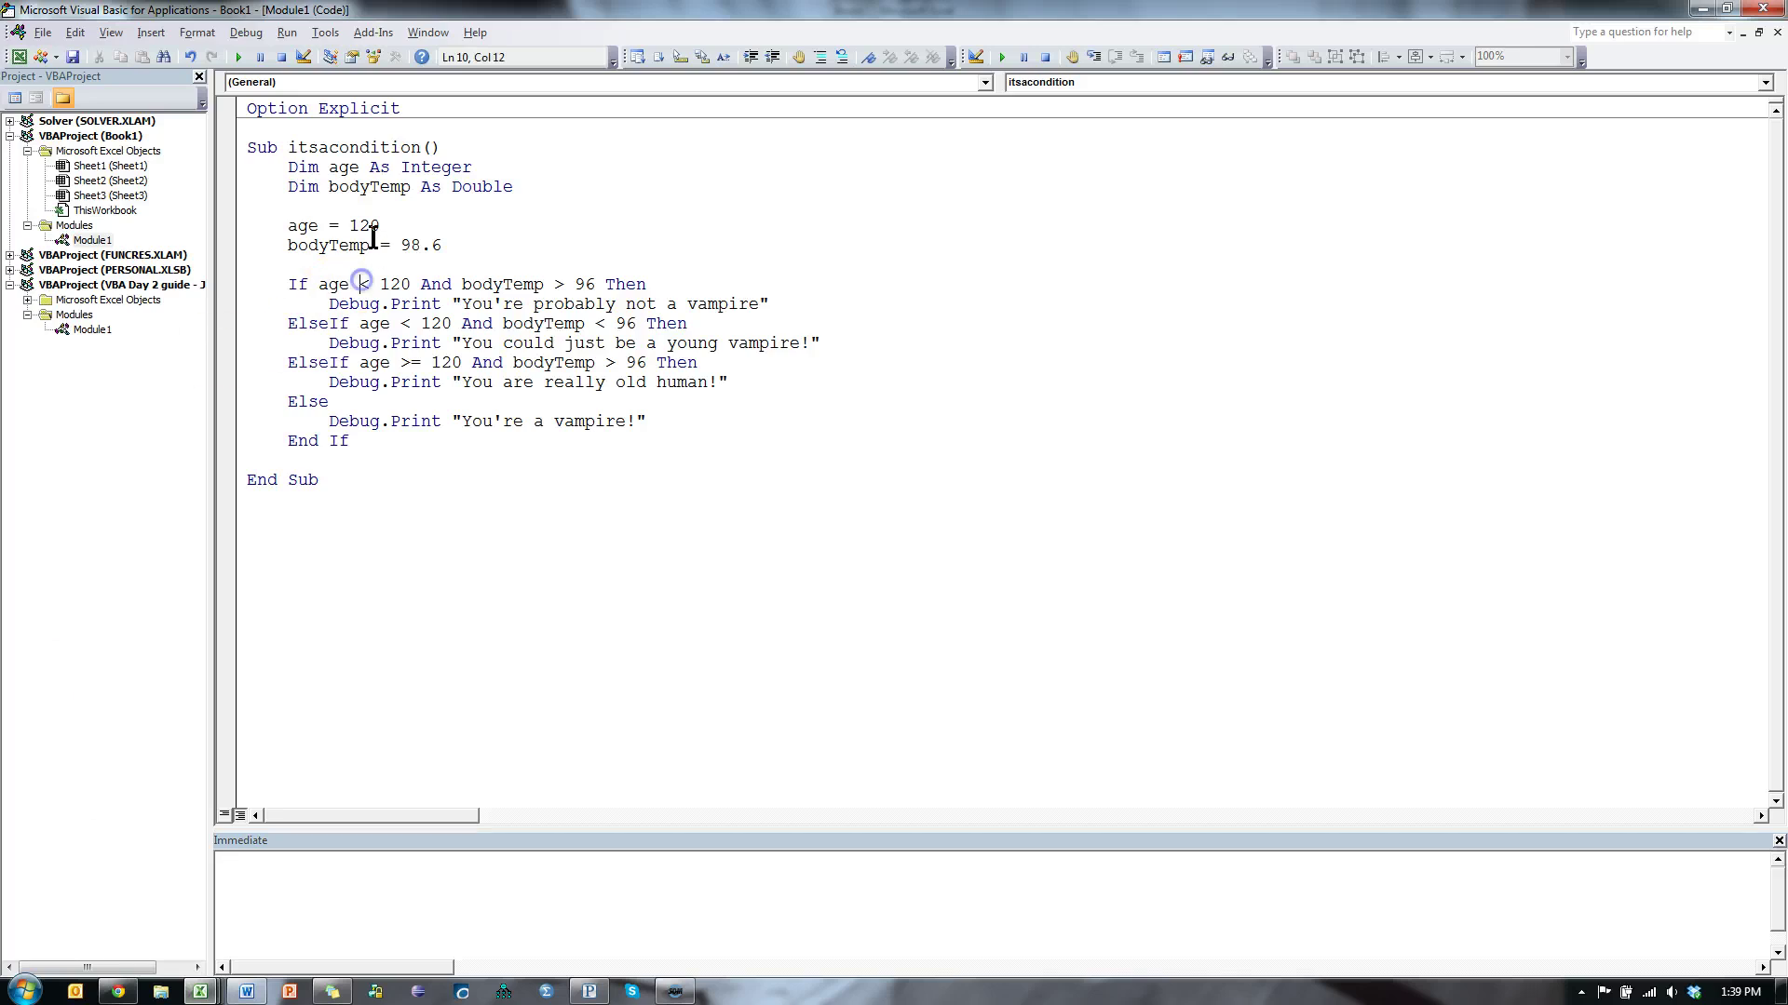
double_click(363, 225)
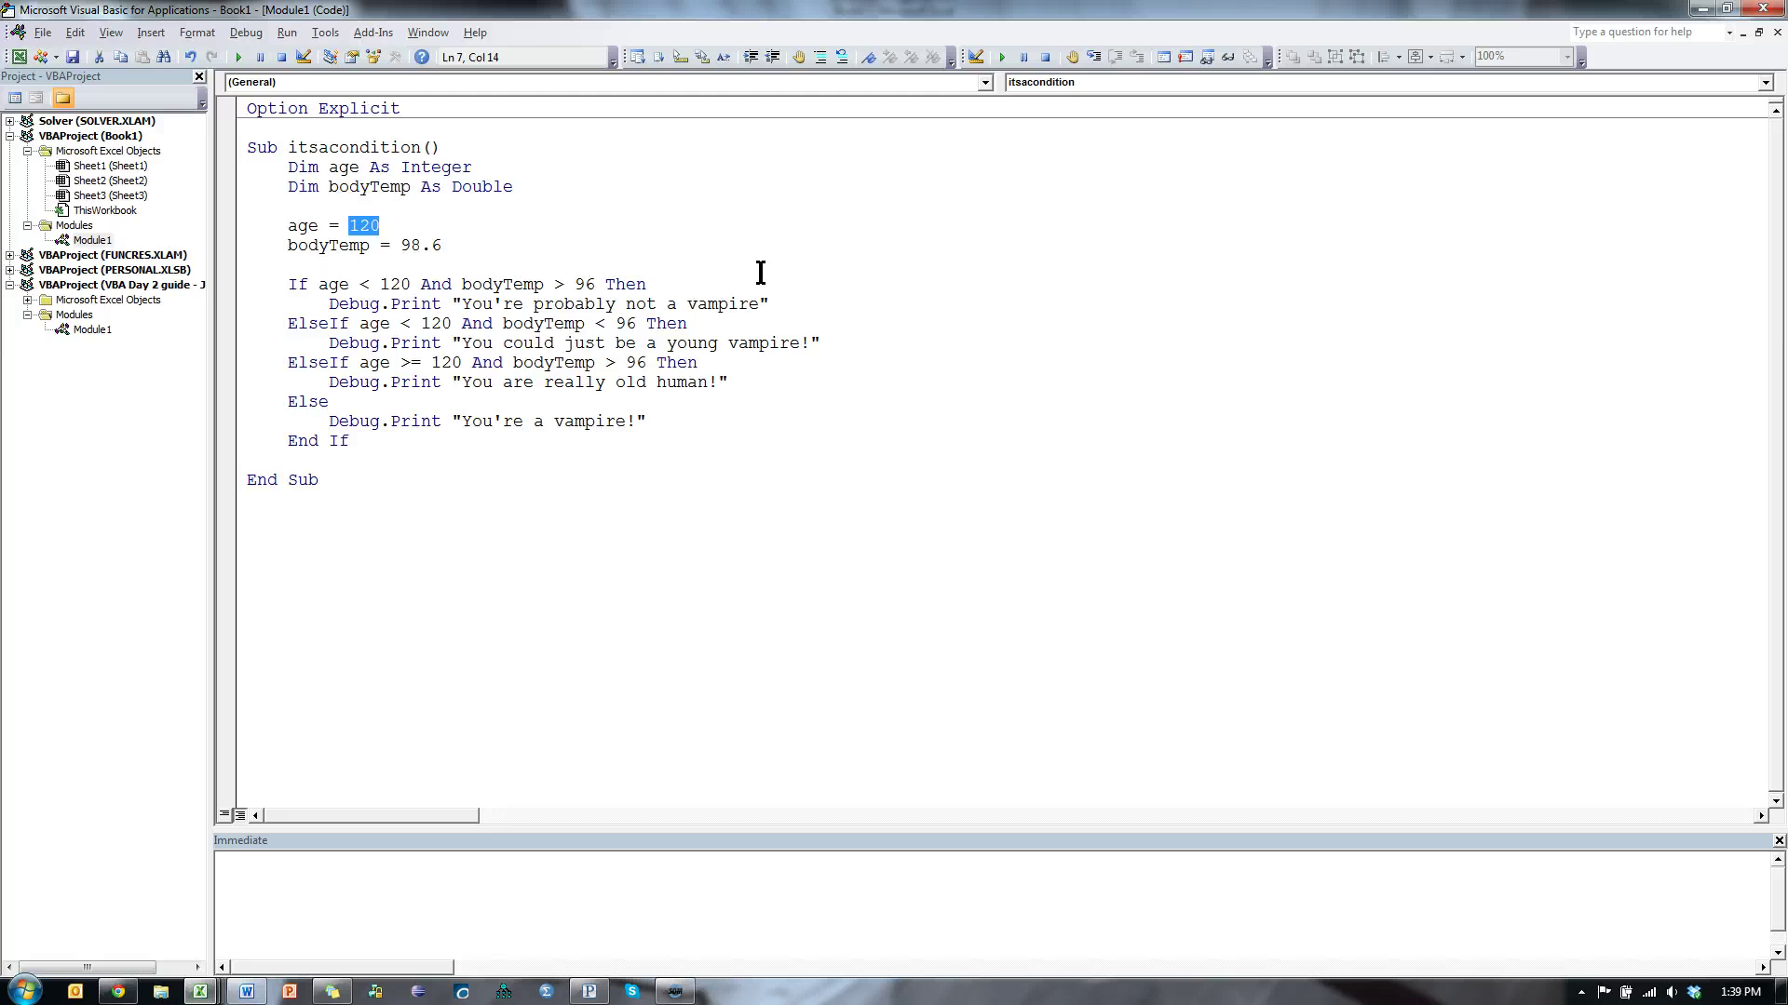
text(55)
click(459, 244)
key(BackSpace)
key(BackSpace)
key(BackSpace)
key(F8)
key(F8)
key(F8)
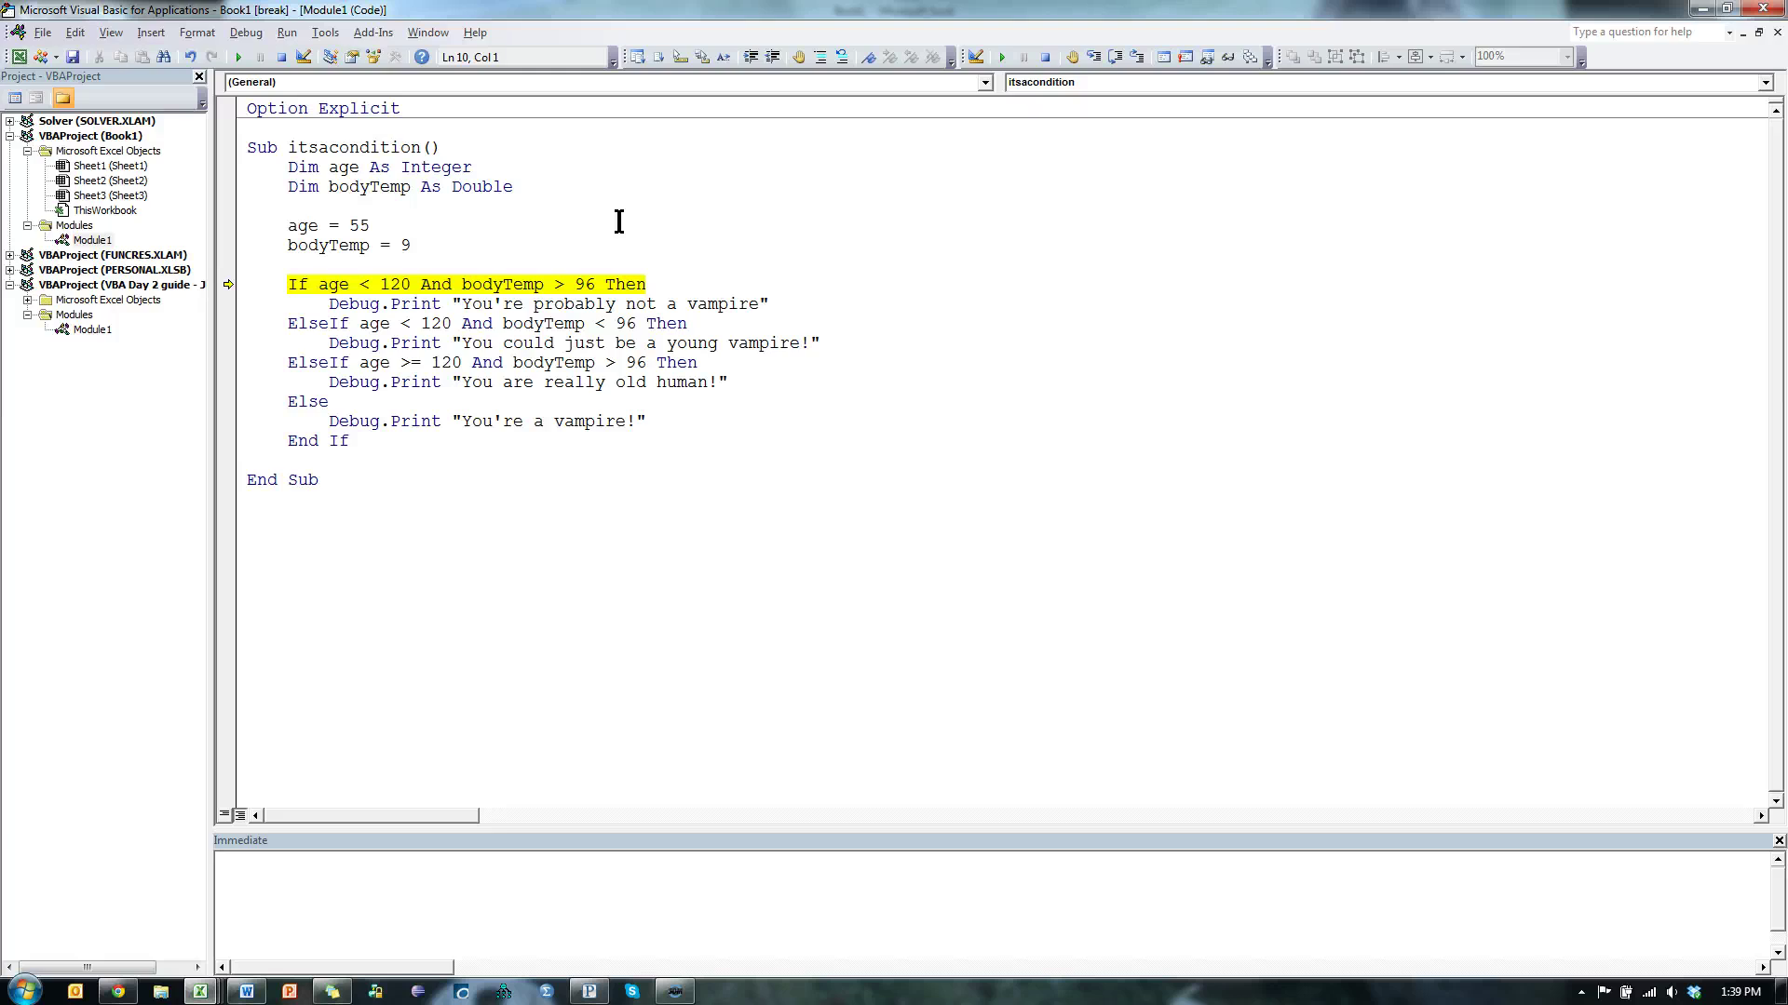
Step through the ElseIf branch to End Sub, printing "You could just be a young vampire!".
key(F8)
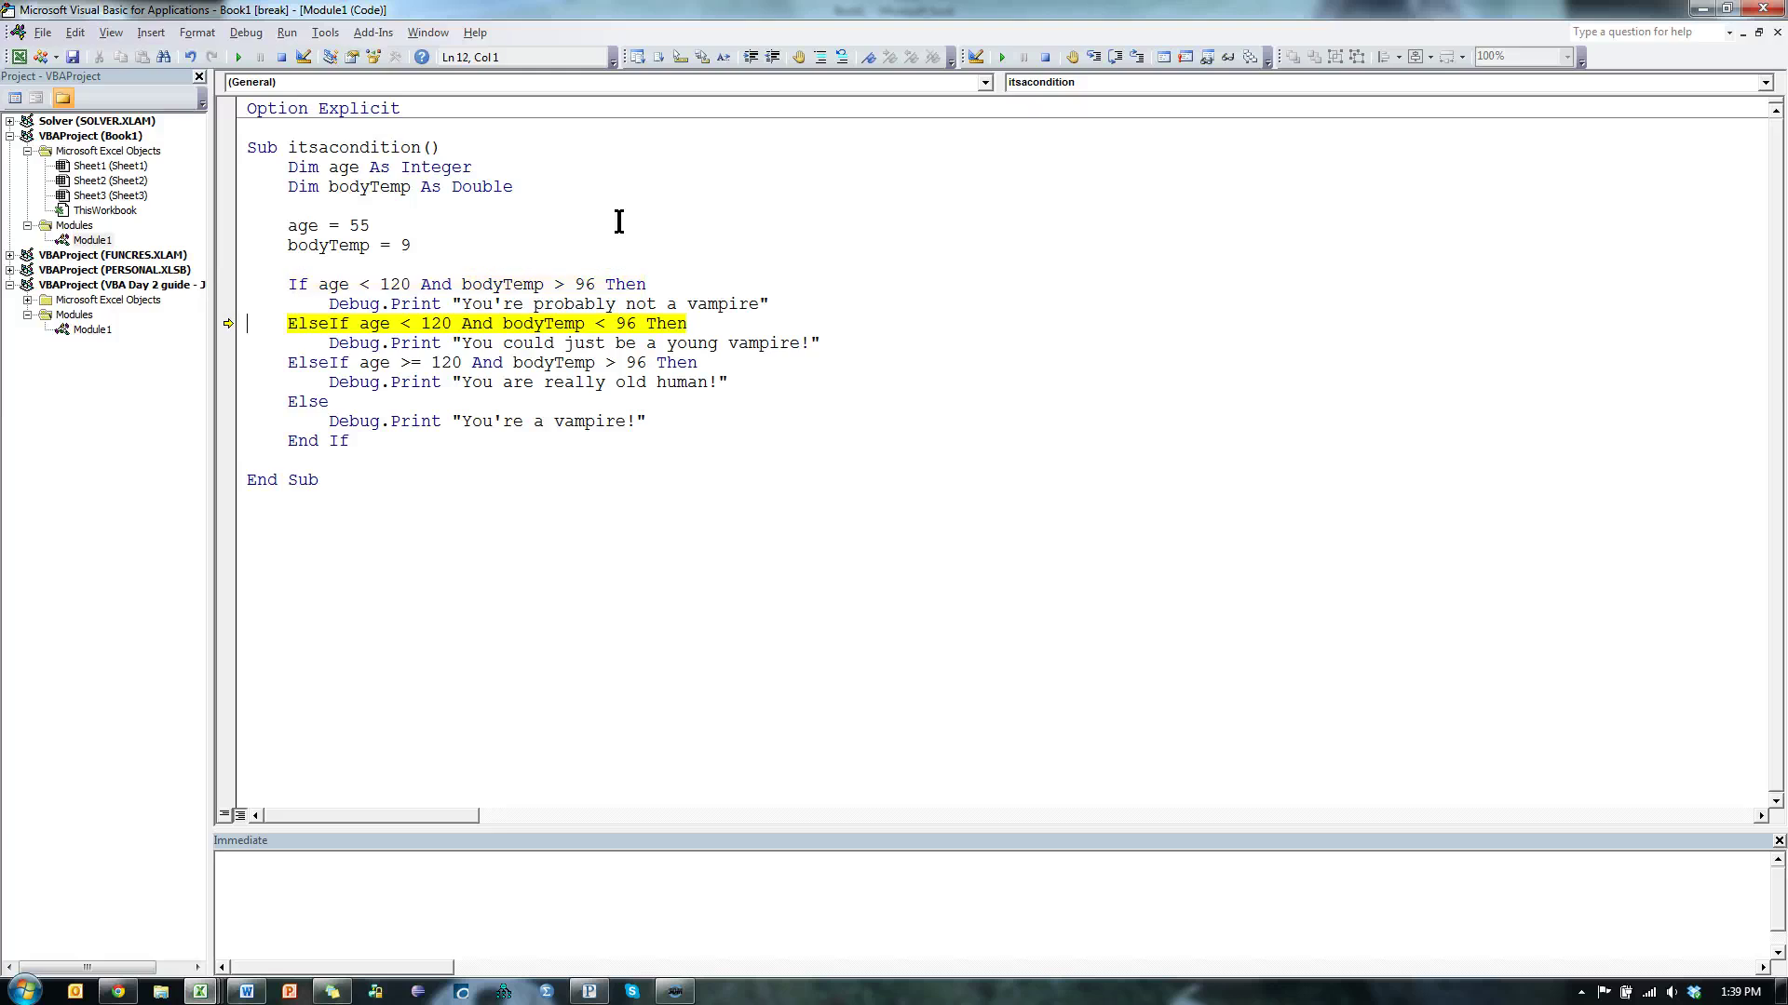
key(F8)
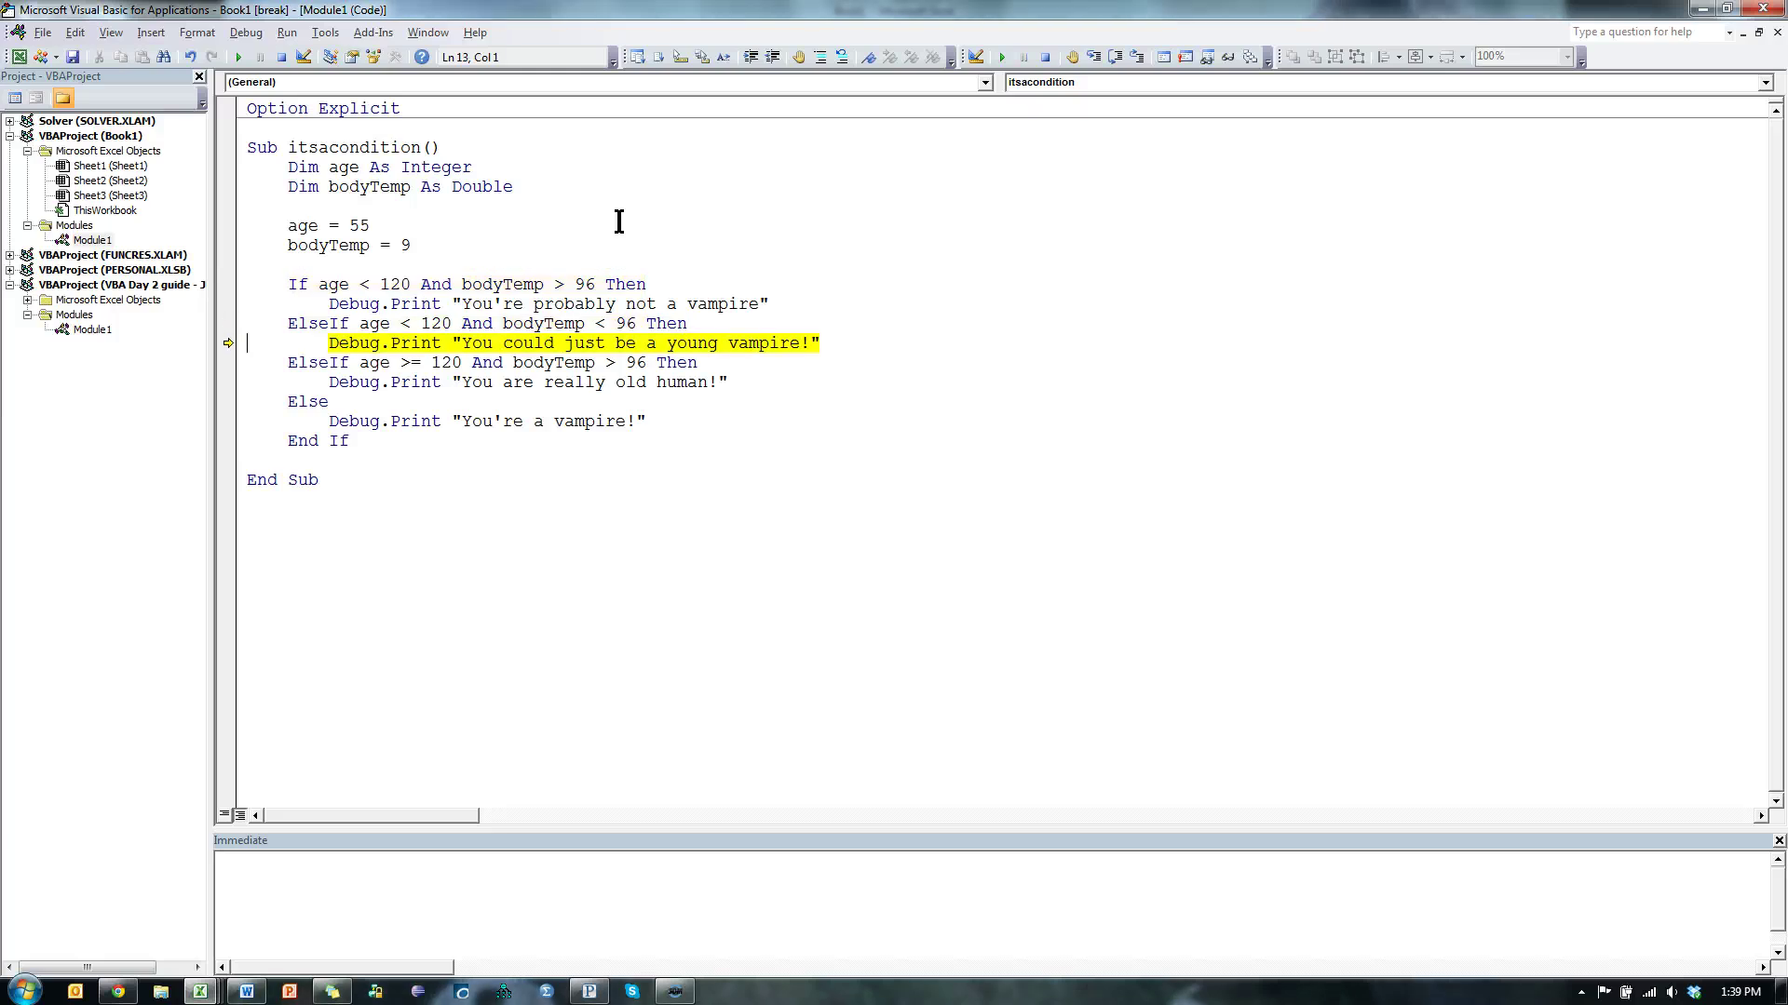
key(F8)
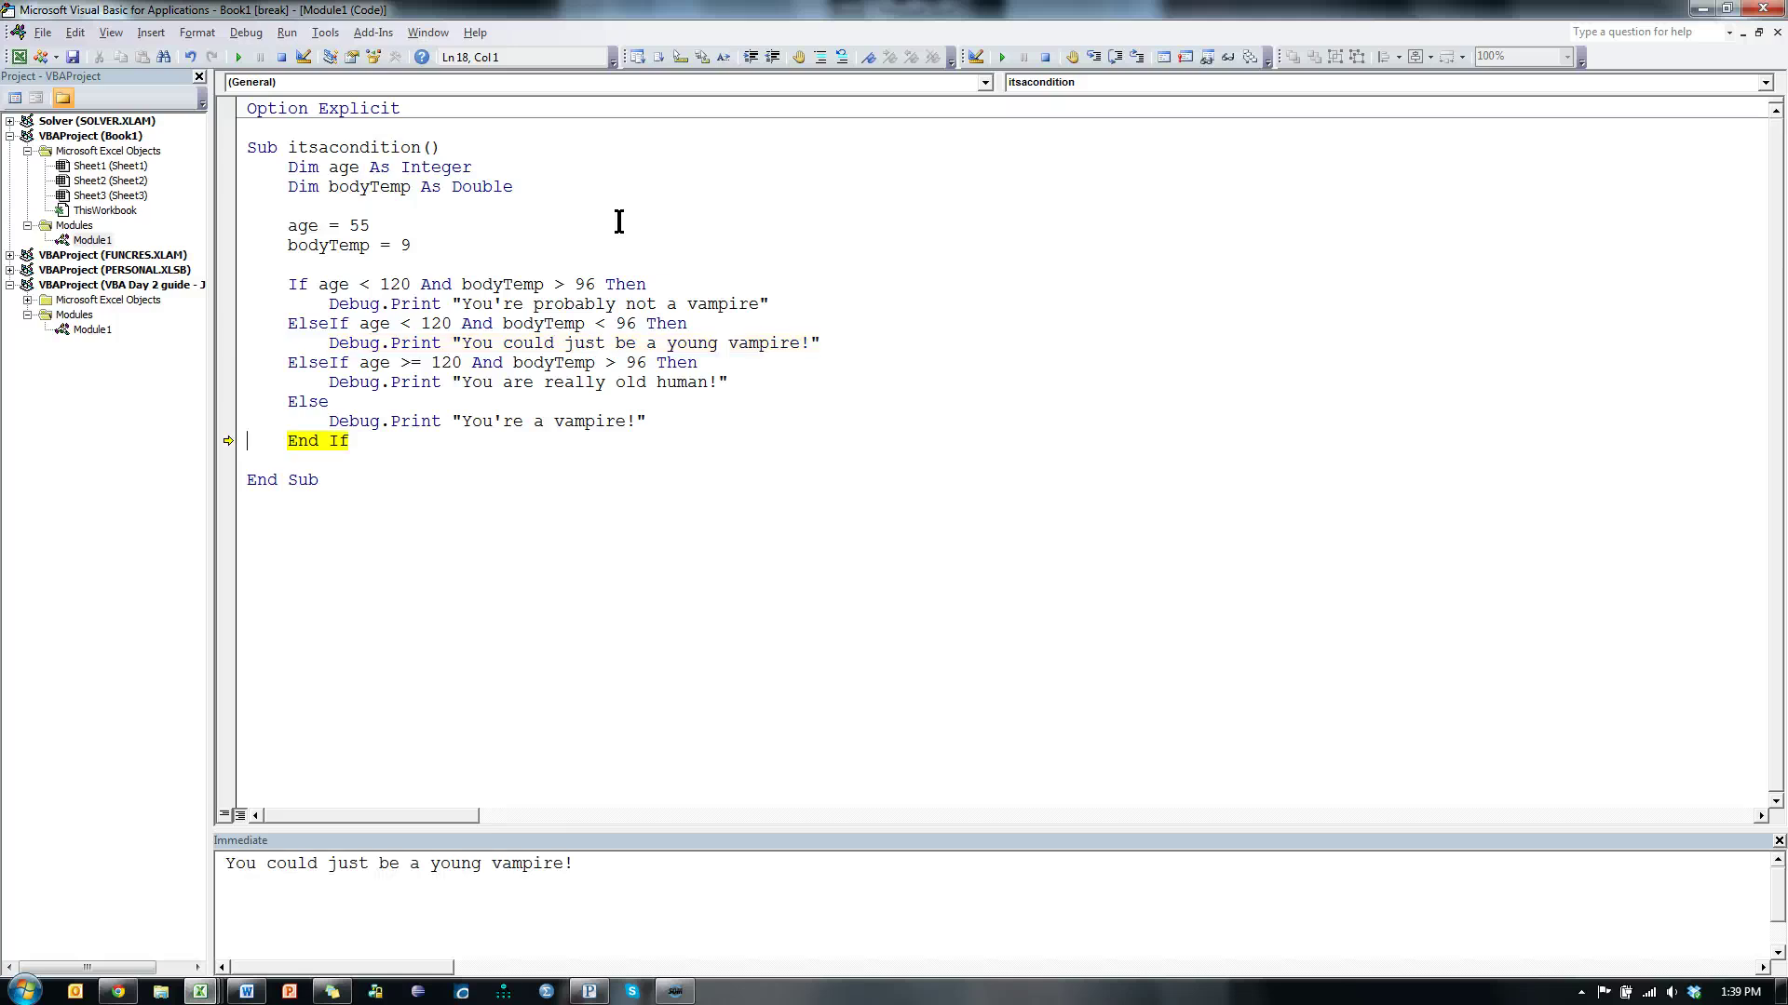
key(F8)
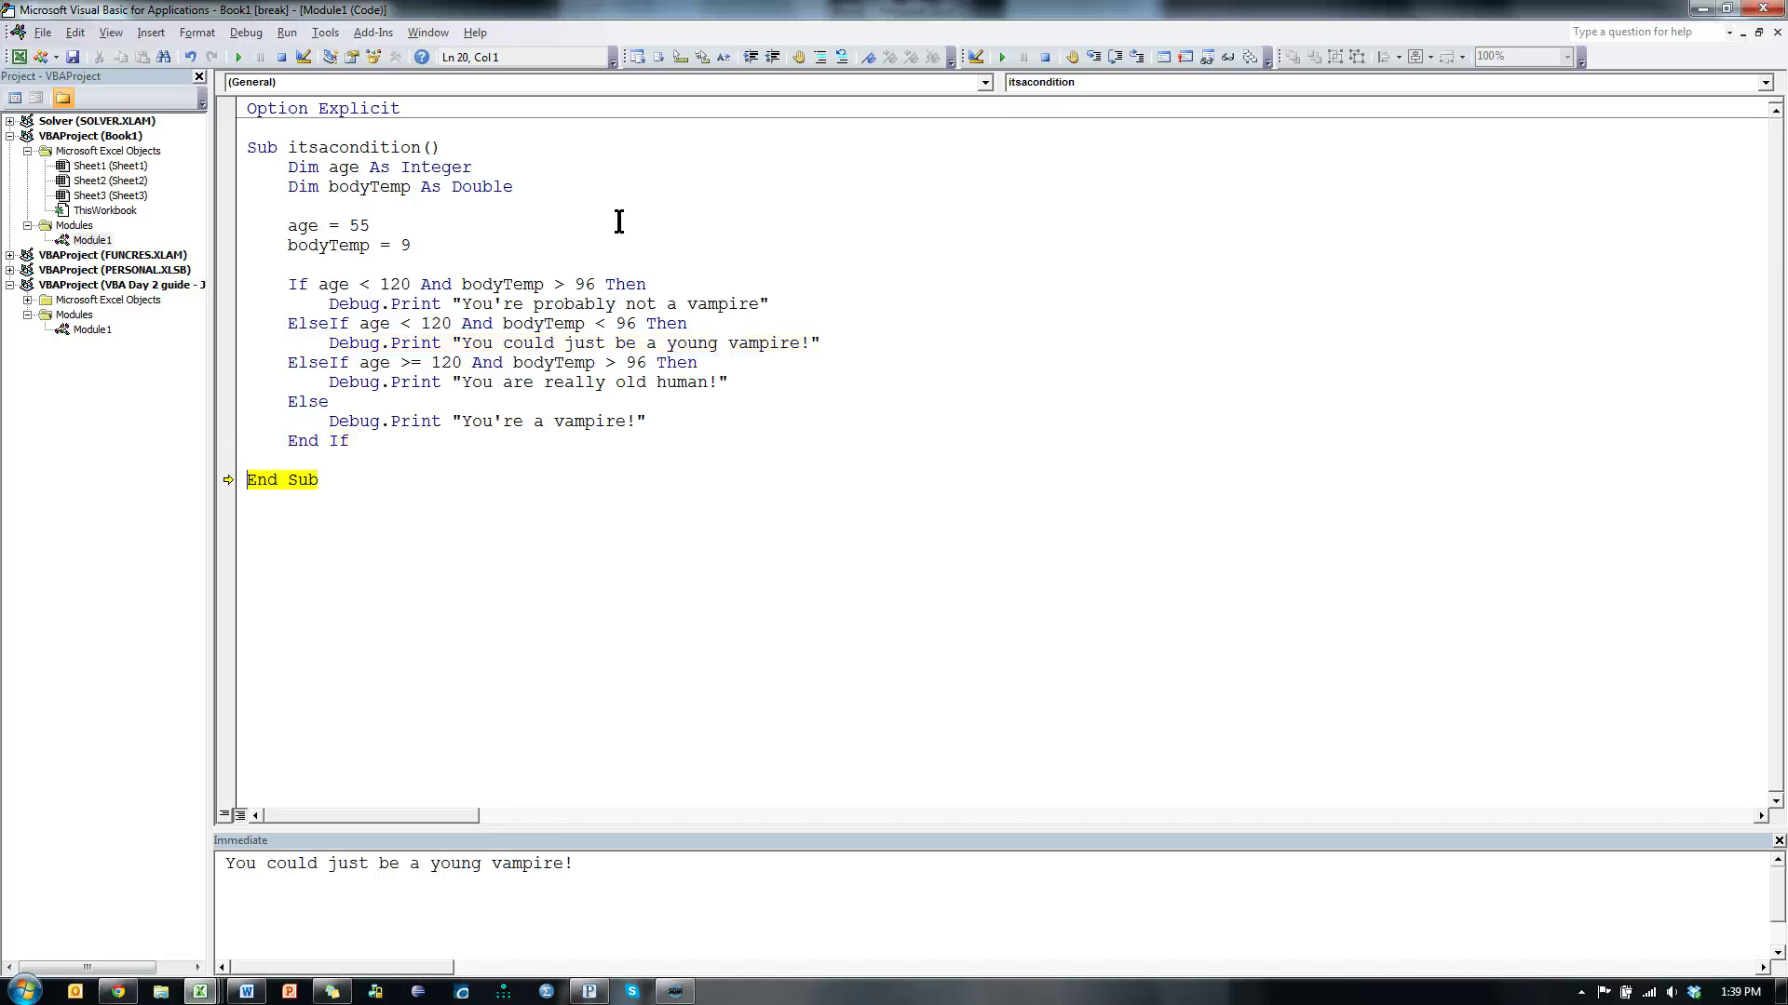
key(F8)
click(640, 220)
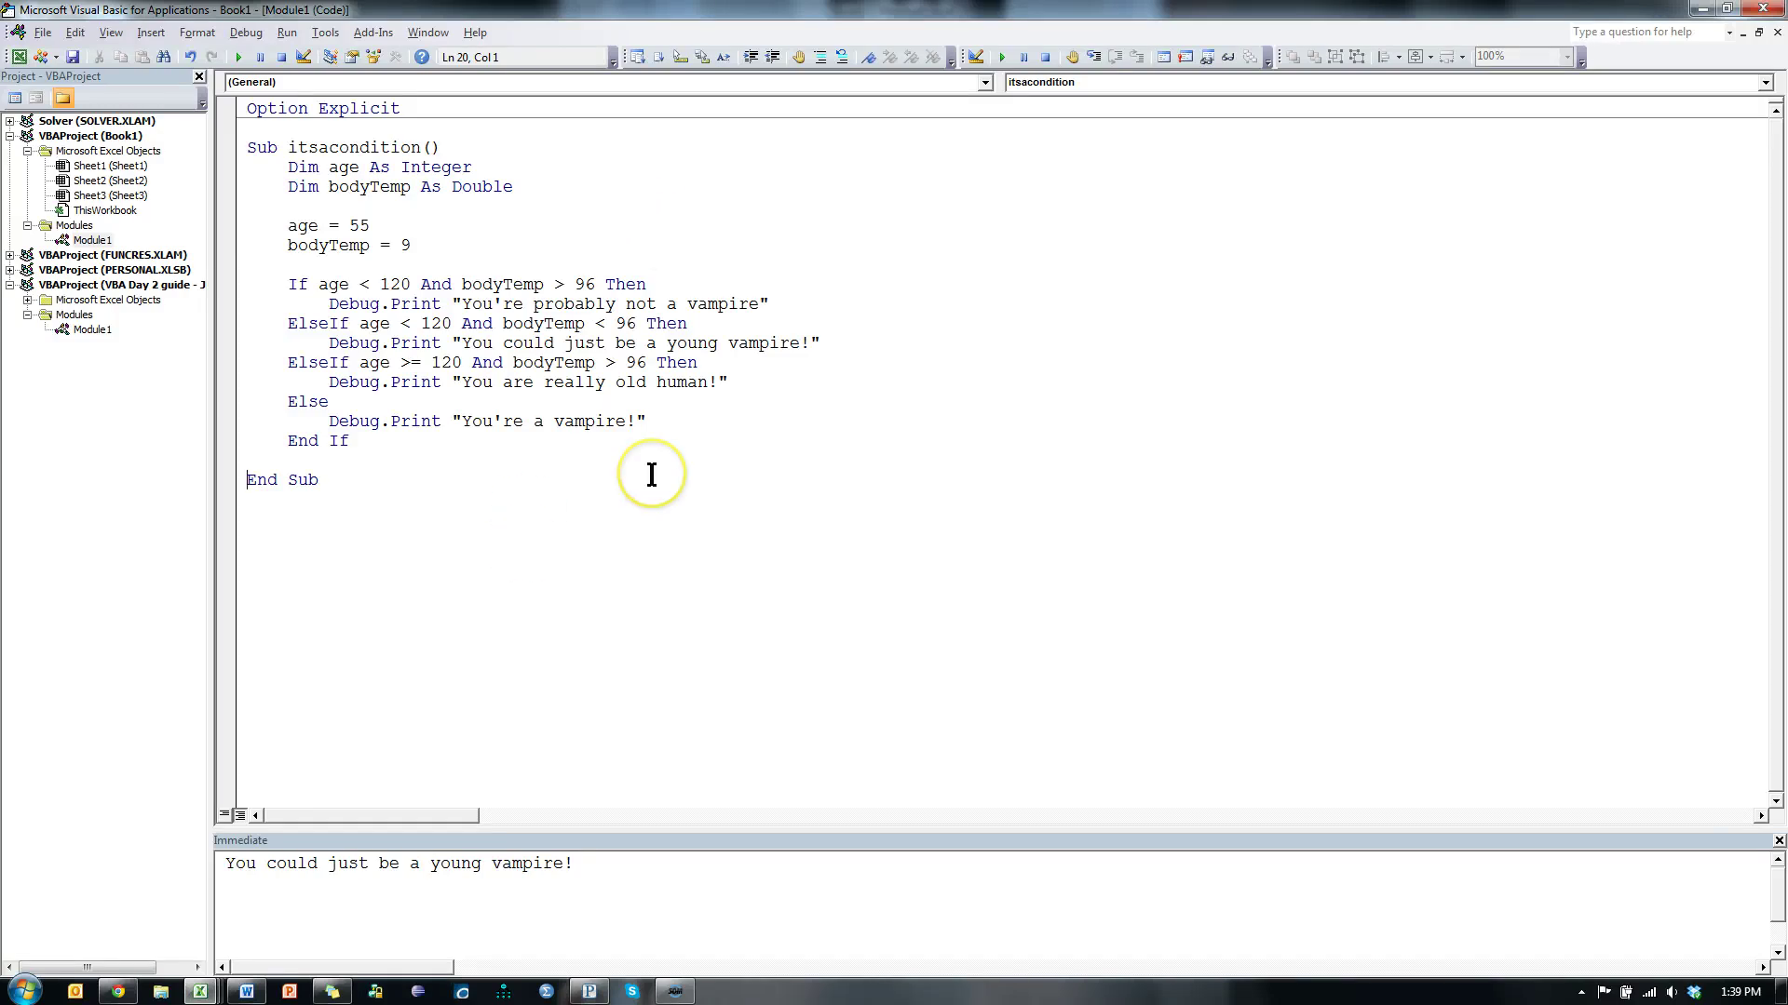